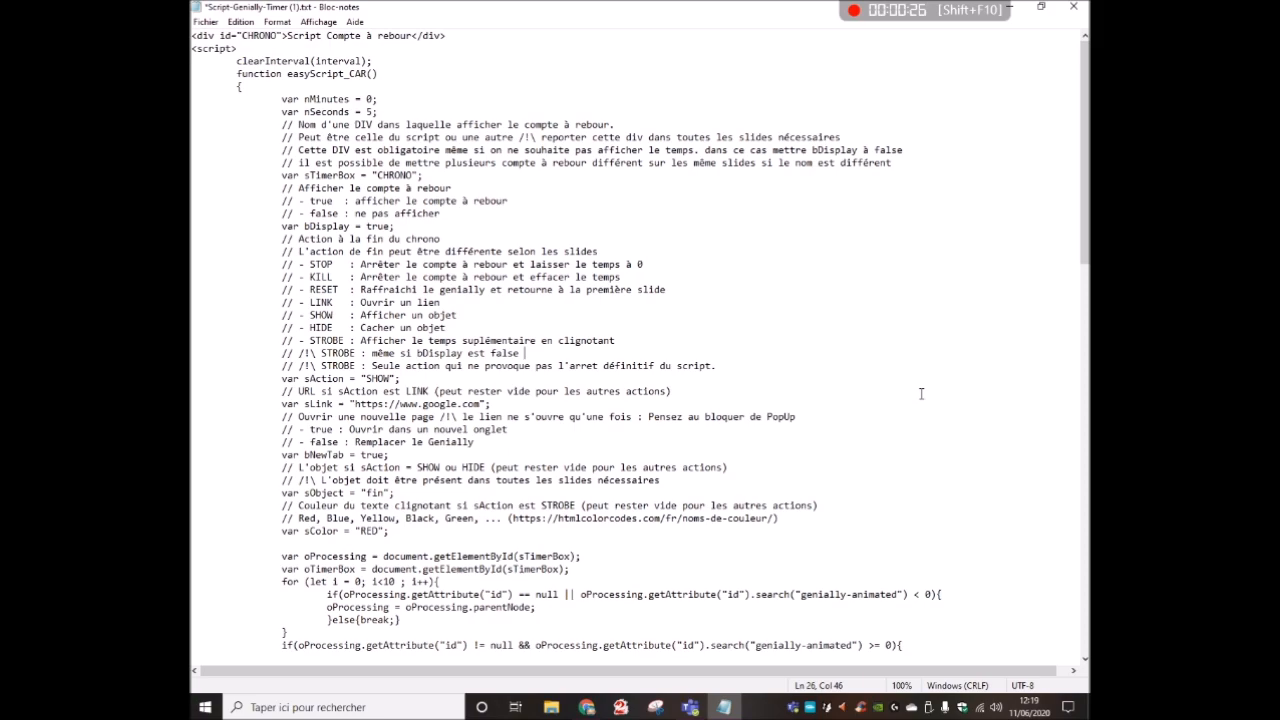
- Correct the text of the script's opening div to "Script Compte à rebours"
mouse_move(1085, 150)
left_mouse_down()
mouse_move(1085, 540)
mouse_move(1085, 150)
left_mouse_up()
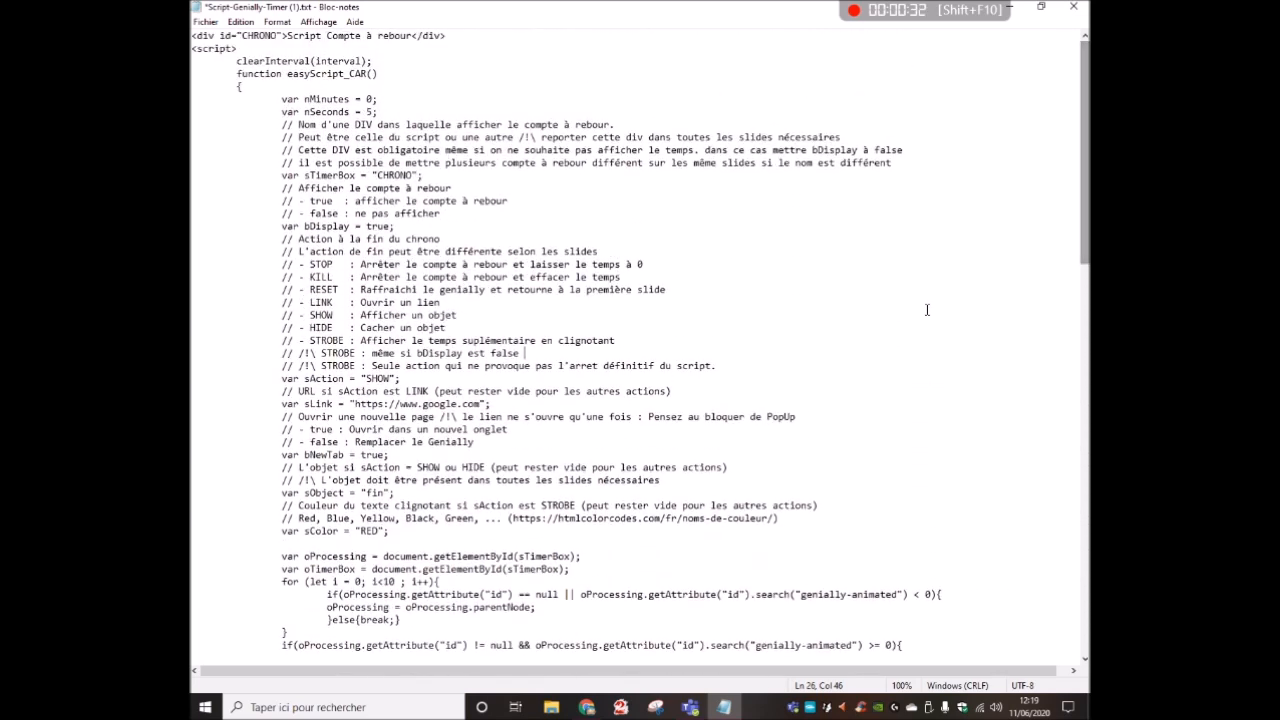
left_click(407, 533)
left_click_drag(407, 533, 193, 35)
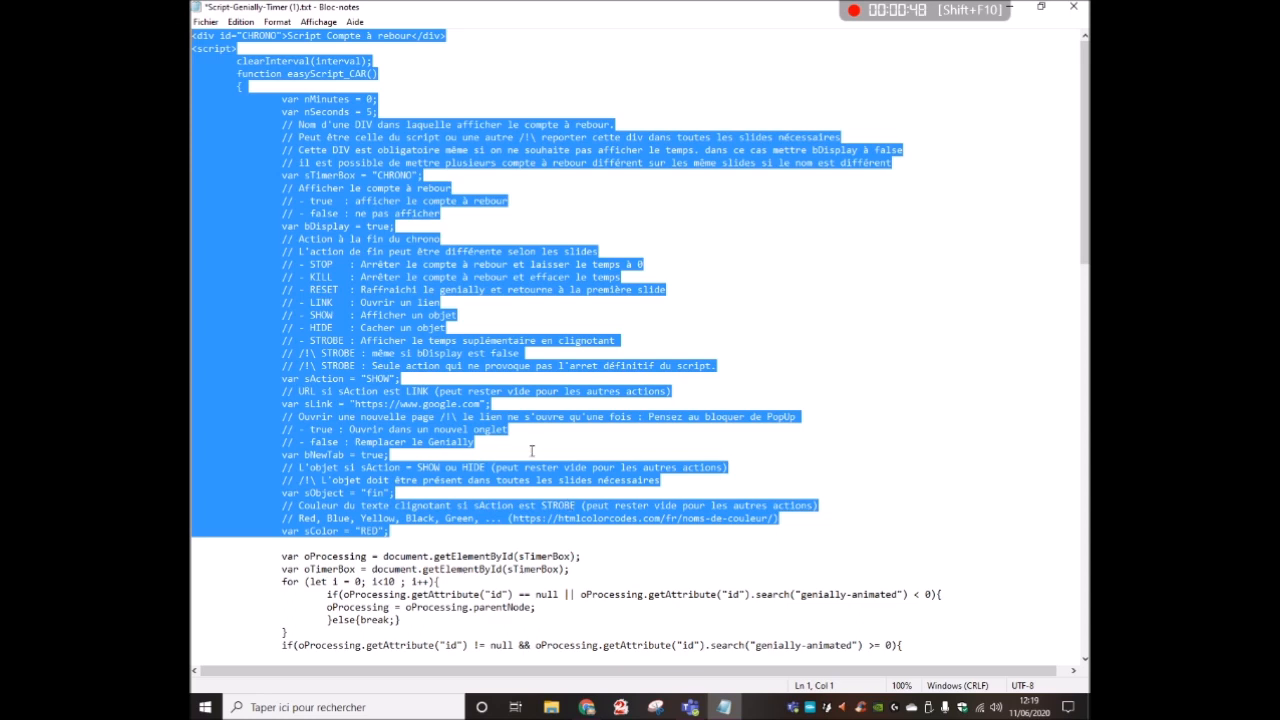
left_click(225, 38)
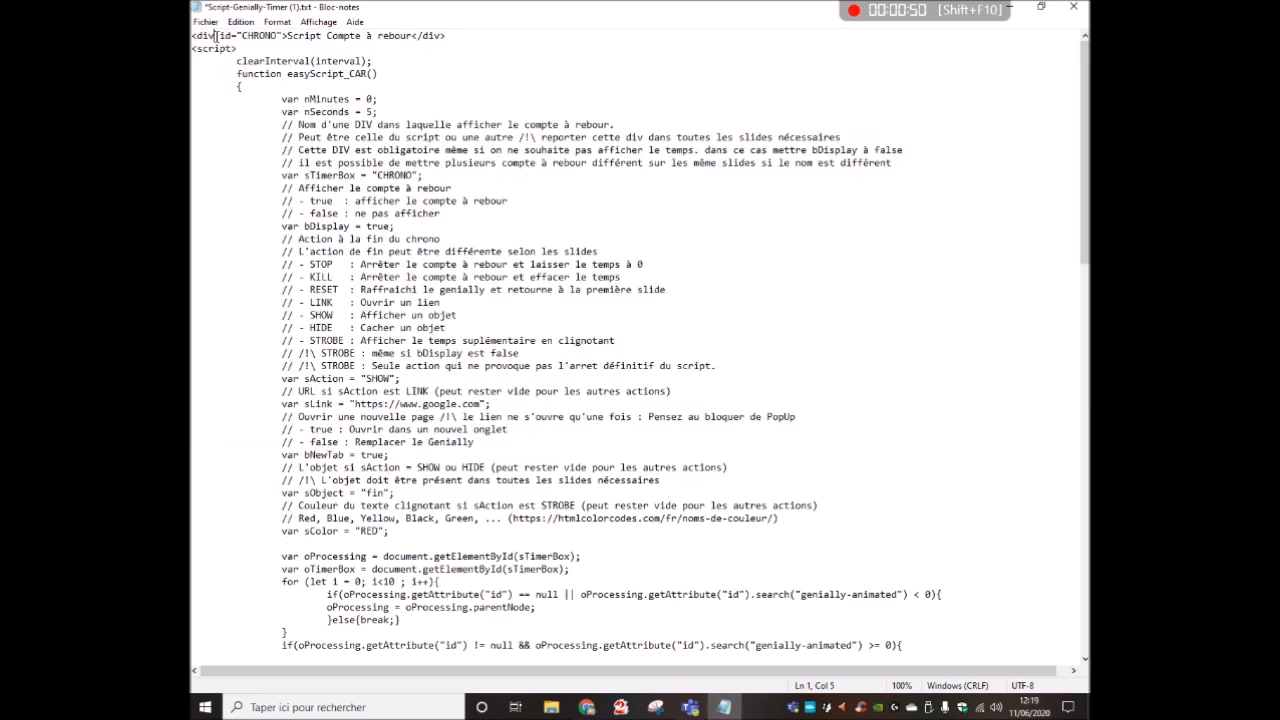
left_click_drag(242, 36, 410, 40)
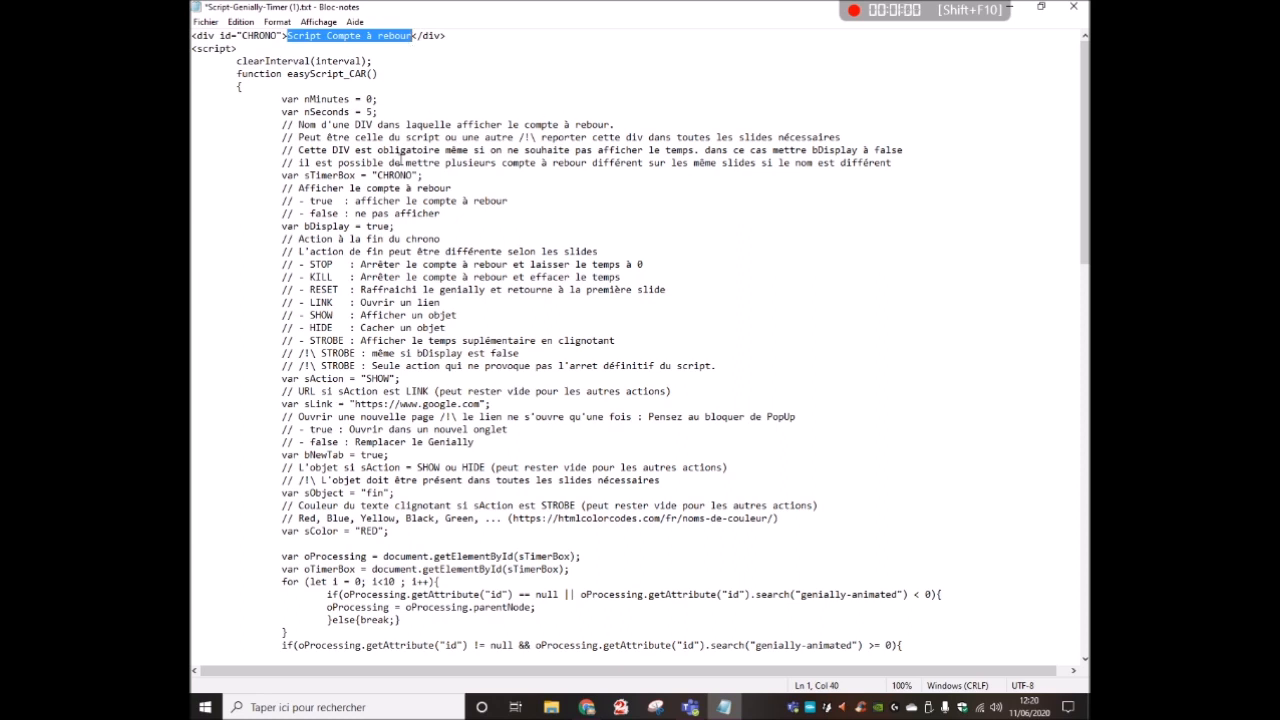
left_click(412, 36)
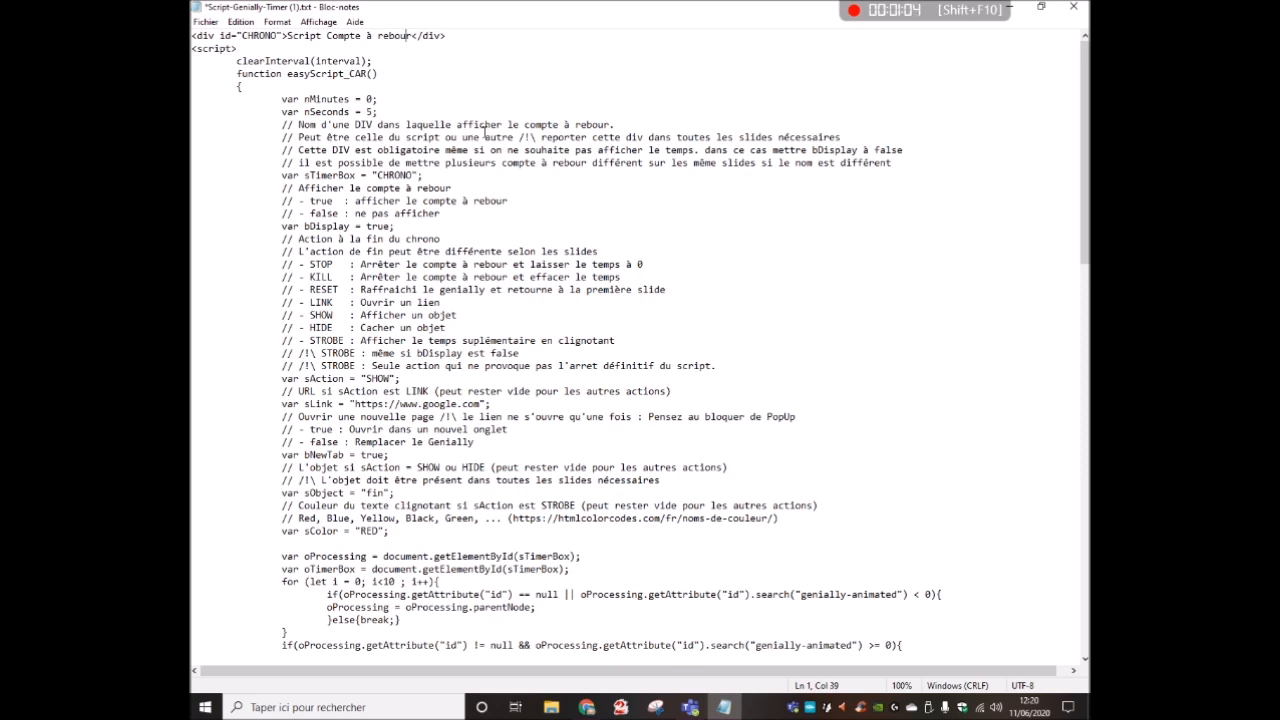
type("s")
- Examine the script's div text, the nMinutes and nSeconds variables, the sTimerBox name and the bDisplay setting
left_click_drag(208, 36, 233, 48)
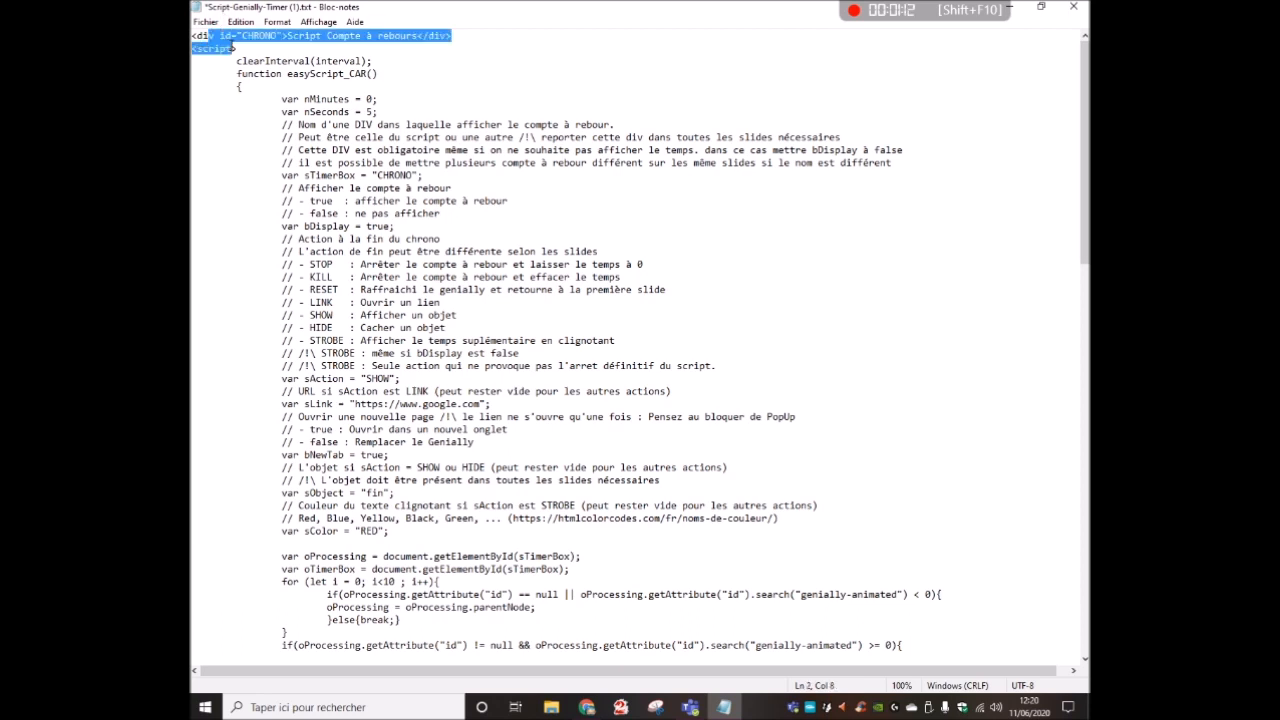
left_click(232, 46)
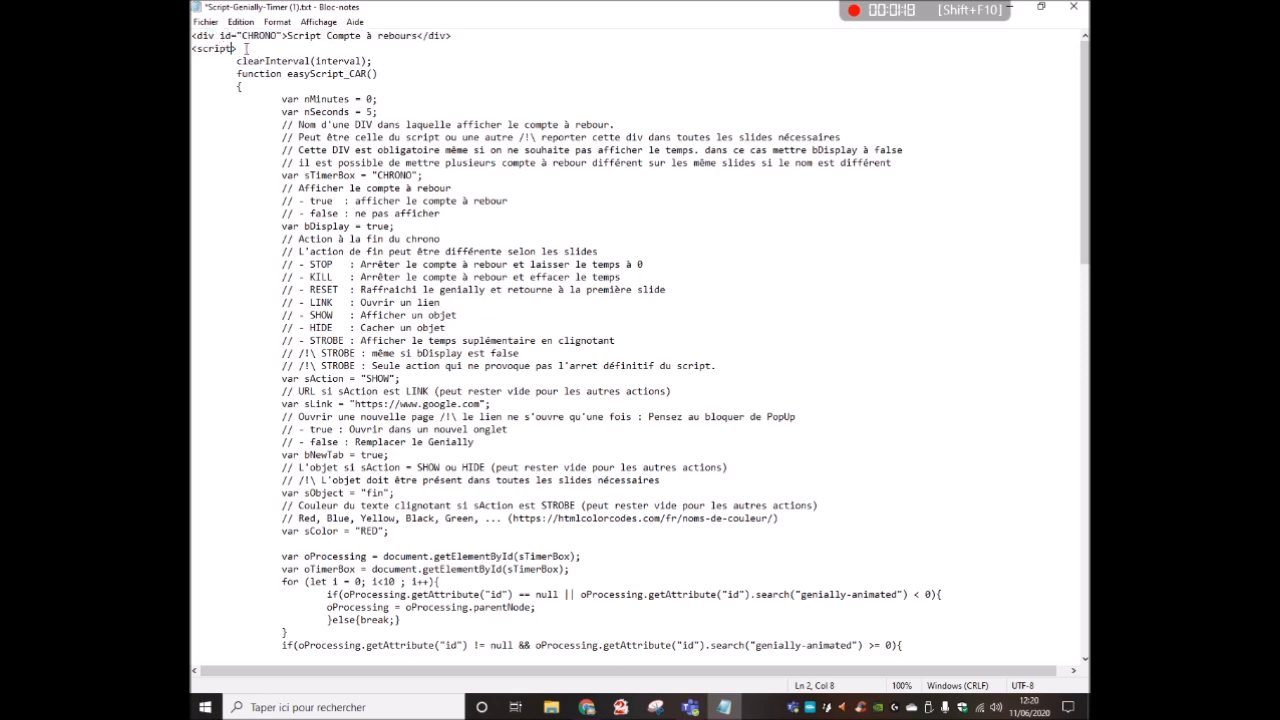
left_click_drag(288, 36, 430, 36)
left_click(430, 36)
left_click_drag(380, 112, 267, 100)
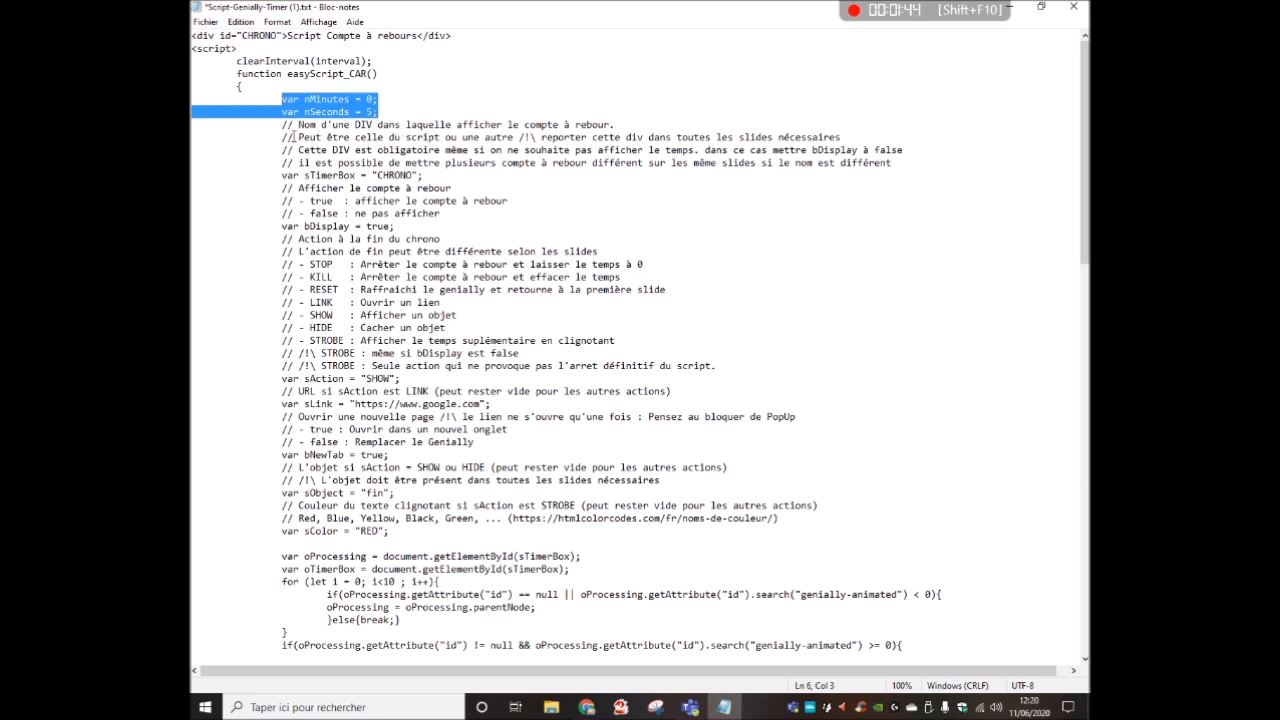
left_click(287, 128)
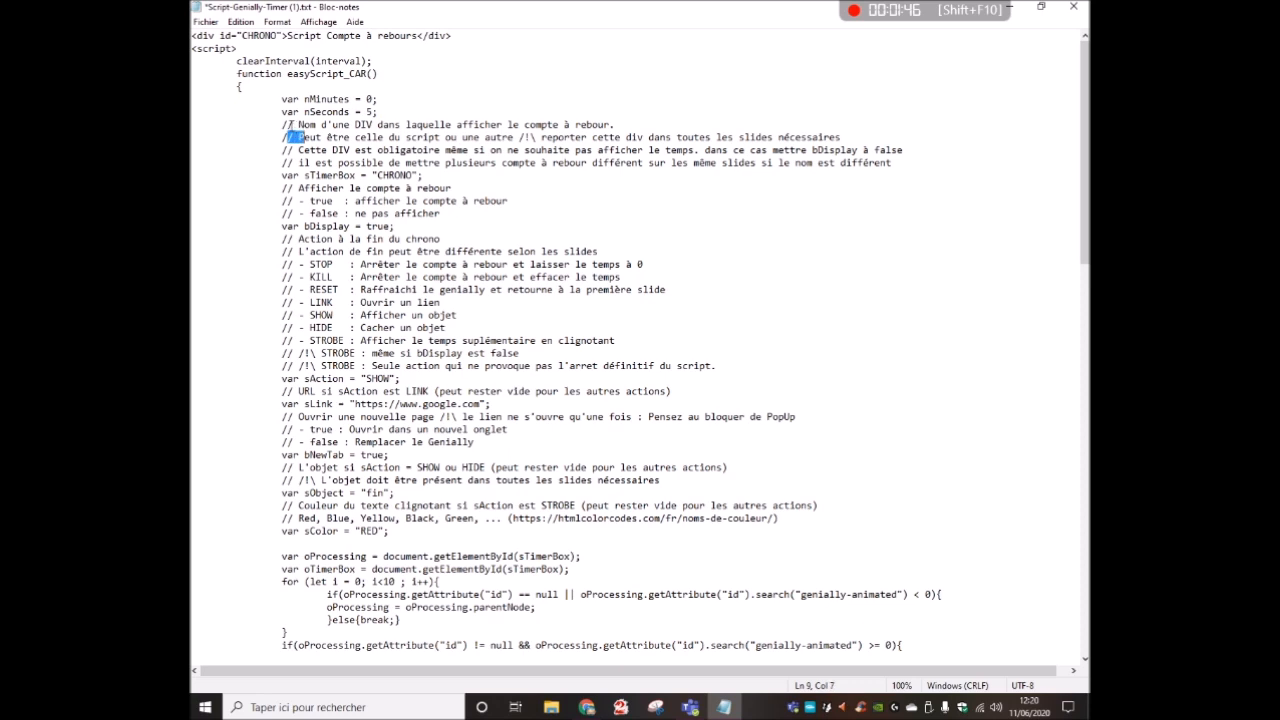
left_click_drag(285, 126, 924, 164)
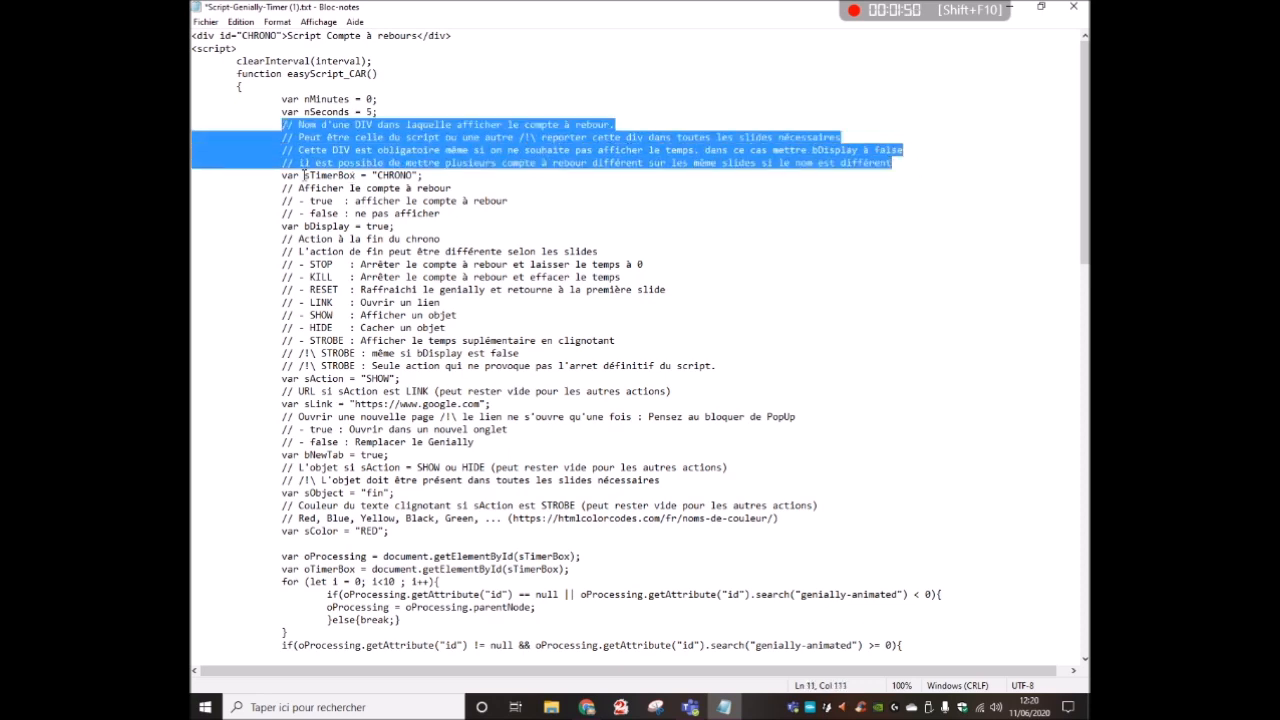
mouse_move(378, 175)
left_mouse_down()
mouse_move(411, 176)
mouse_move(386, 175)
left_mouse_up()
left_click(411, 176)
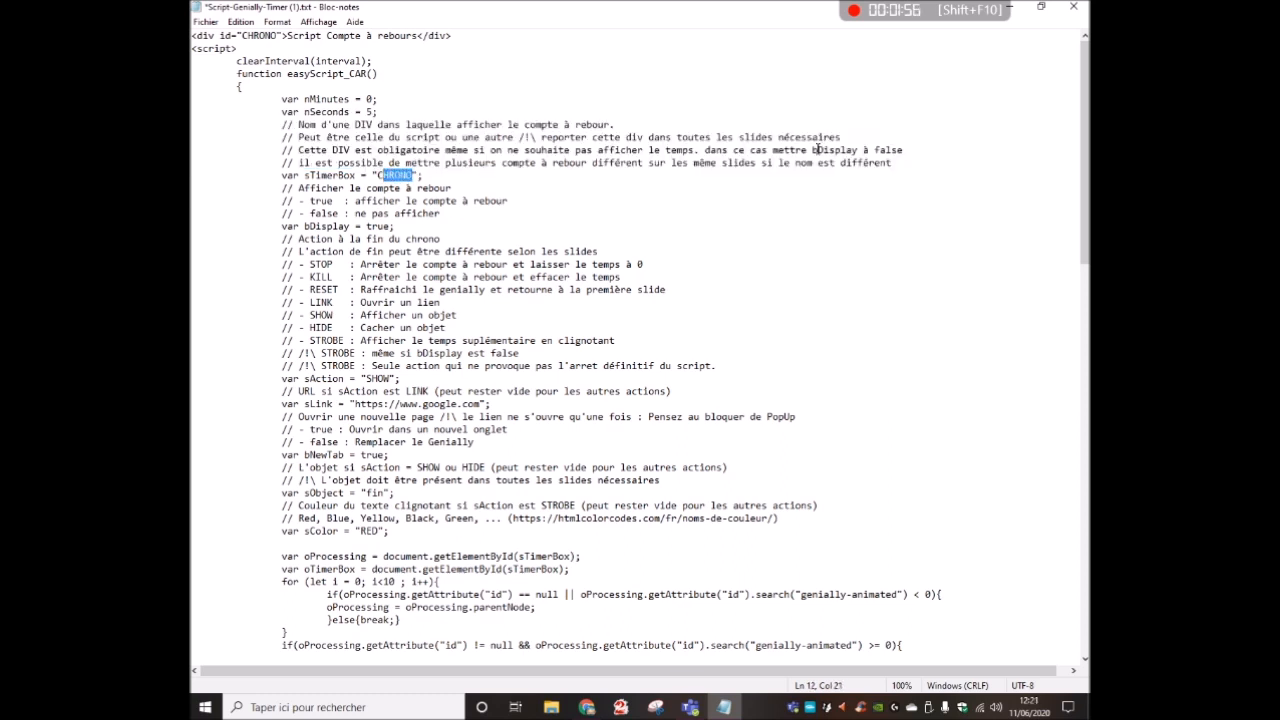
left_click_drag(814, 150, 858, 165)
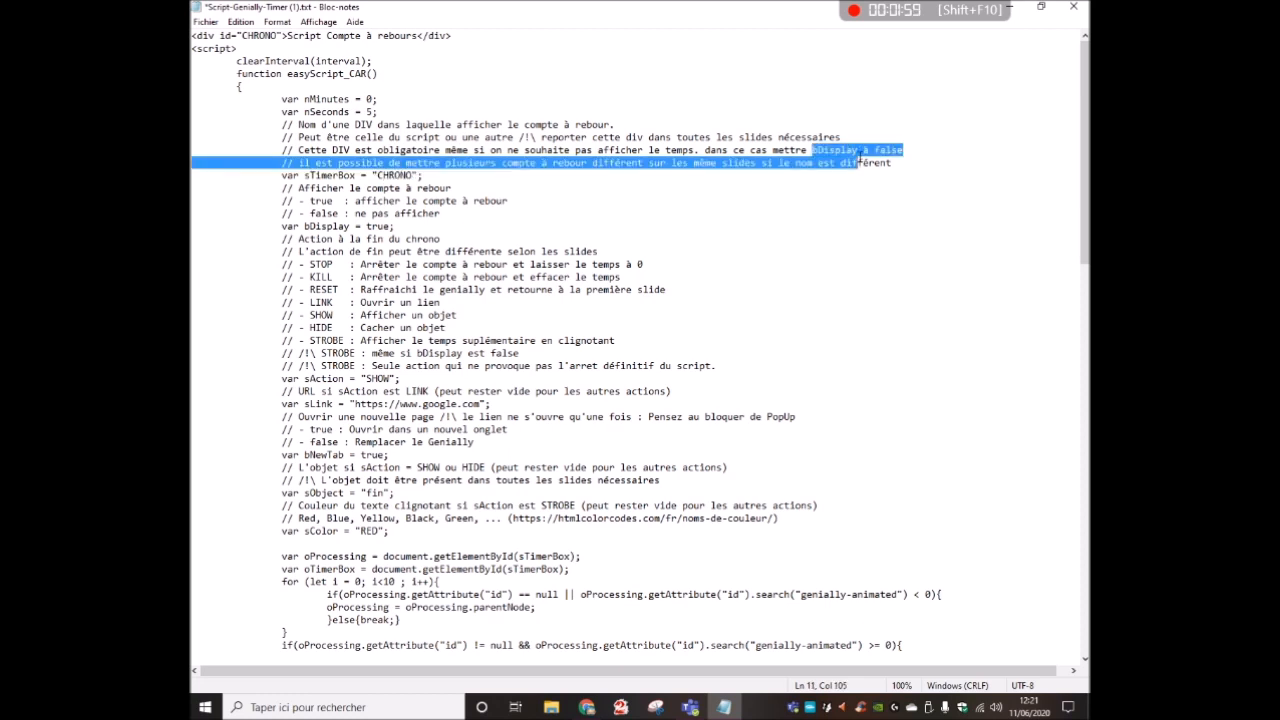
left_click(458, 199)
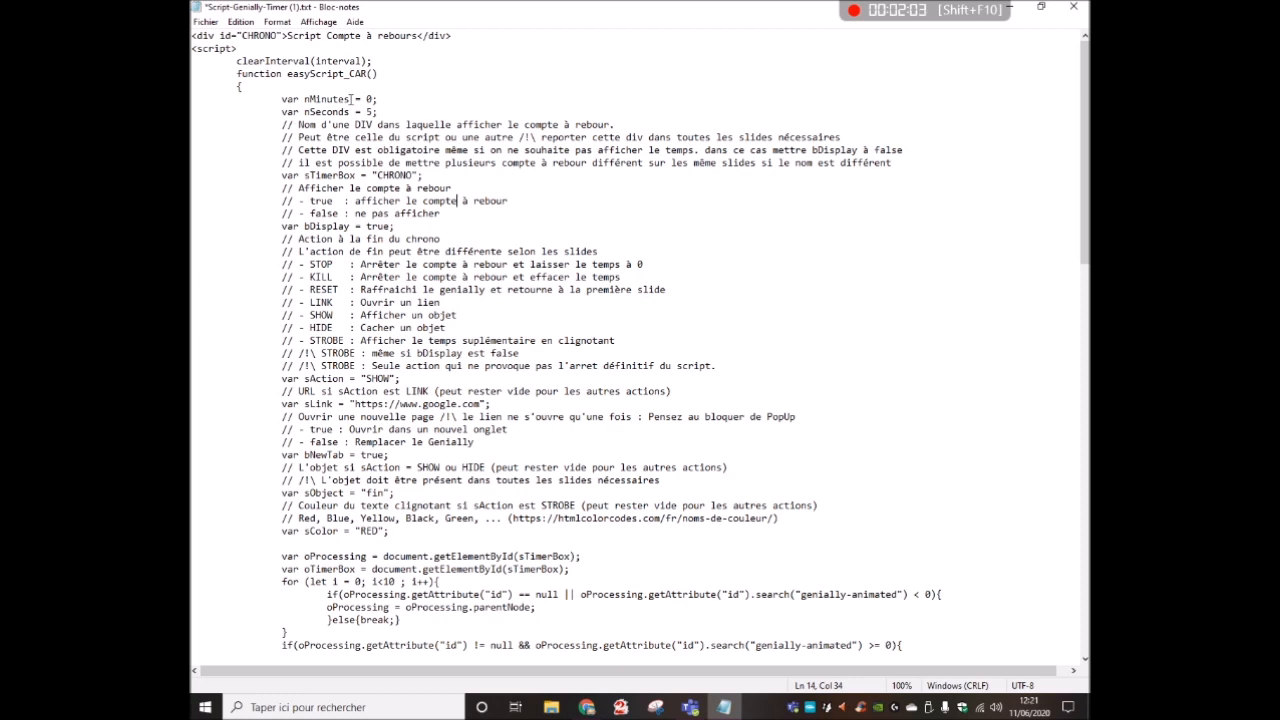
left_click_drag(350, 99, 370, 112)
left_click(370, 226)
left_click_drag(368, 226, 392, 226)
- Set the sAction end-of-timer variable to "STOP" and copy the entire script
left_click_drag(283, 239, 620, 250)
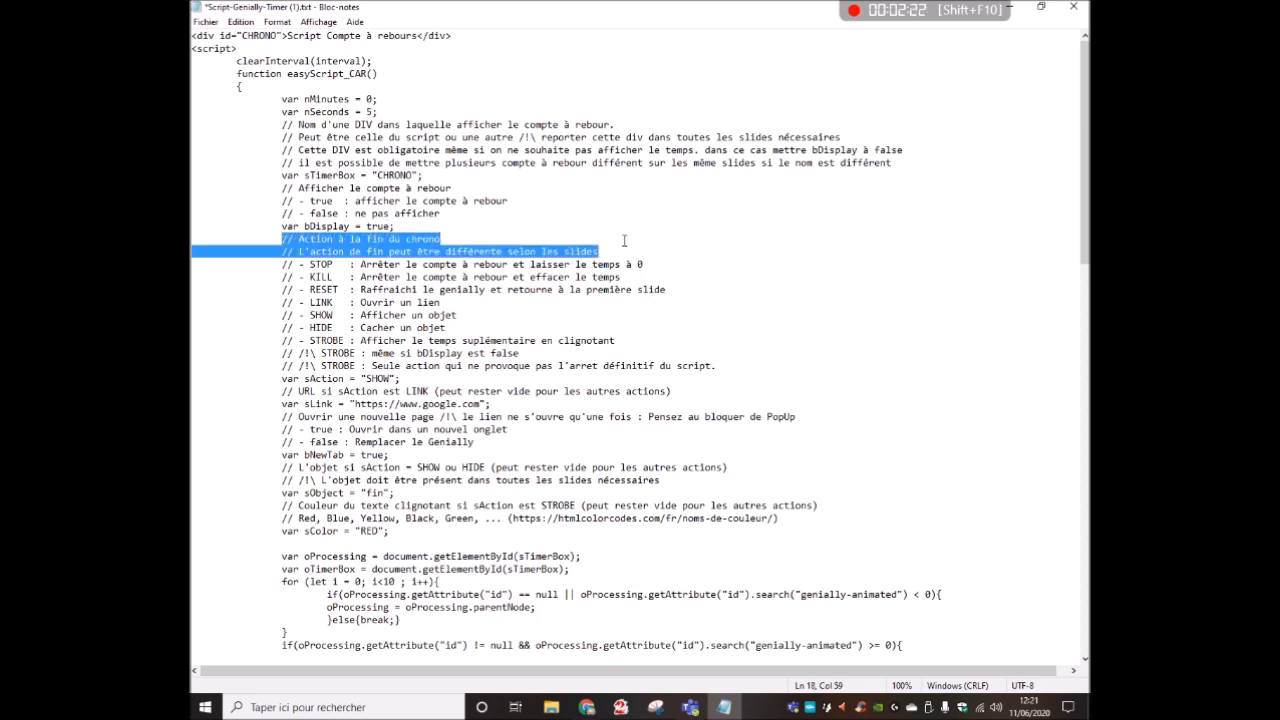
left_click_drag(312, 264, 408, 264)
left_click(408, 264)
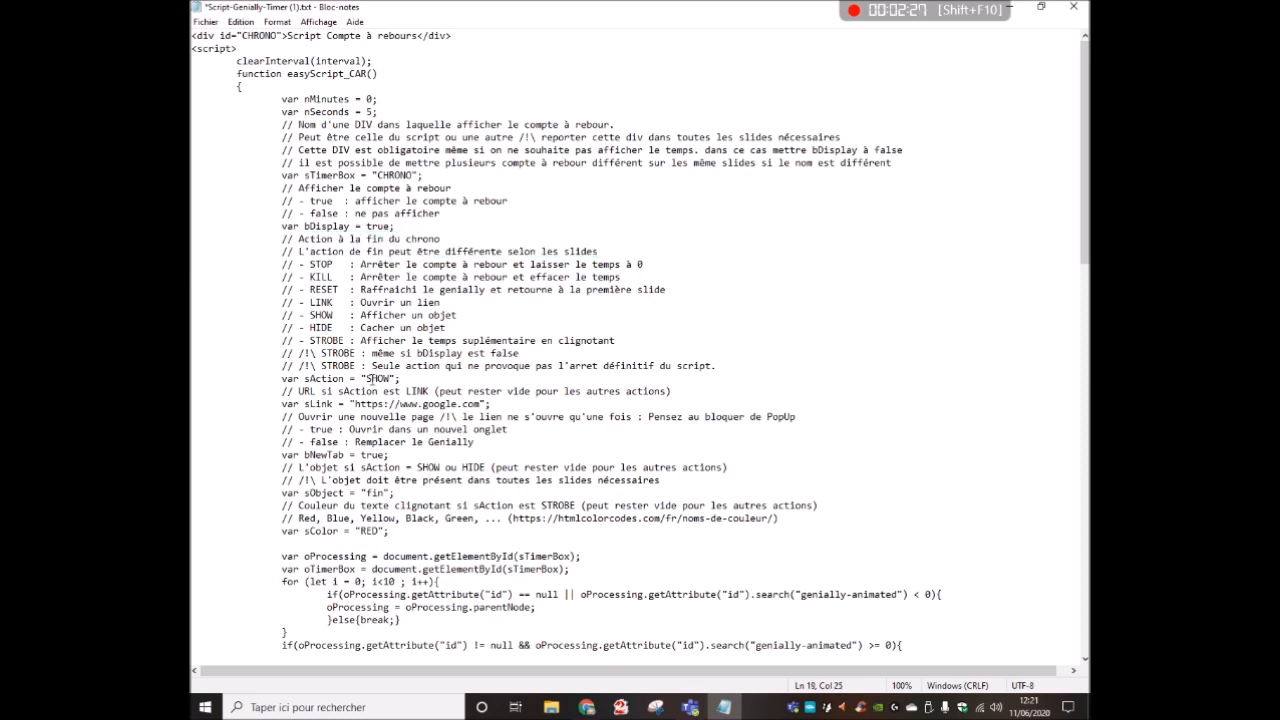
left_click_drag(373, 379, 390, 380)
type("TOP")
left_click(497, 377)
key("ctrl+a")
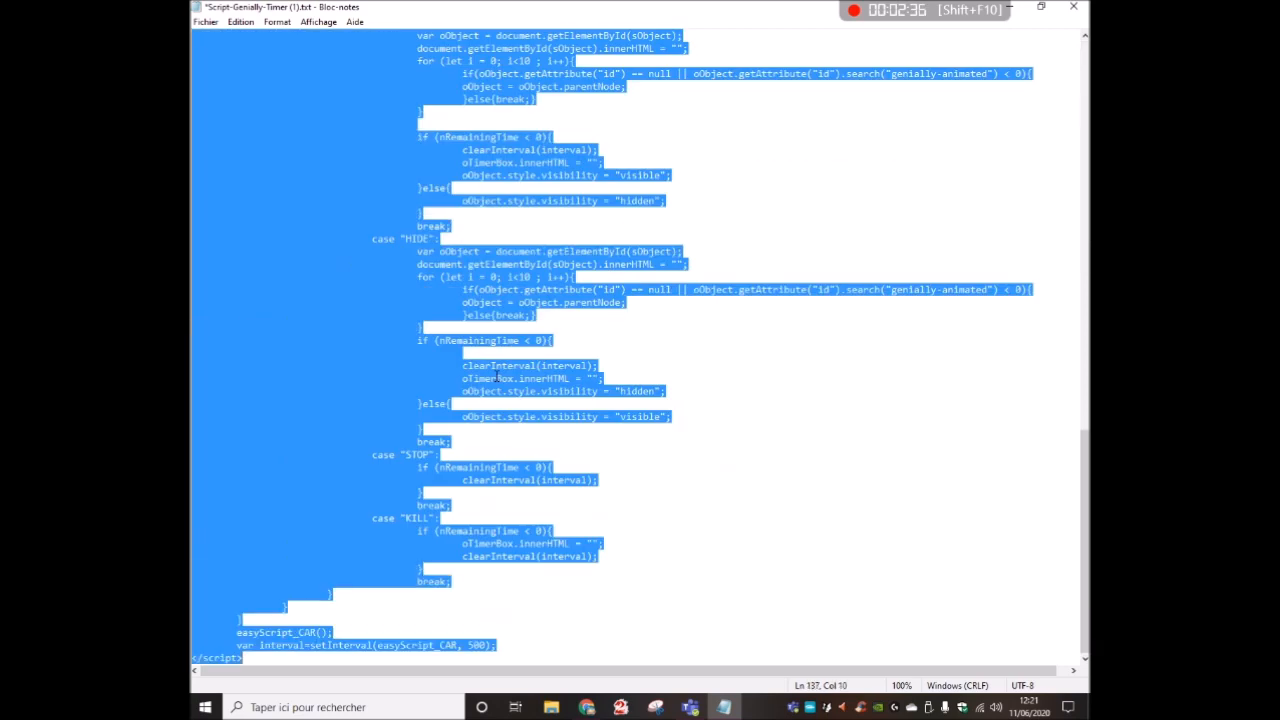
- In the Genially editor, insert the copied script as external content at the page's upper-right corner and preview the countdown
left_click(587, 707)
left_click(321, 221)
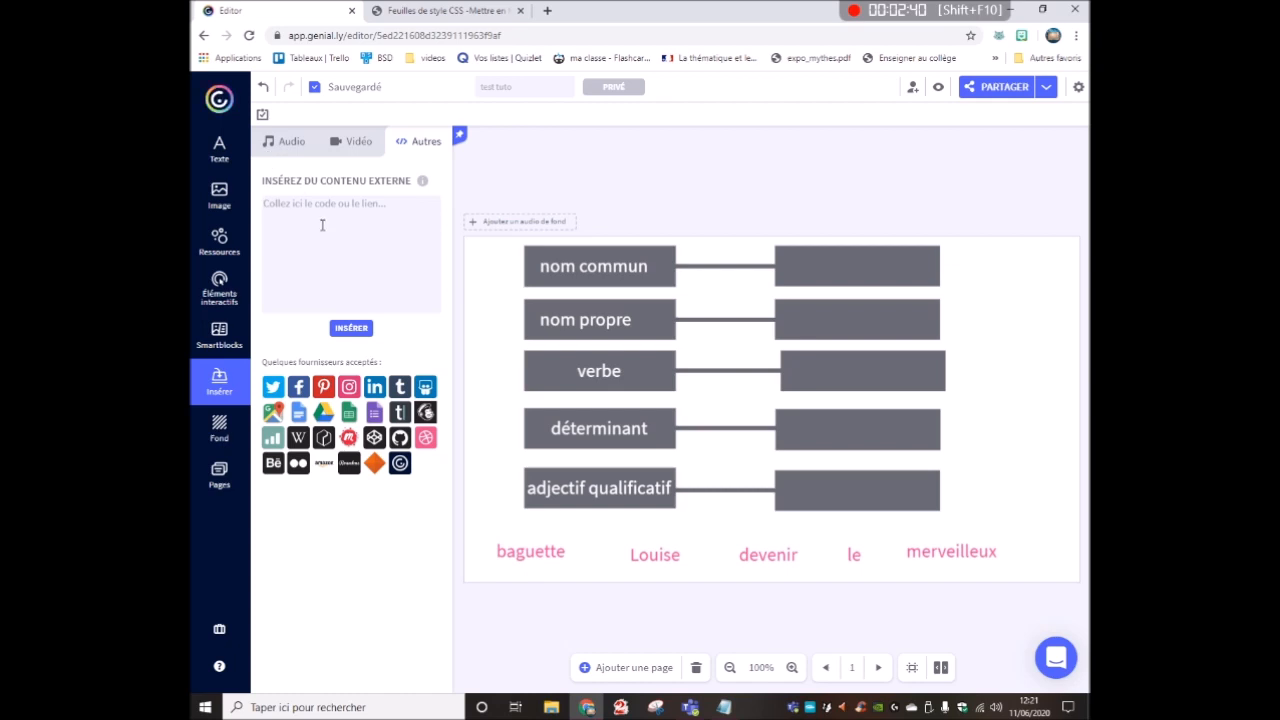
key("ctrl+v")
left_click(347, 334)
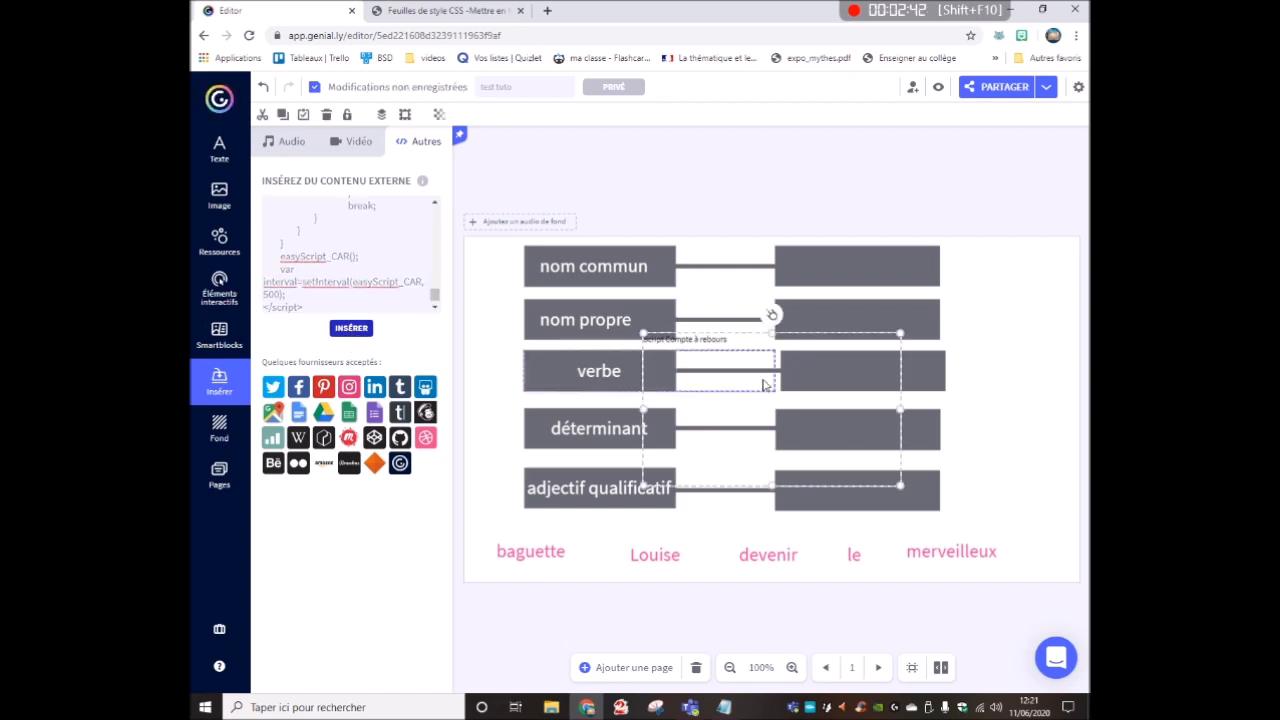
left_click_drag(713, 341, 1041, 246)
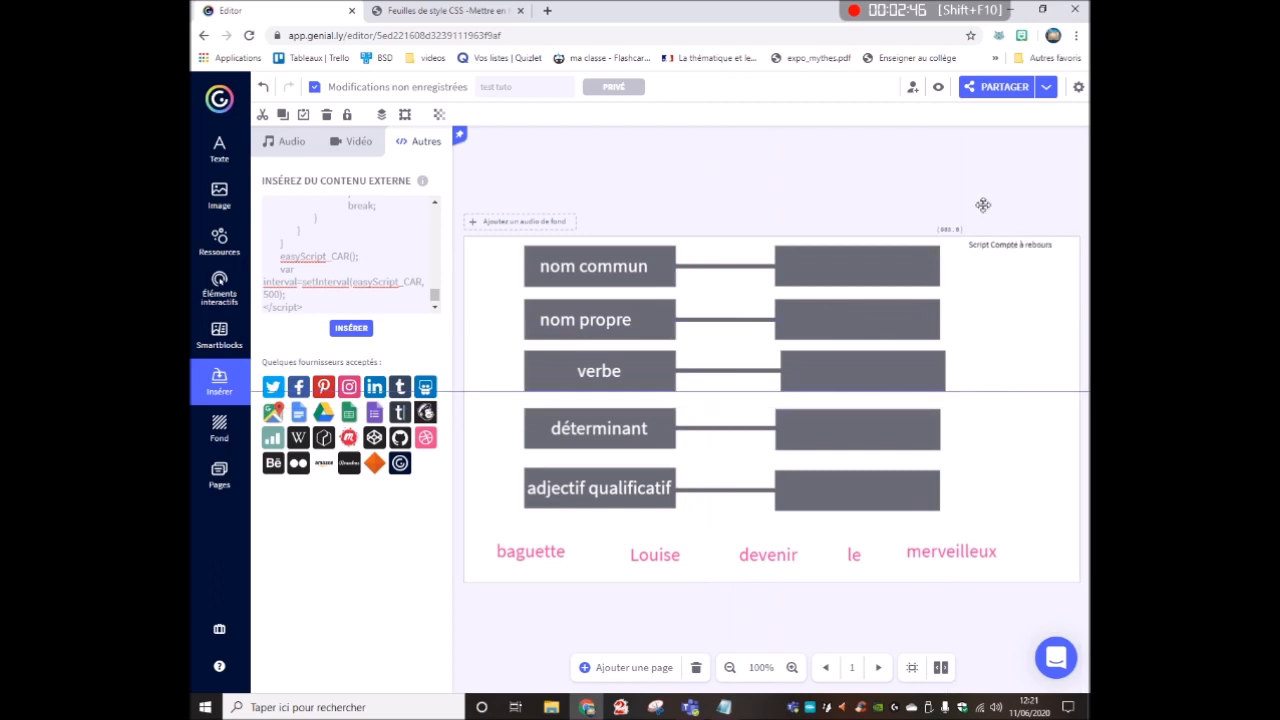
left_click(937, 88)
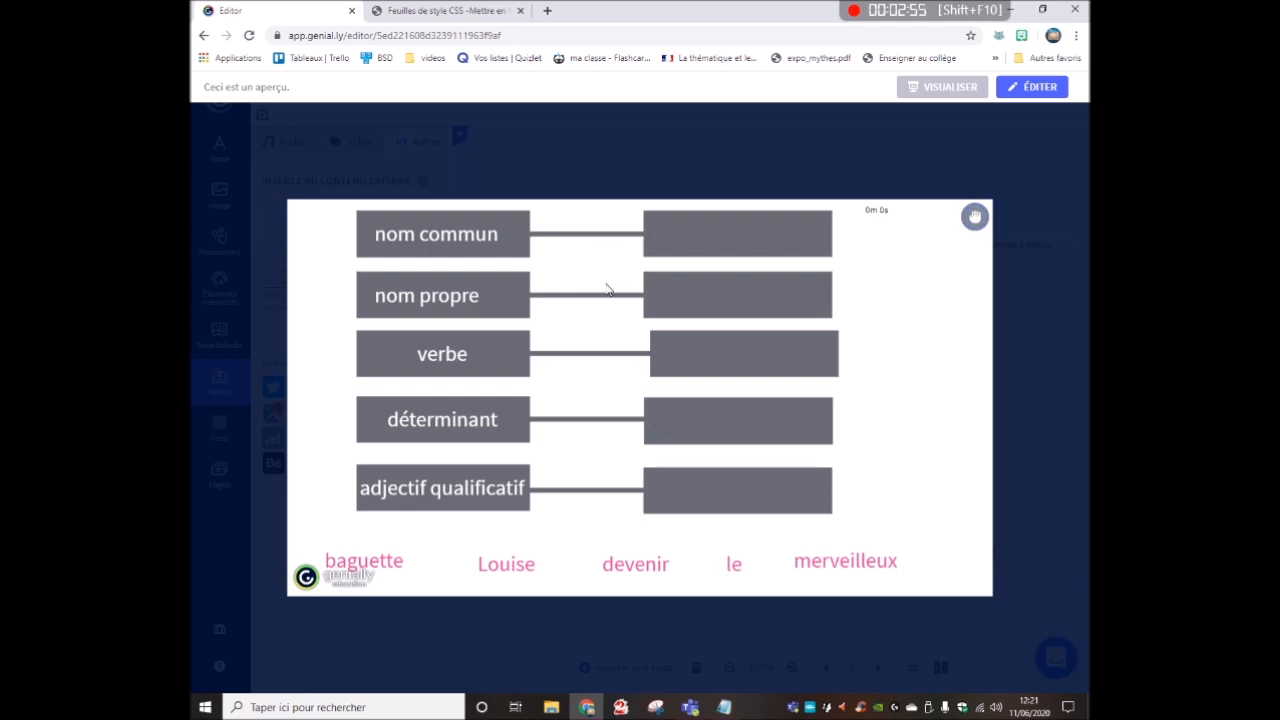
left_click(790, 153)
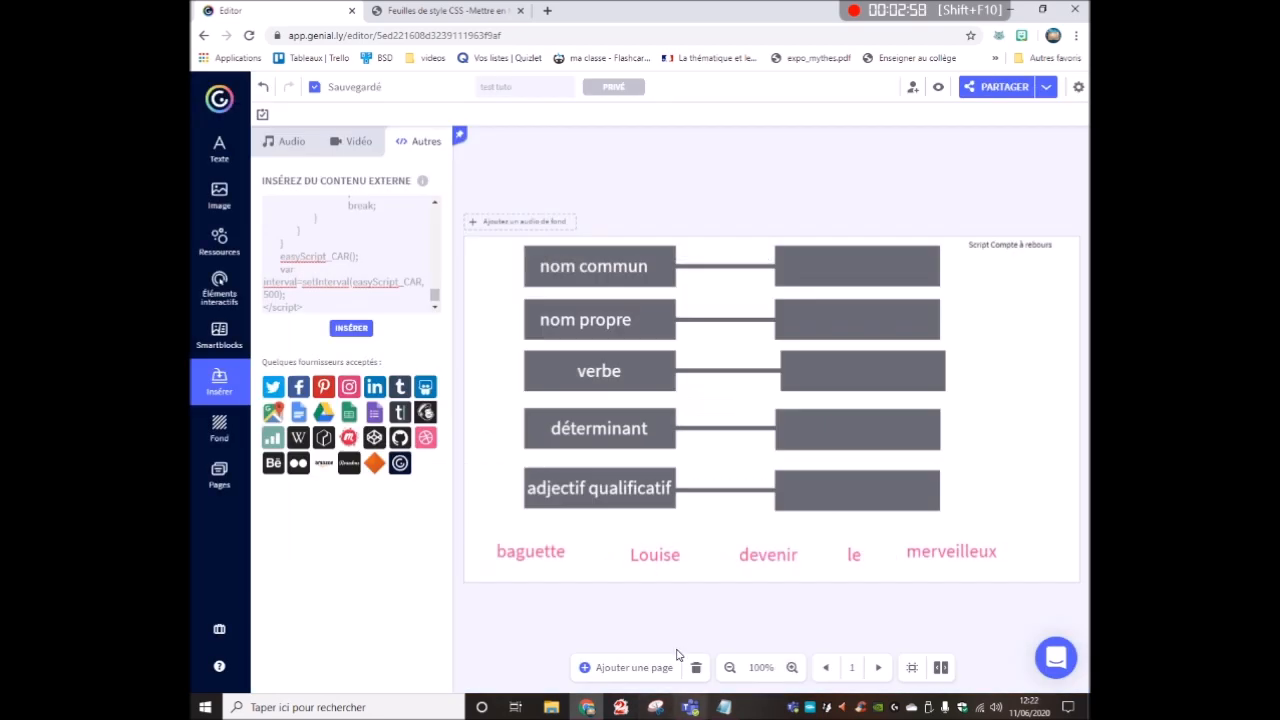
- Back in Notepad, change the sAction variable to "KILL" and copy the entire script
left_click(724, 707)
left_click_drag(1085, 446, 1085, 45)
left_click(810, 300)
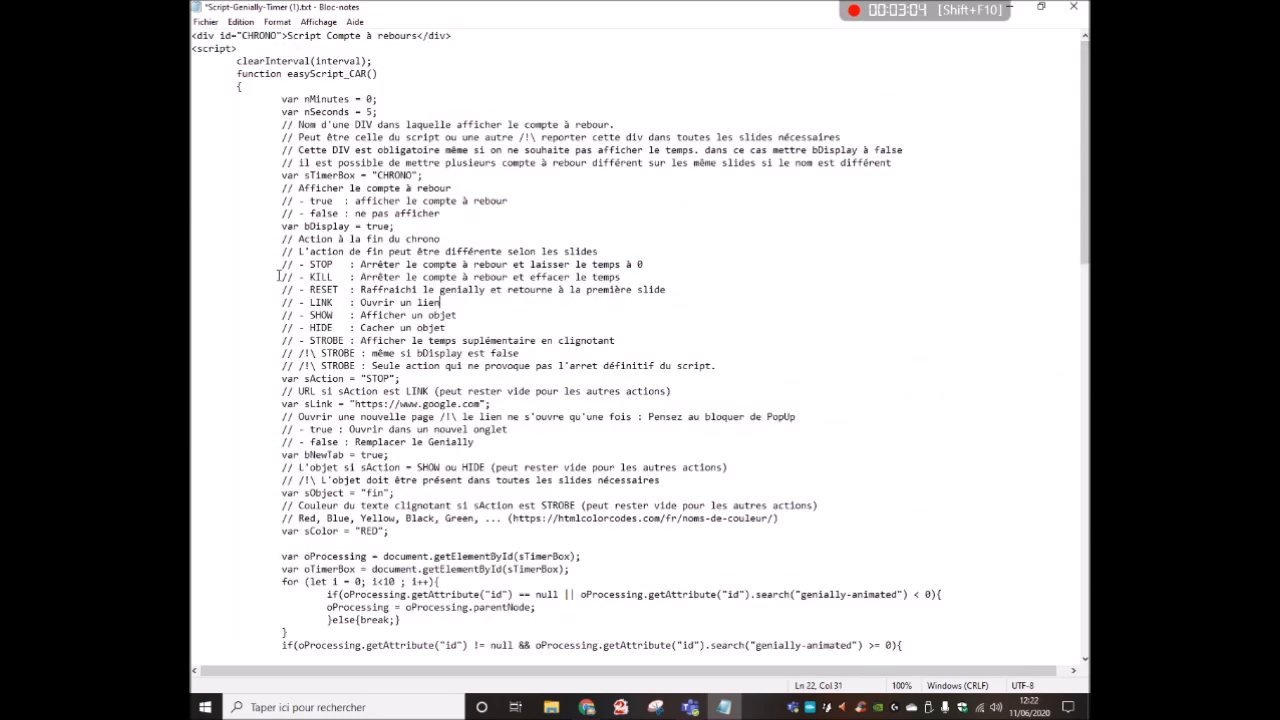
left_click_drag(285, 275, 638, 276)
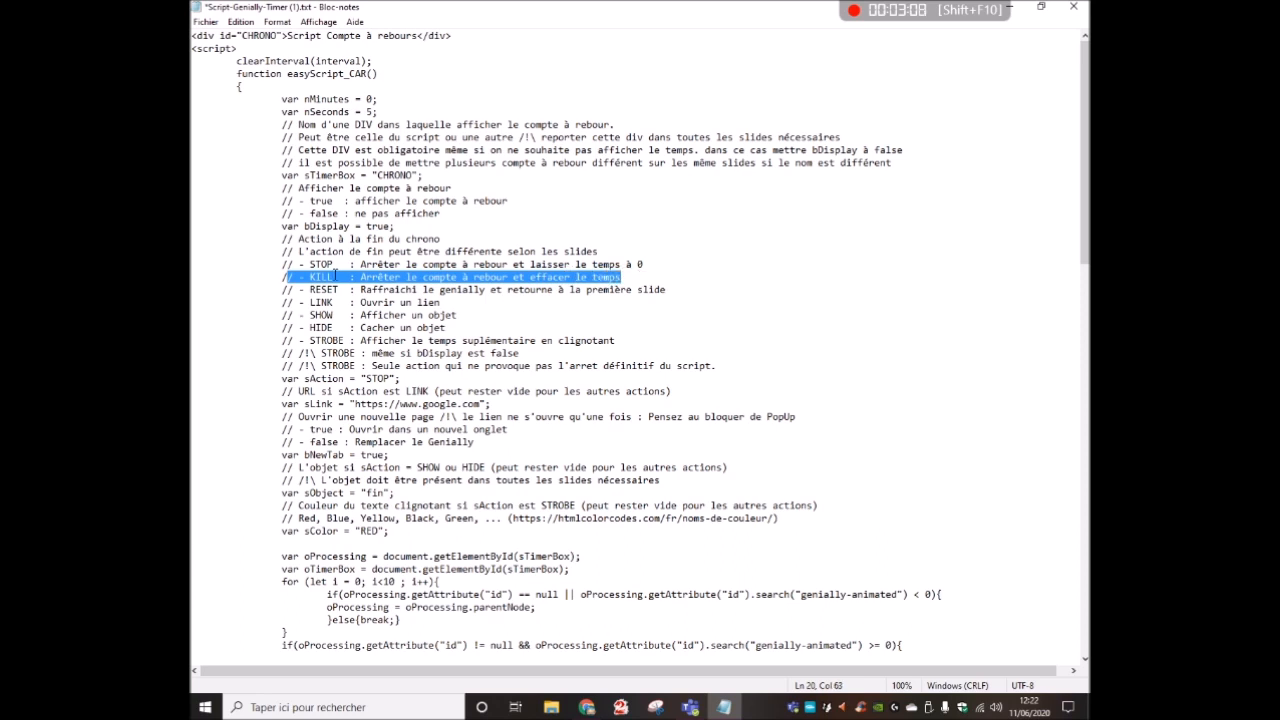
left_click_drag(366, 380, 391, 380)
type("KILL")
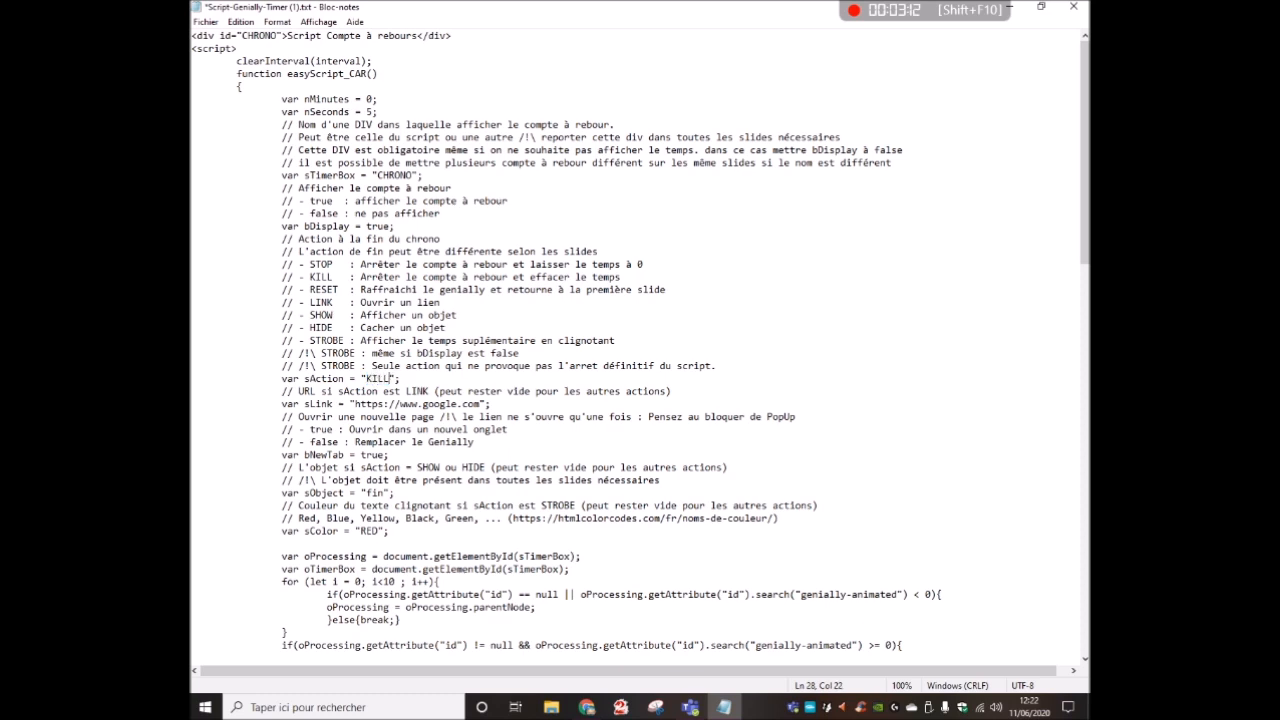
key("ctrl+a")
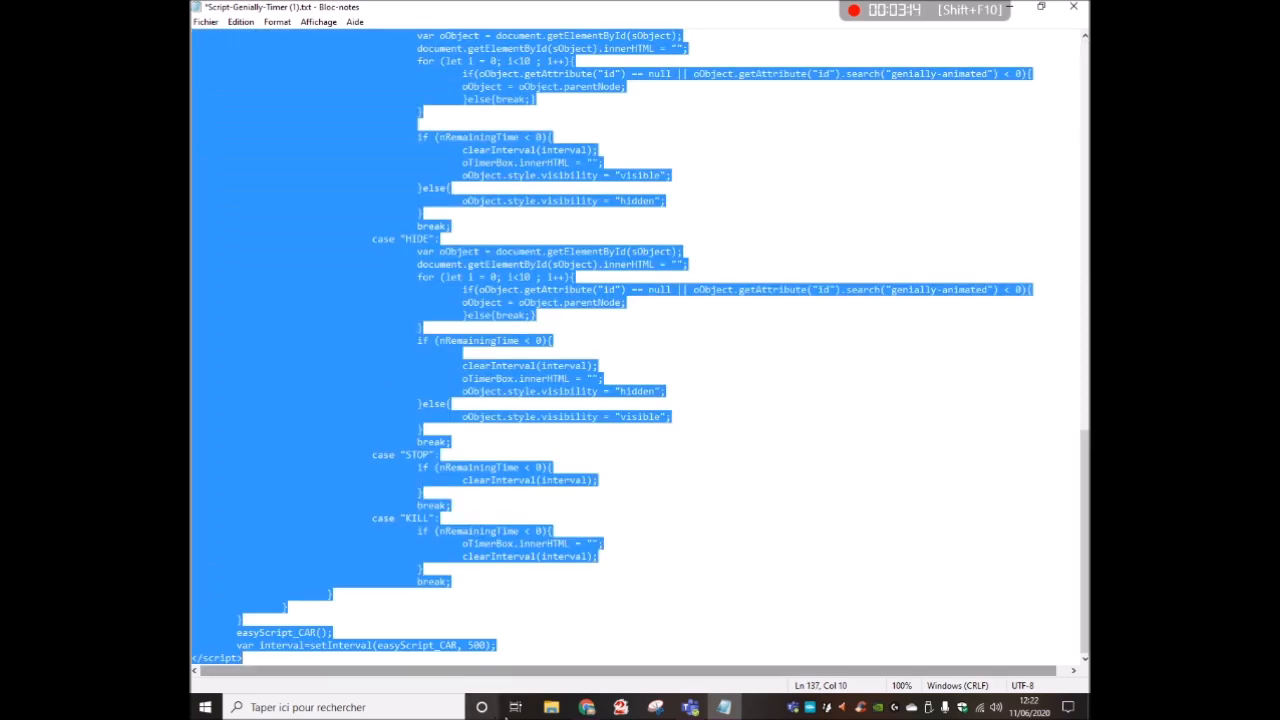
- Return to the Genially editor and delete the existing countdown script element from the page's upper-right corner
left_click(587, 707)
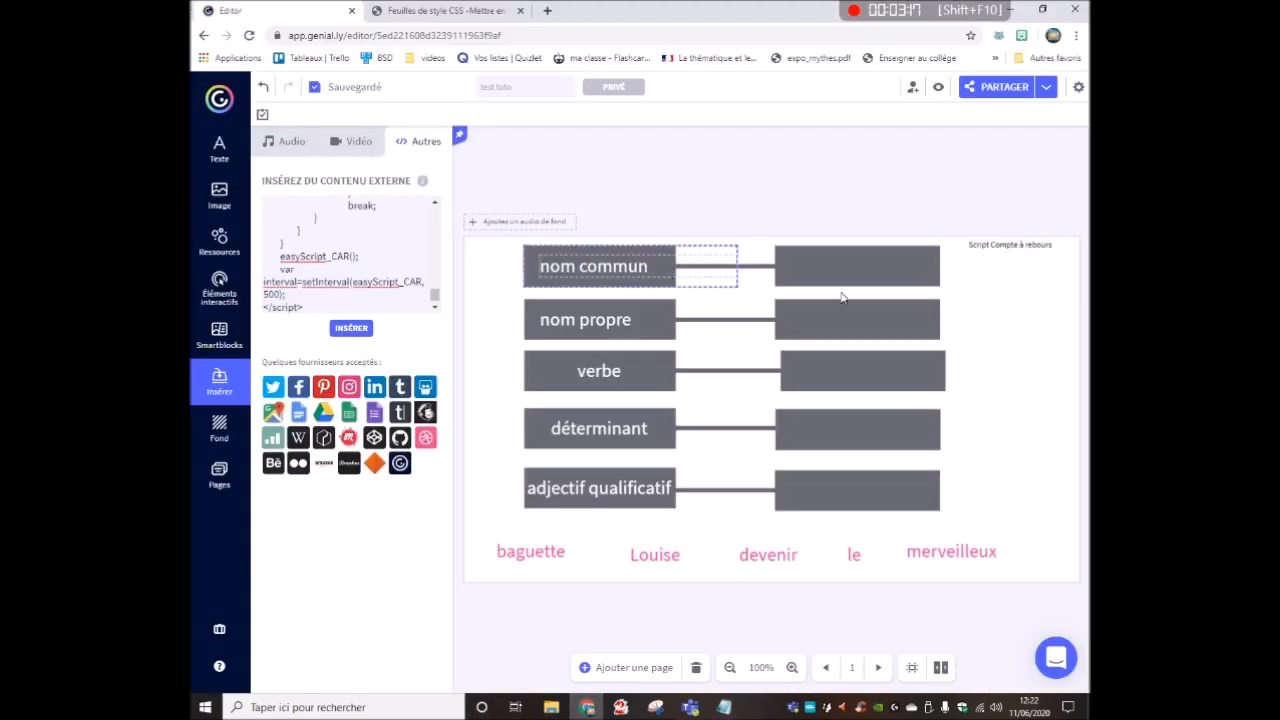
left_click(1038, 254)
key("Delete")
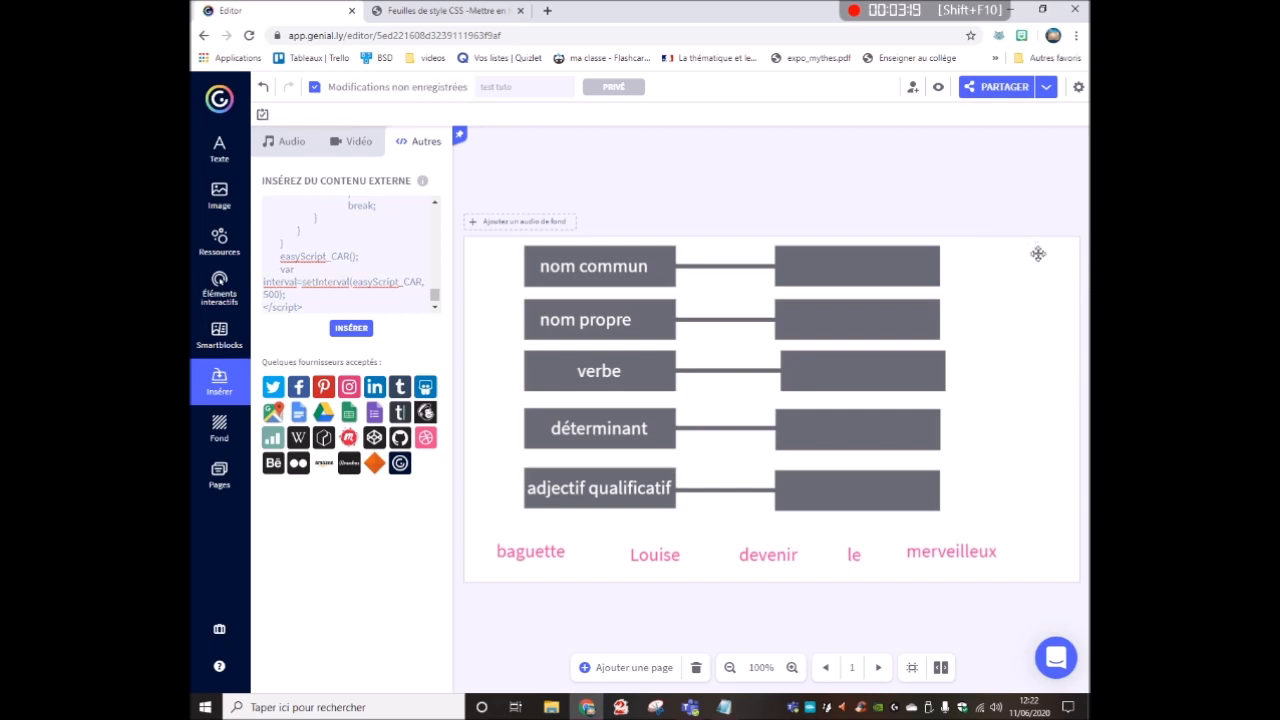
- Replace the old embed code with the copied script, insert it at the page's upper-right corner and preview the countdown
left_click(288, 272)
key("ctrl+a")
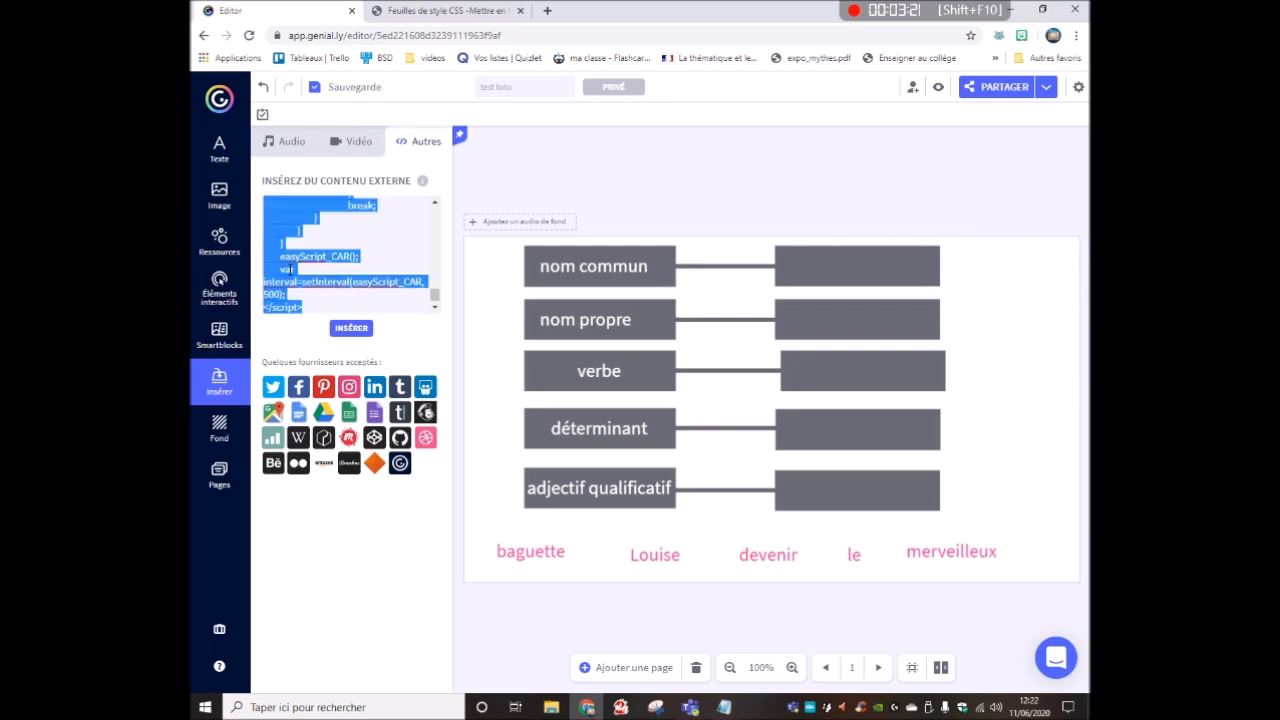
left_click(351, 328)
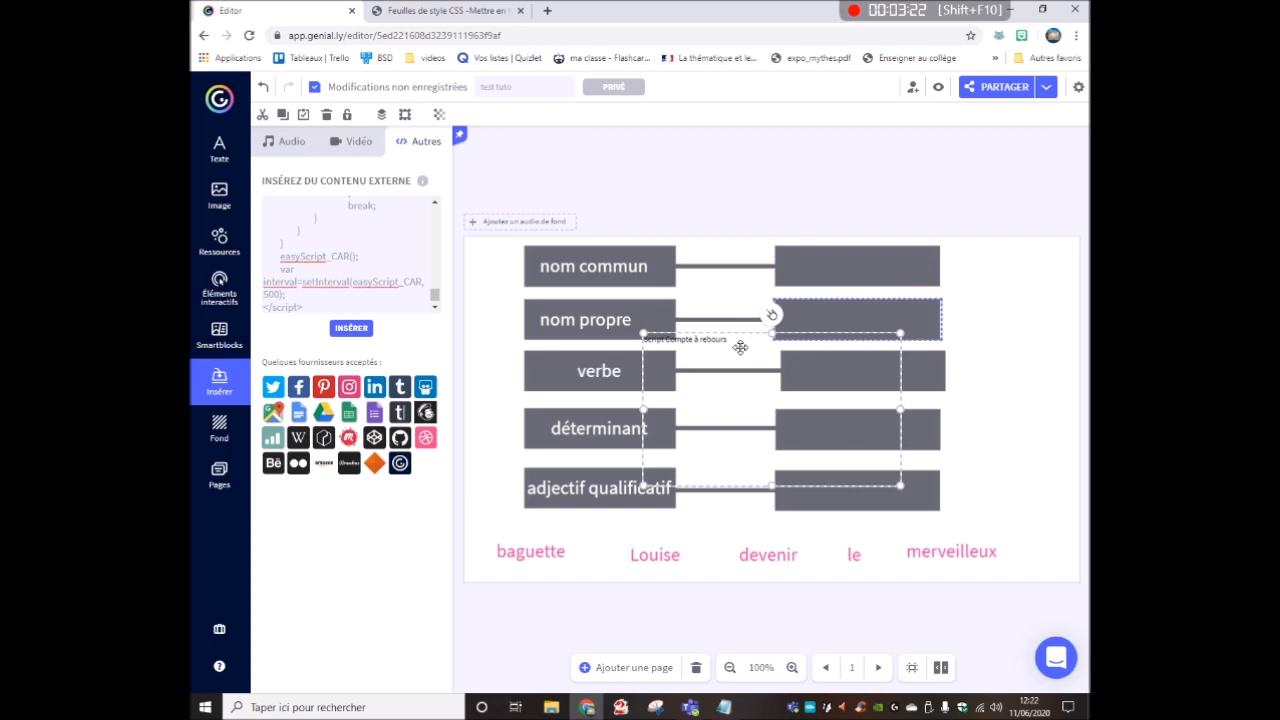
left_click_drag(675, 345, 1007, 251)
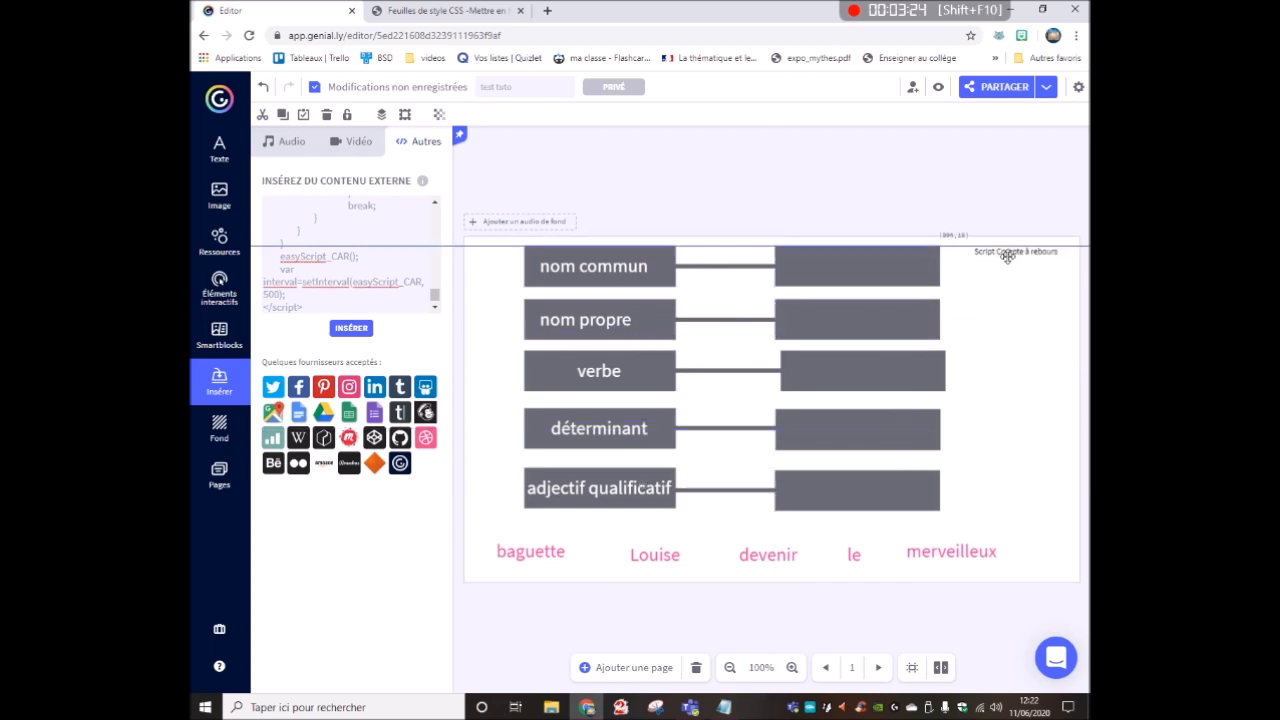
left_click(938, 88)
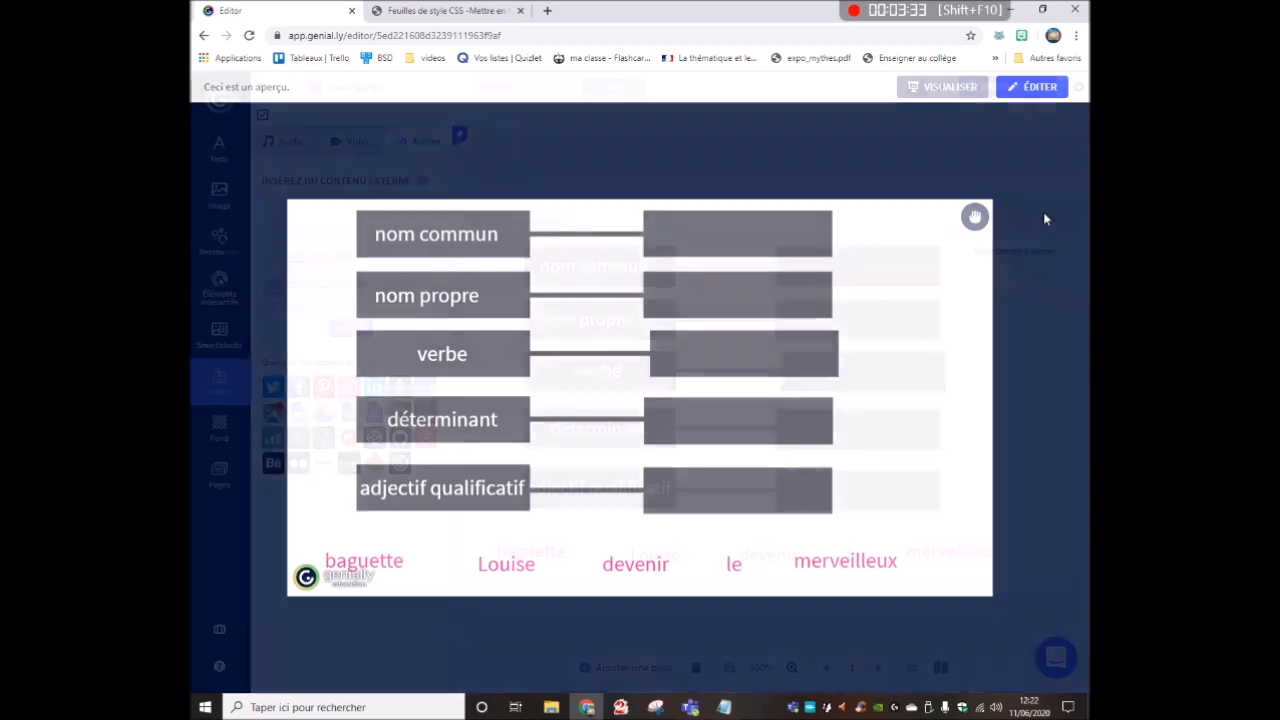
left_click(1043, 212)
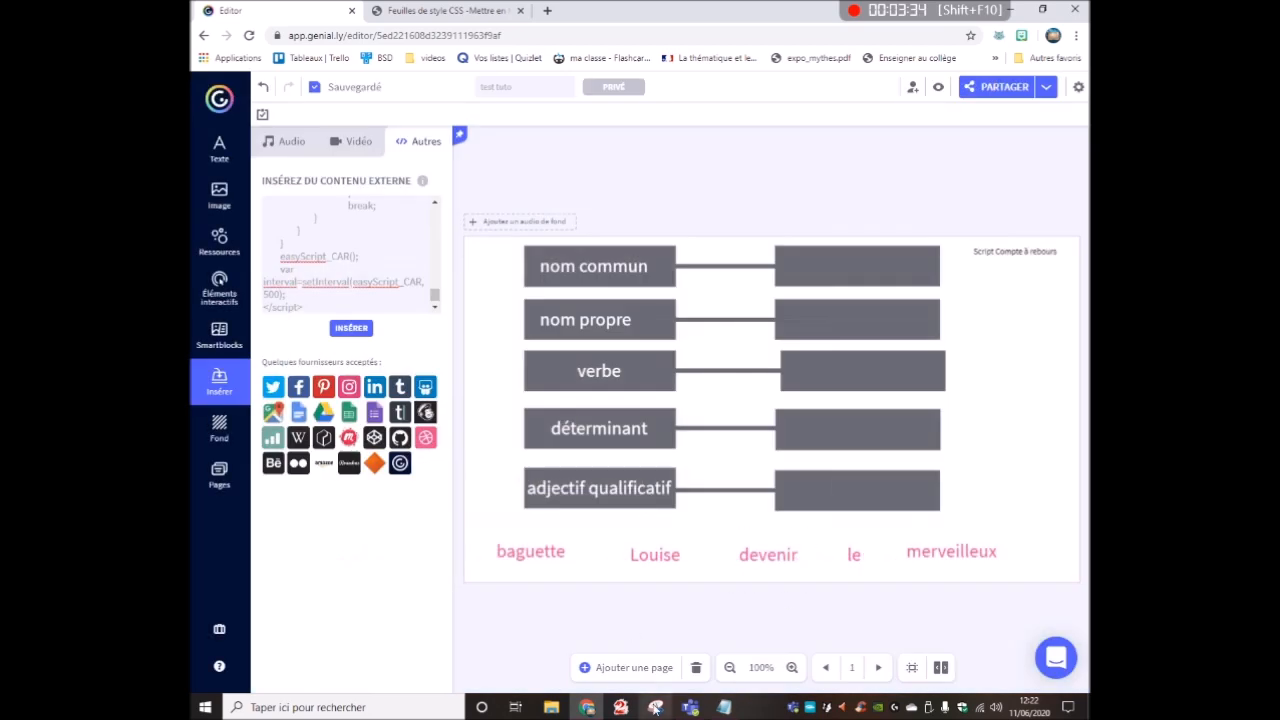
- Switch back to the script in Notepad and correct the verb in the RESET comment to "Raffraichit"
left_click(691, 707)
left_click(724, 707)
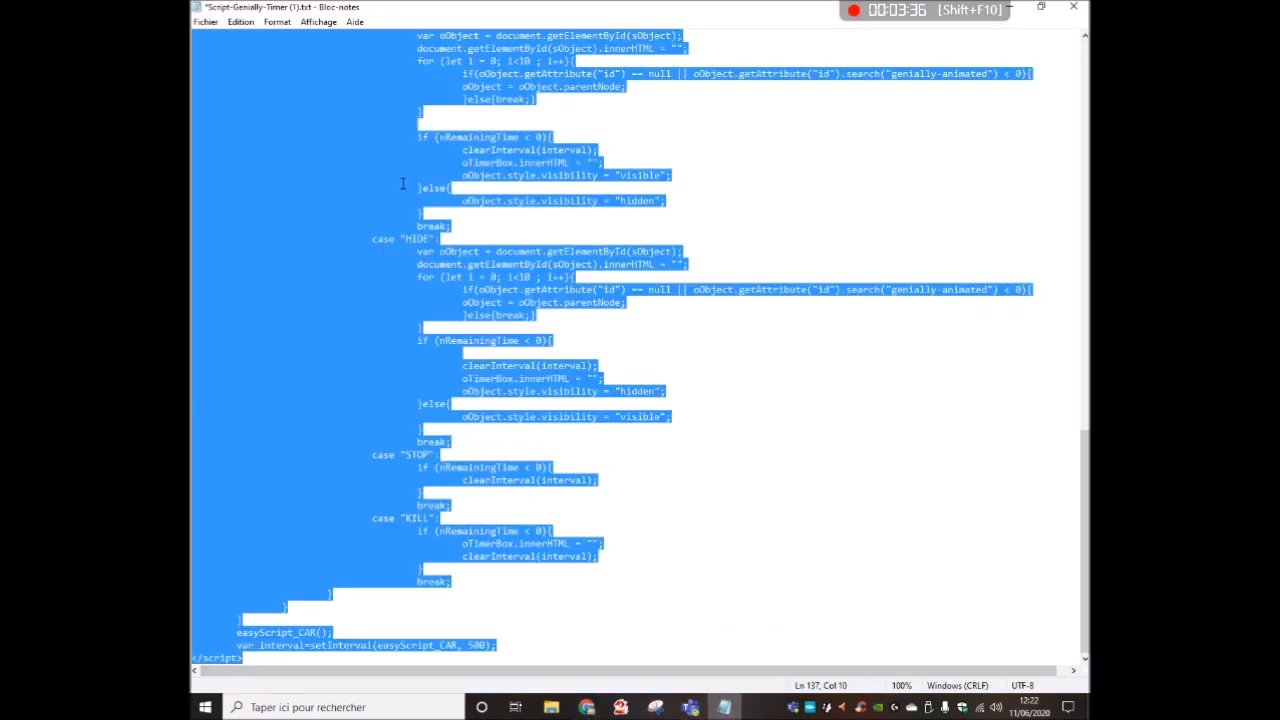
scroll(404, 186, "up", 17)
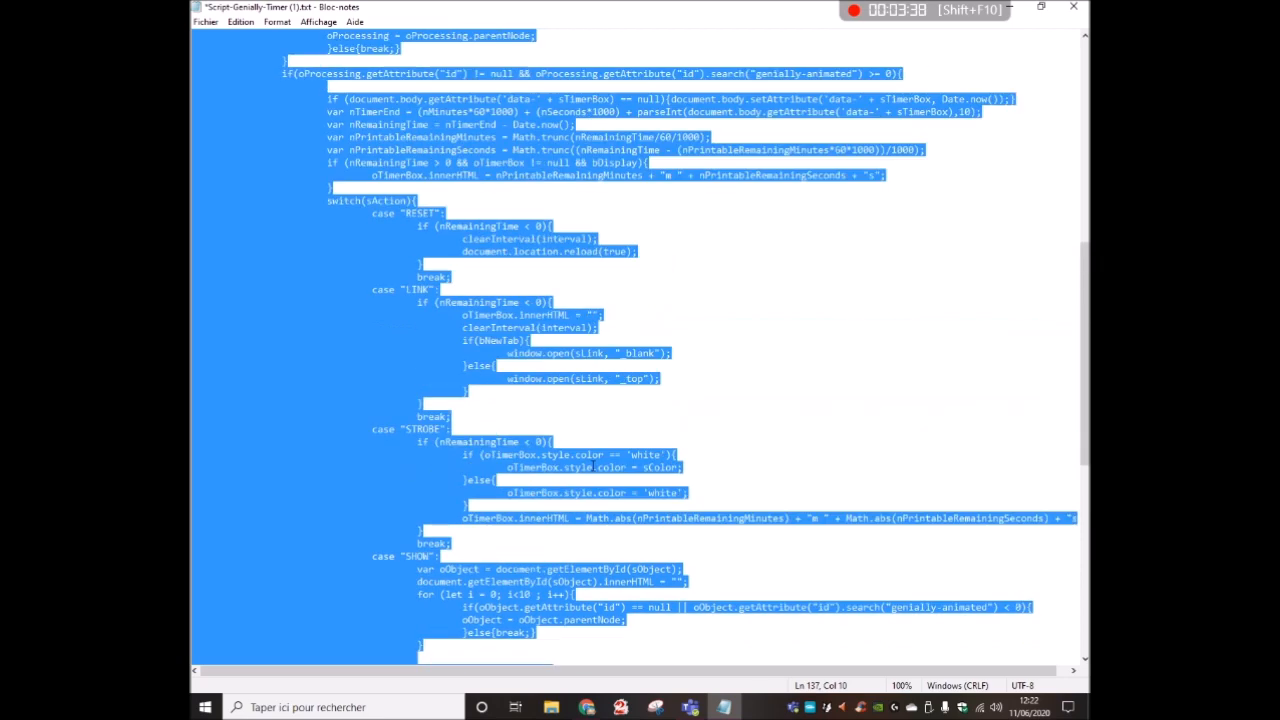
scroll(555, 316, "up", 12)
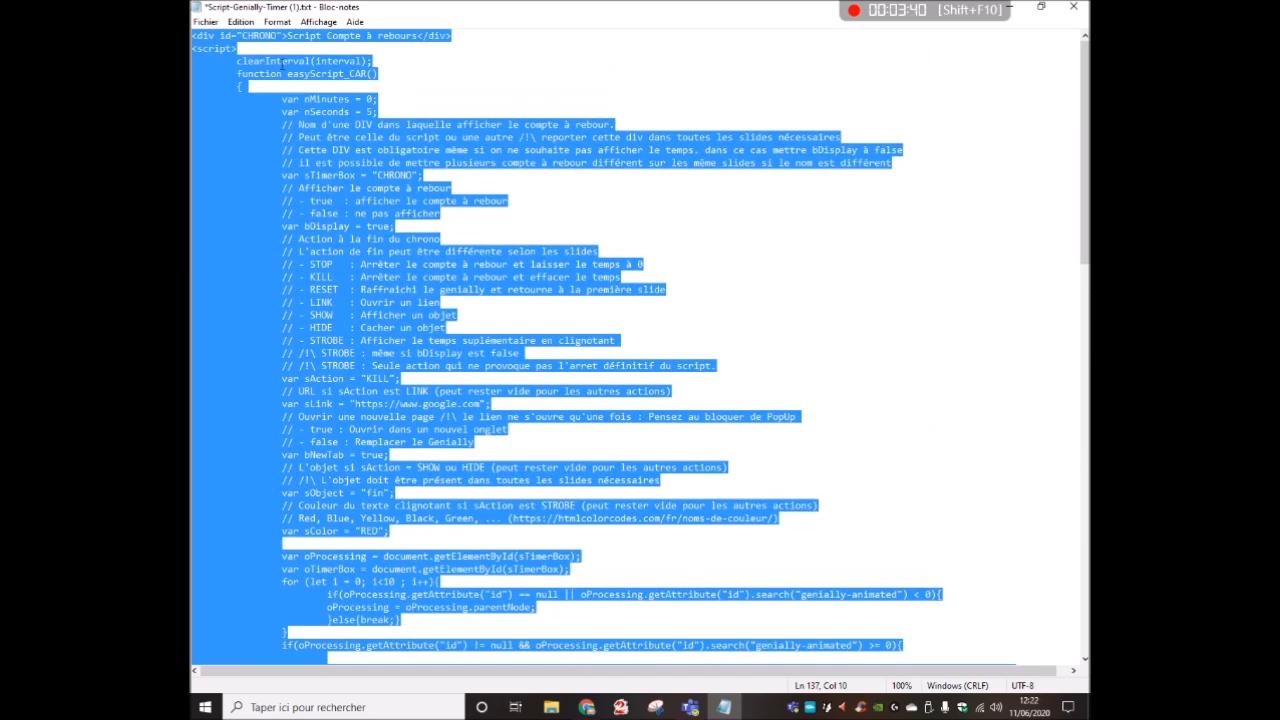
left_click(312, 289)
left_click_drag(312, 289, 336, 291)
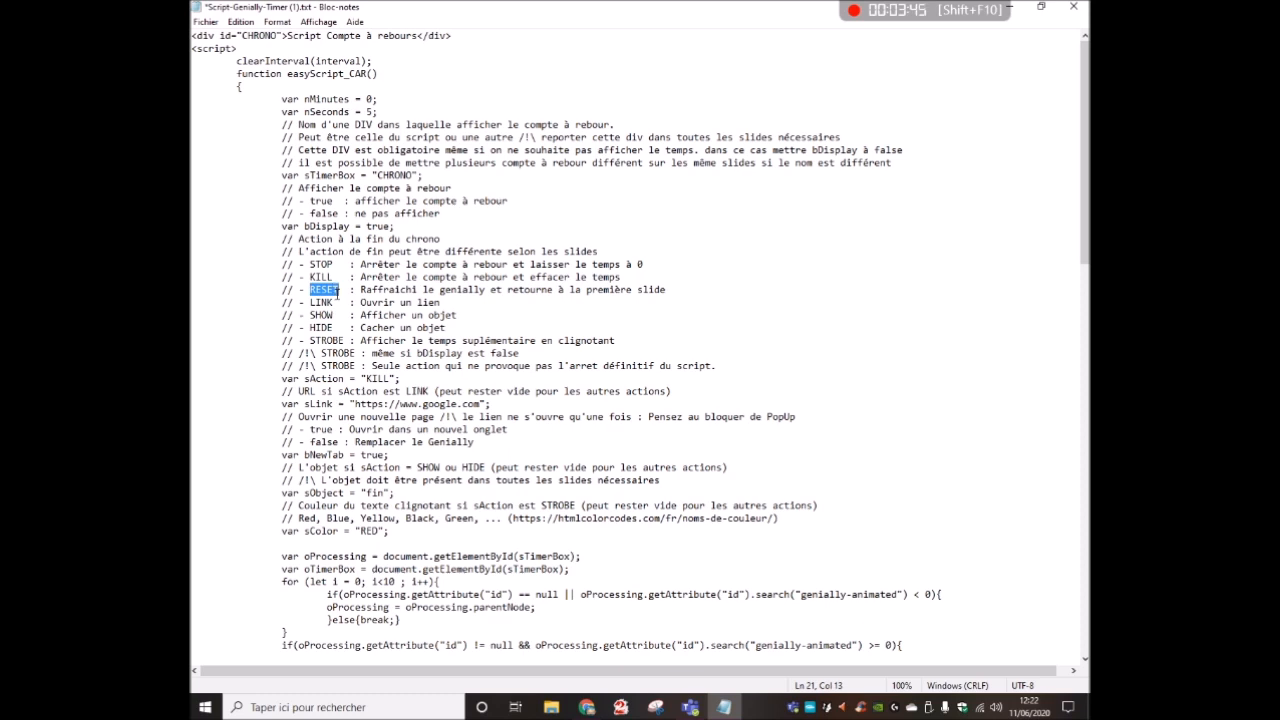
left_click(417, 288)
type("t")
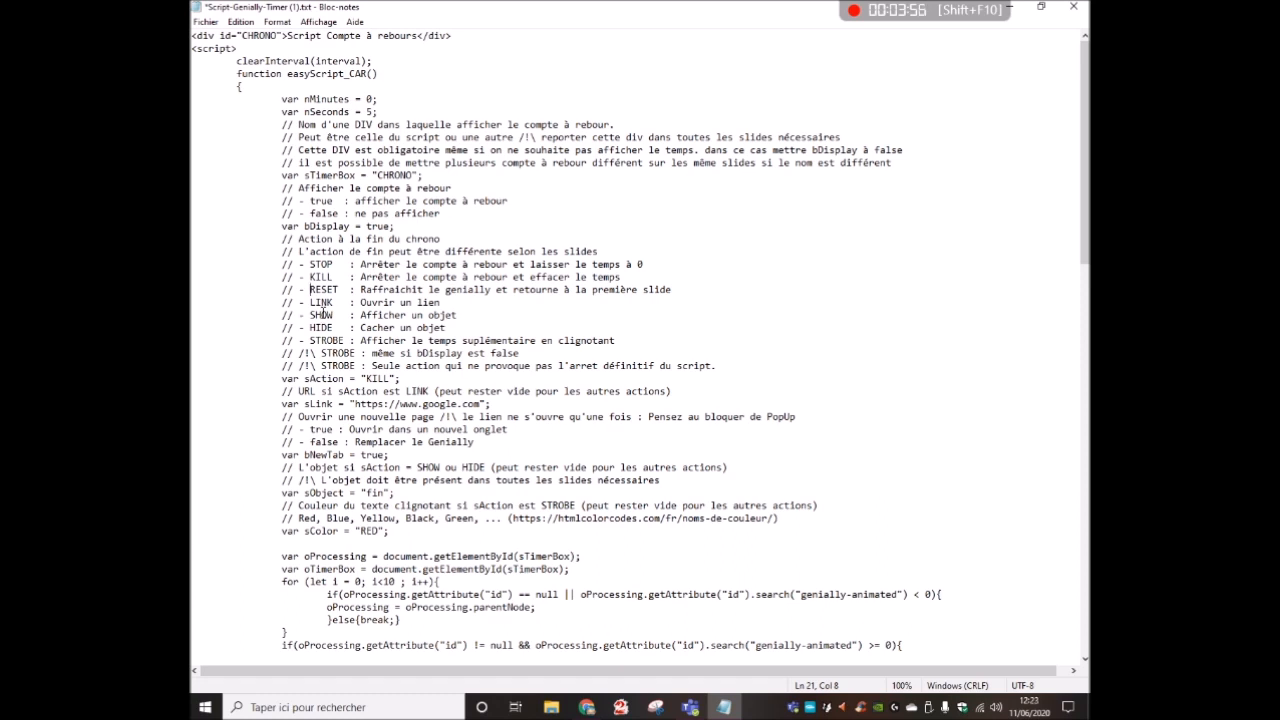
- Change the sAction variable to "RESET" and copy the entire script
left_click_drag(366, 378, 387, 378)
type("RESET")
key("ctrl+a")
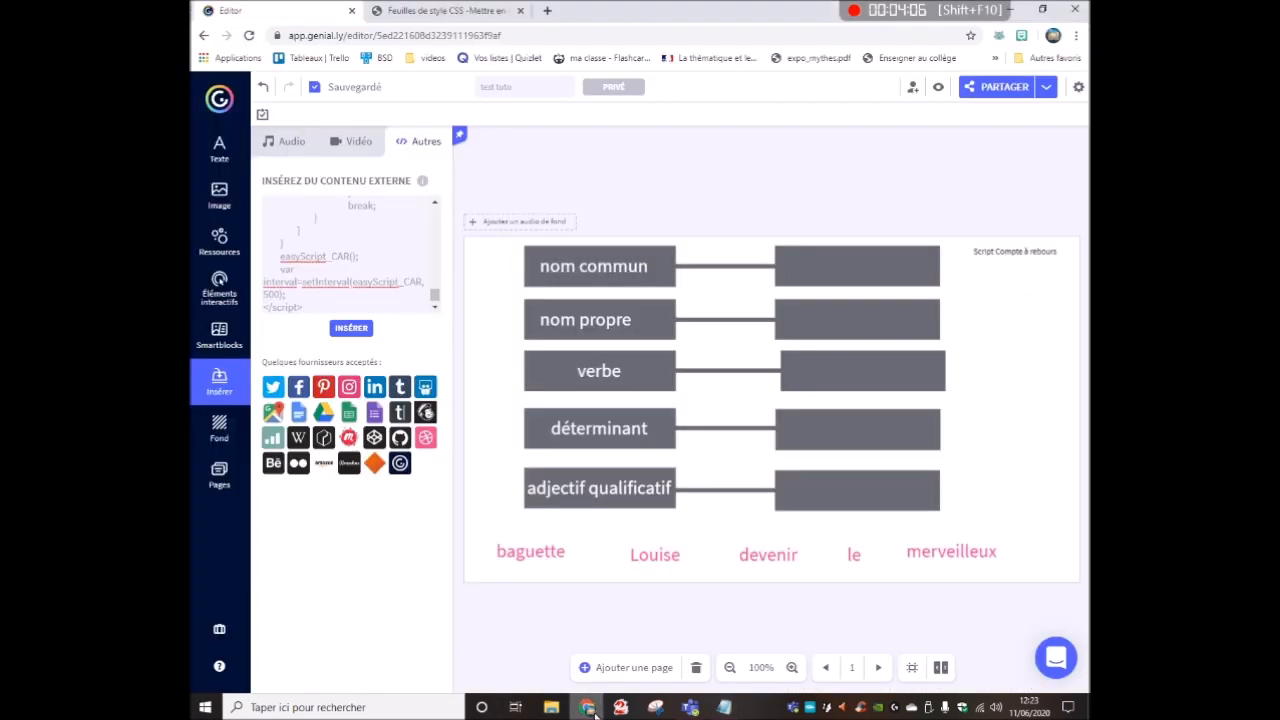
- In the Genially editor, replace the embed code with the copied script and insert it on page 2, just right of the Haïku circle's top
left_click(587, 707)
left_click(219, 476)
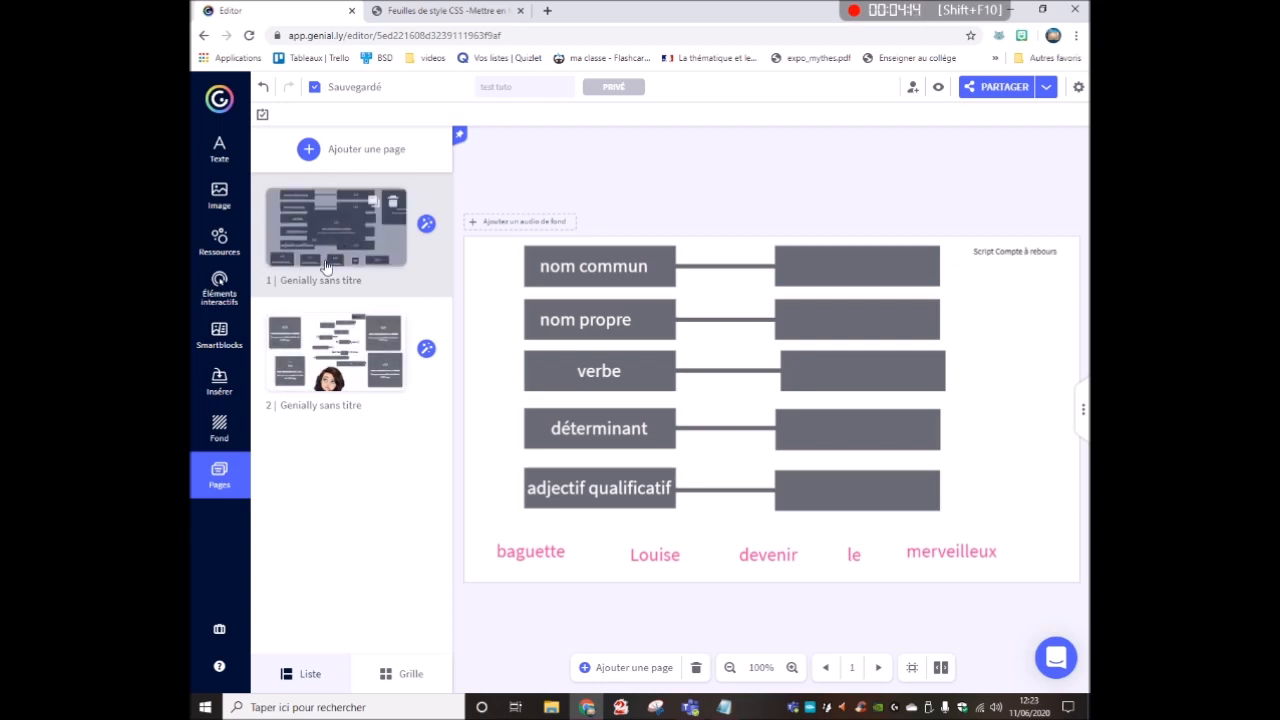
left_click(290, 372)
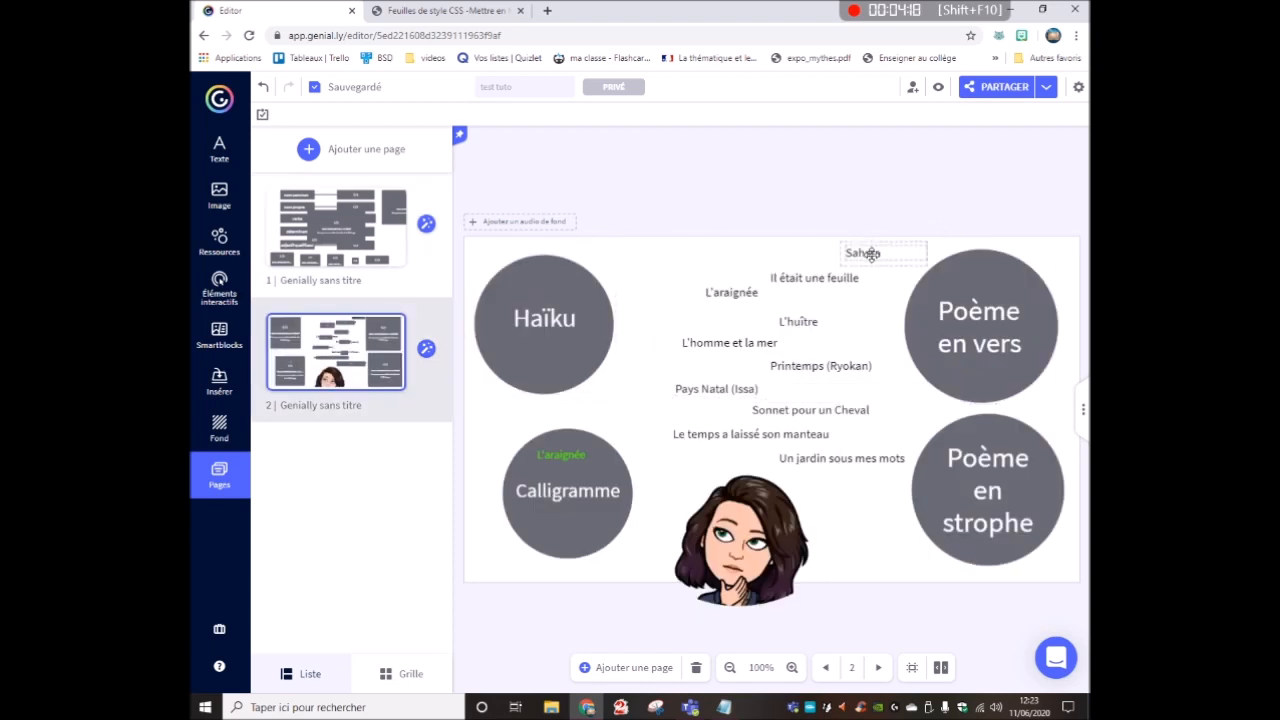
left_click(219, 385)
left_click(317, 267)
key("ctrl+a")
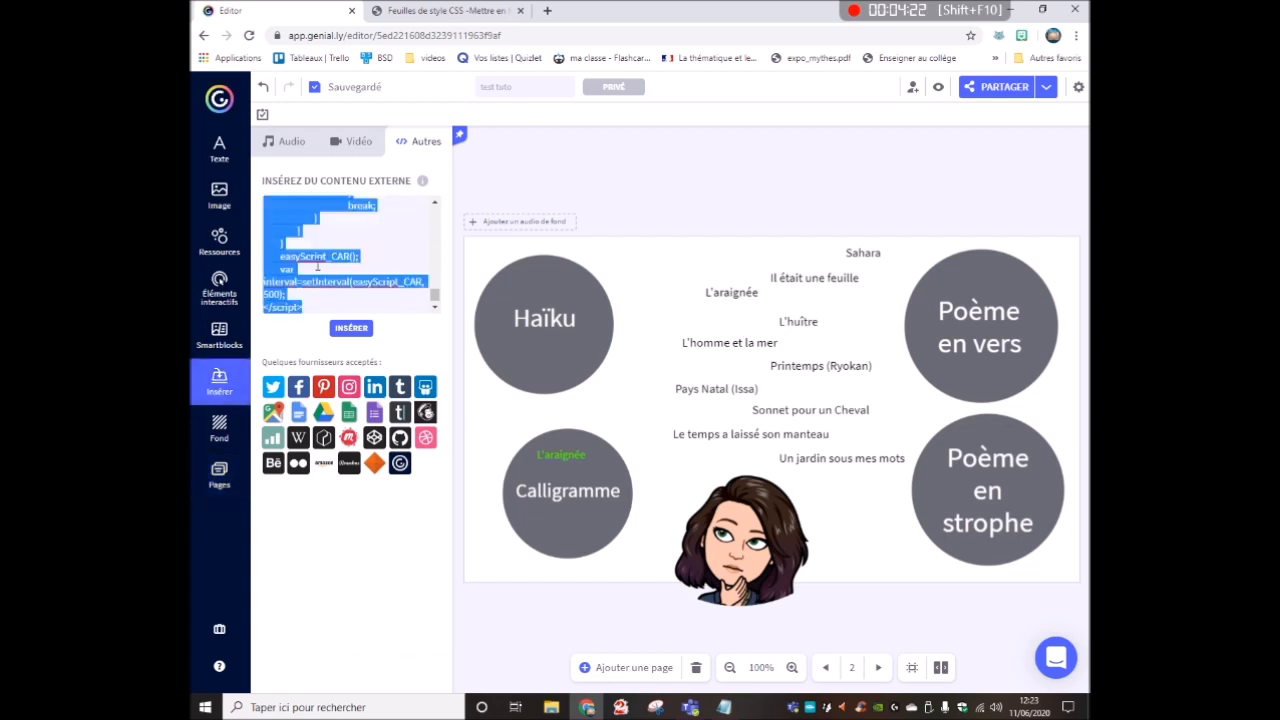
left_click(319, 265)
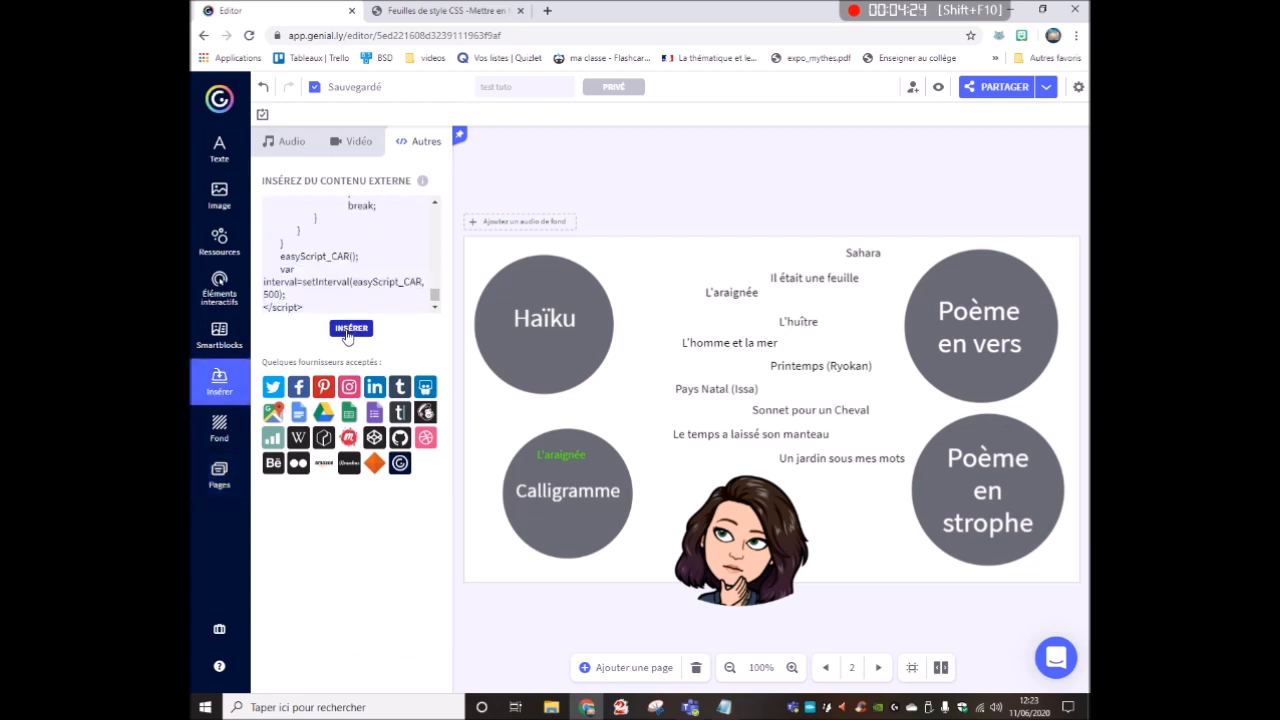
left_click(351, 328)
left_click_drag(683, 340, 660, 255)
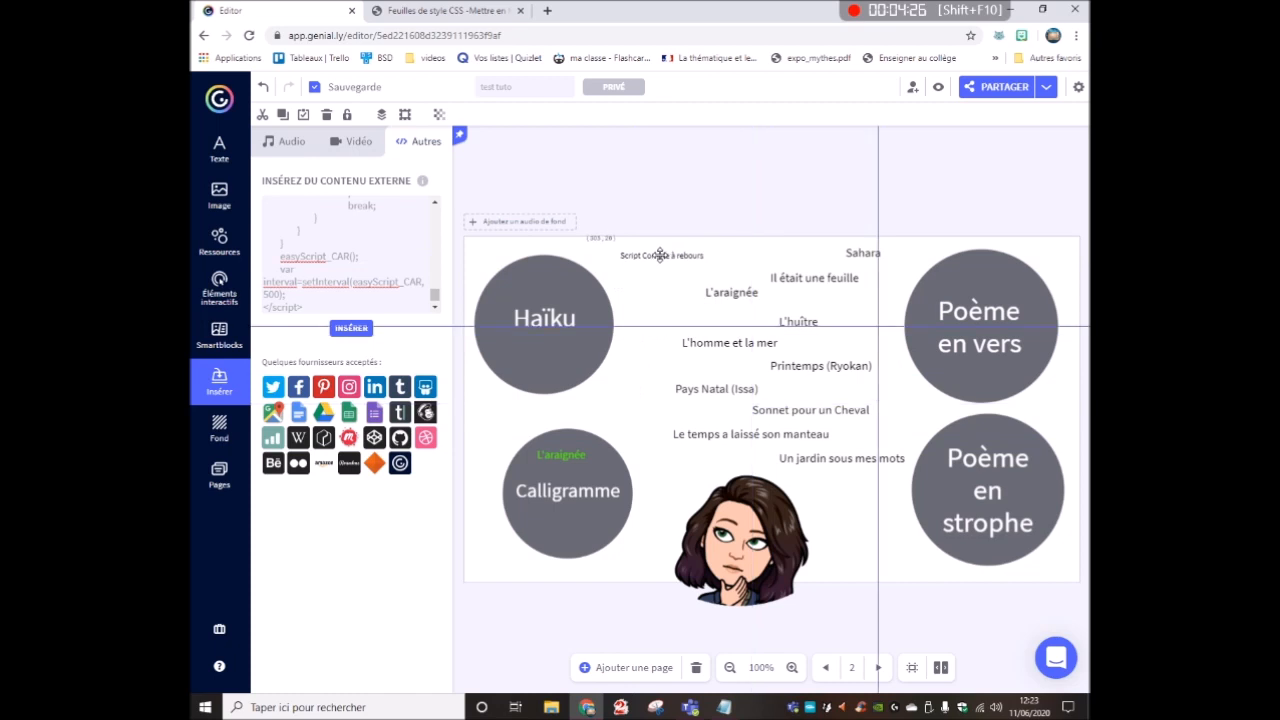
- Go back to page 1 and delete its existing countdown script element from the upper-right corner
left_click(218, 466)
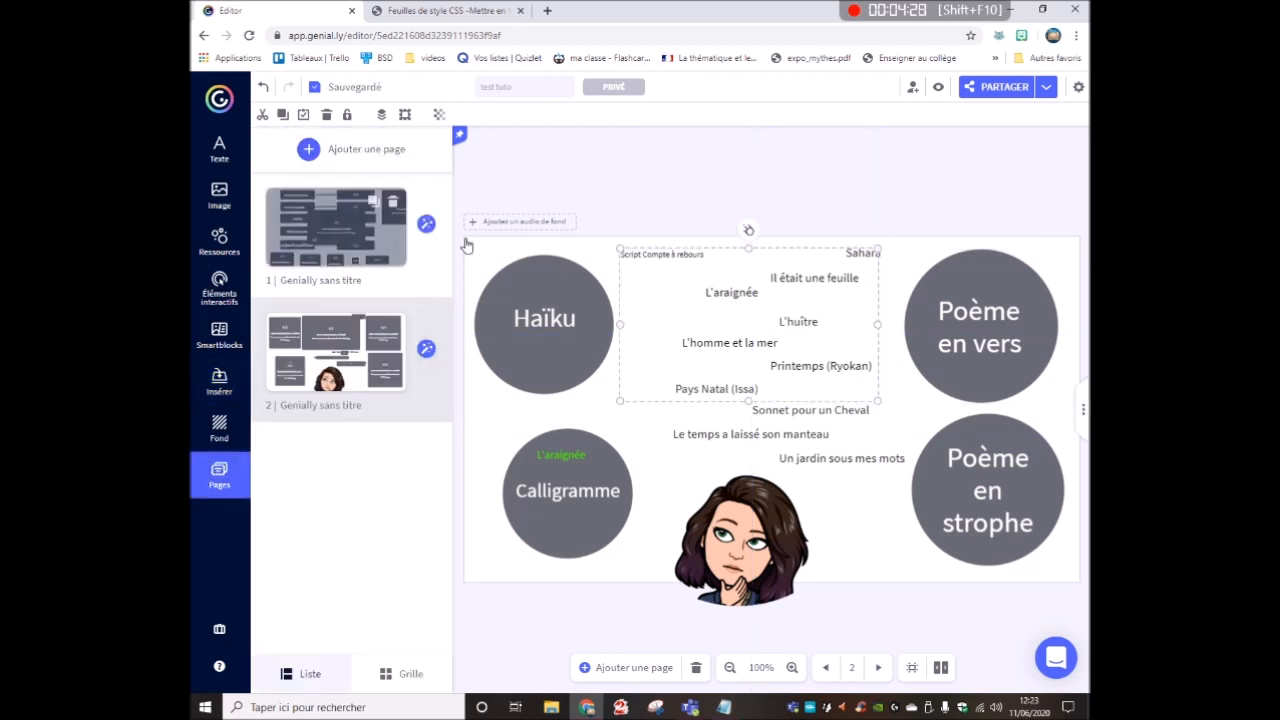
left_click(340, 225)
left_click(1012, 254)
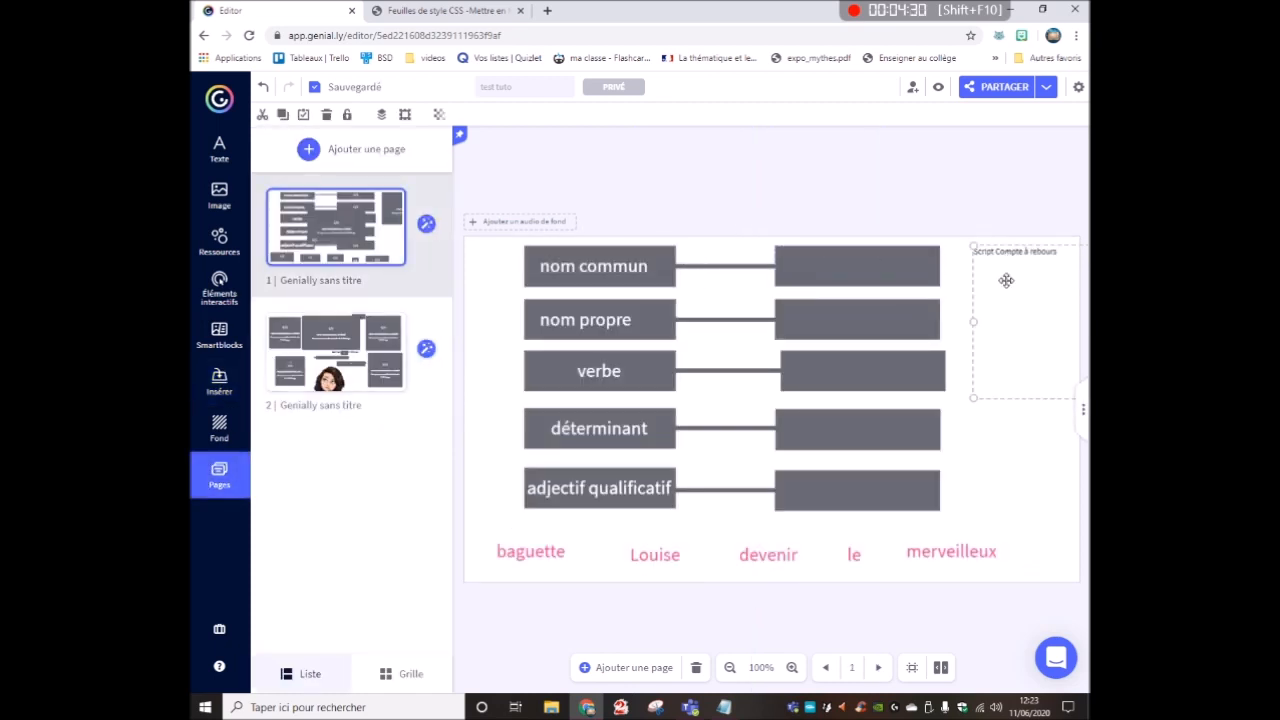
key("Delete")
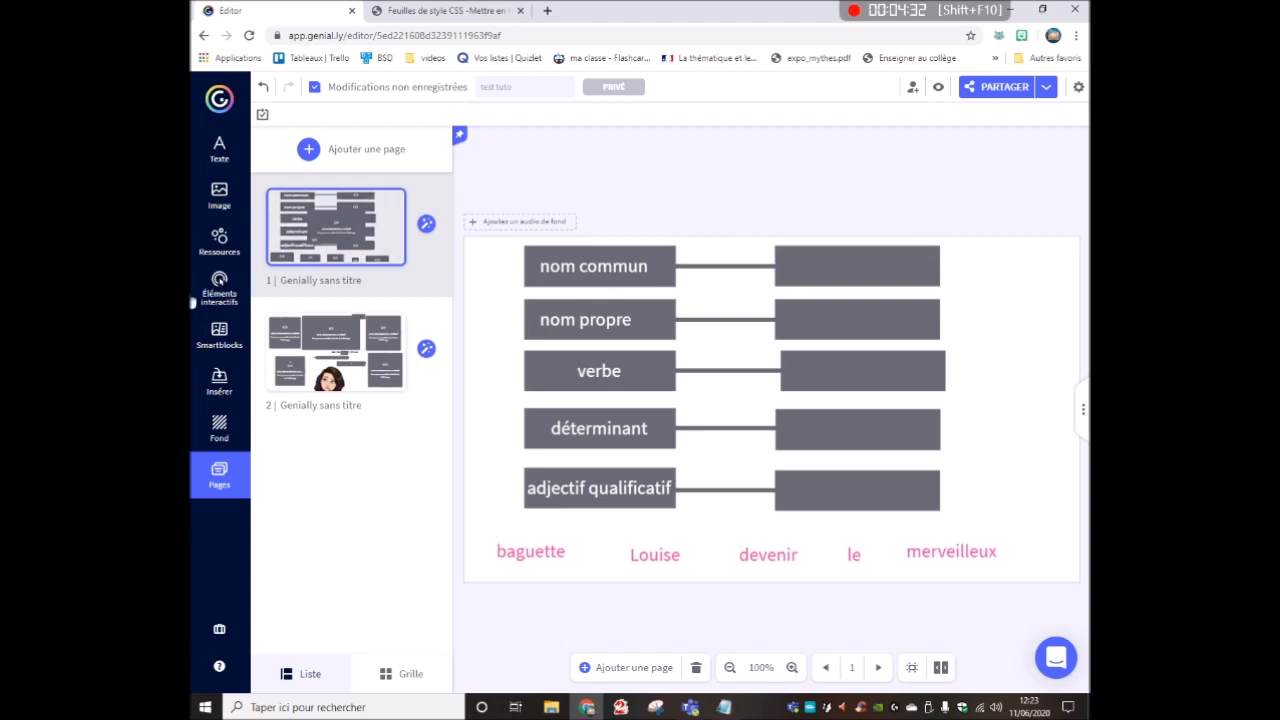
- Replace the embed code with the copied RESET script and insert it at the upper-right corner of page 1
left_click(203, 396)
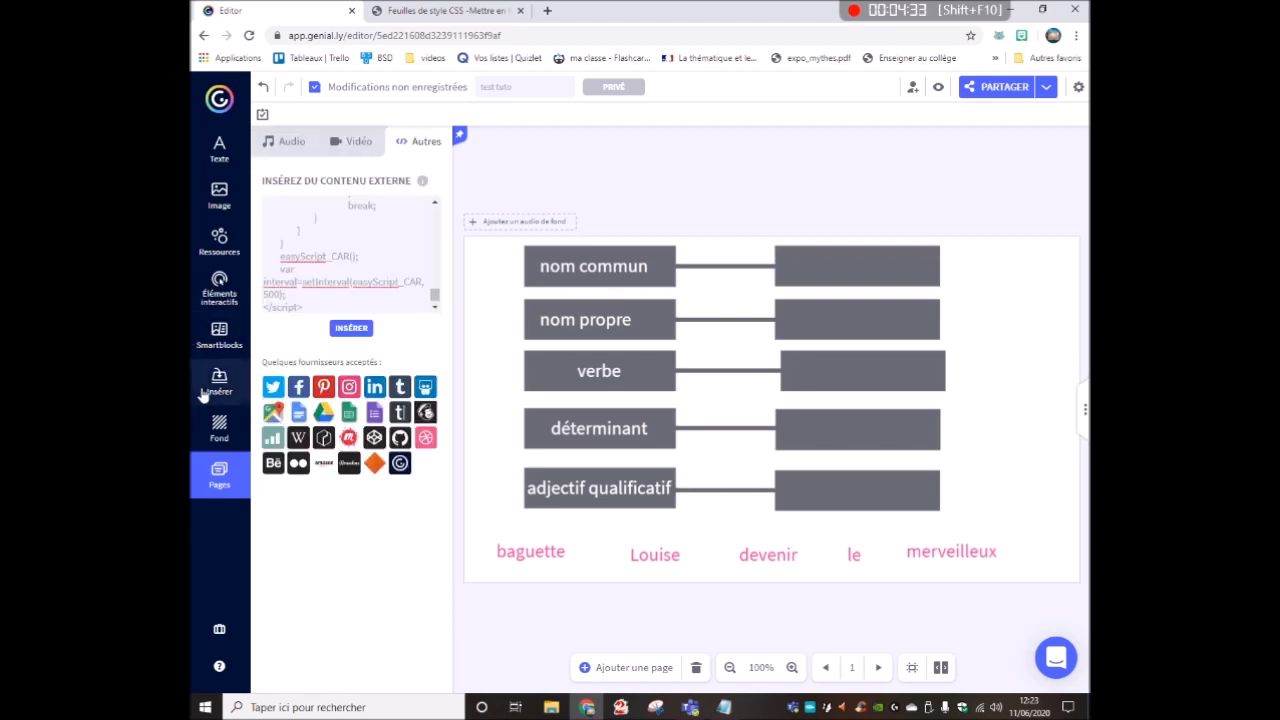
left_click(313, 280)
key("ctrl+a")
left_click(324, 299)
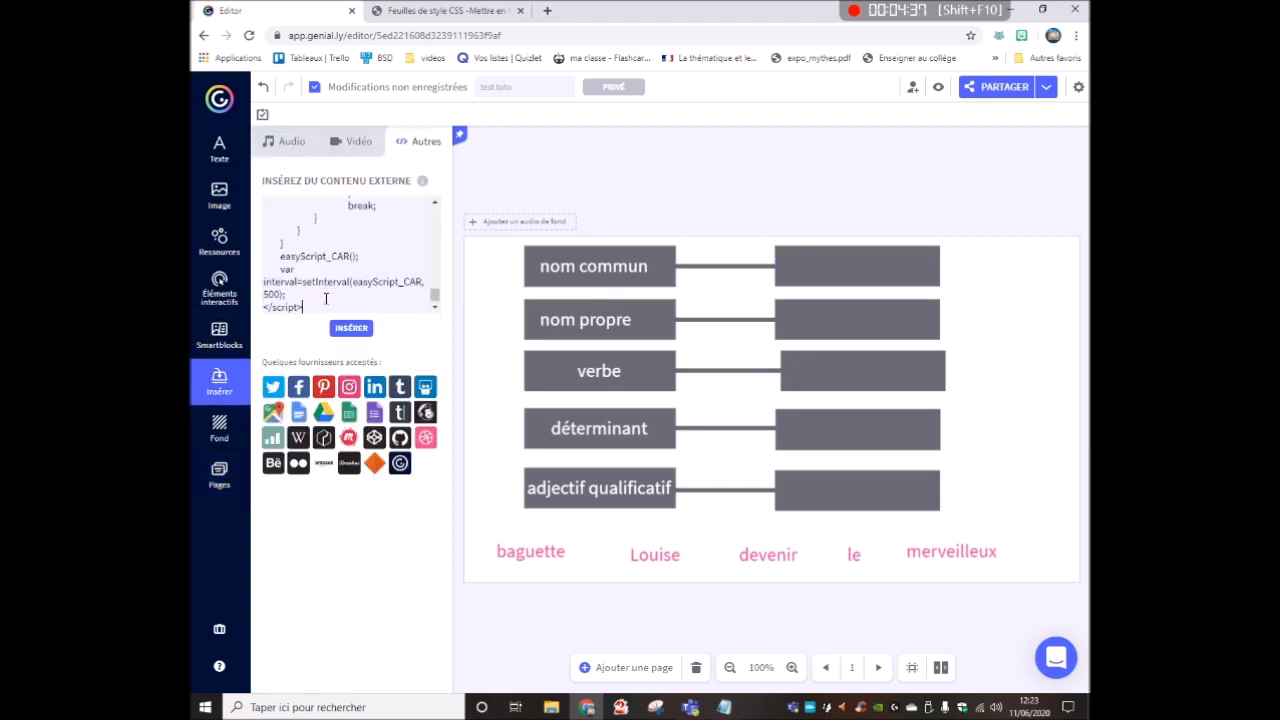
left_click(348, 329)
left_click_drag(687, 358, 1032, 251)
left_click(868, 217)
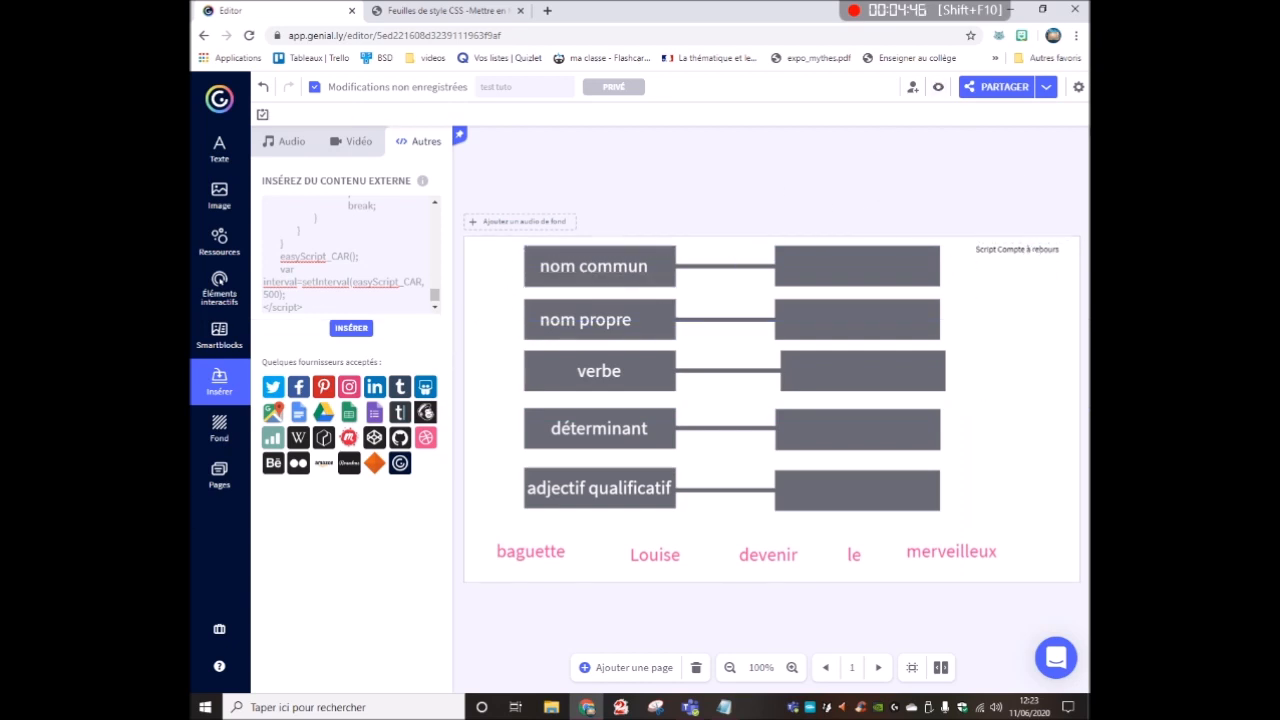
- Add a right-arrow button near the right edge of page 1 and make it go to page 2
left_click(219, 288)
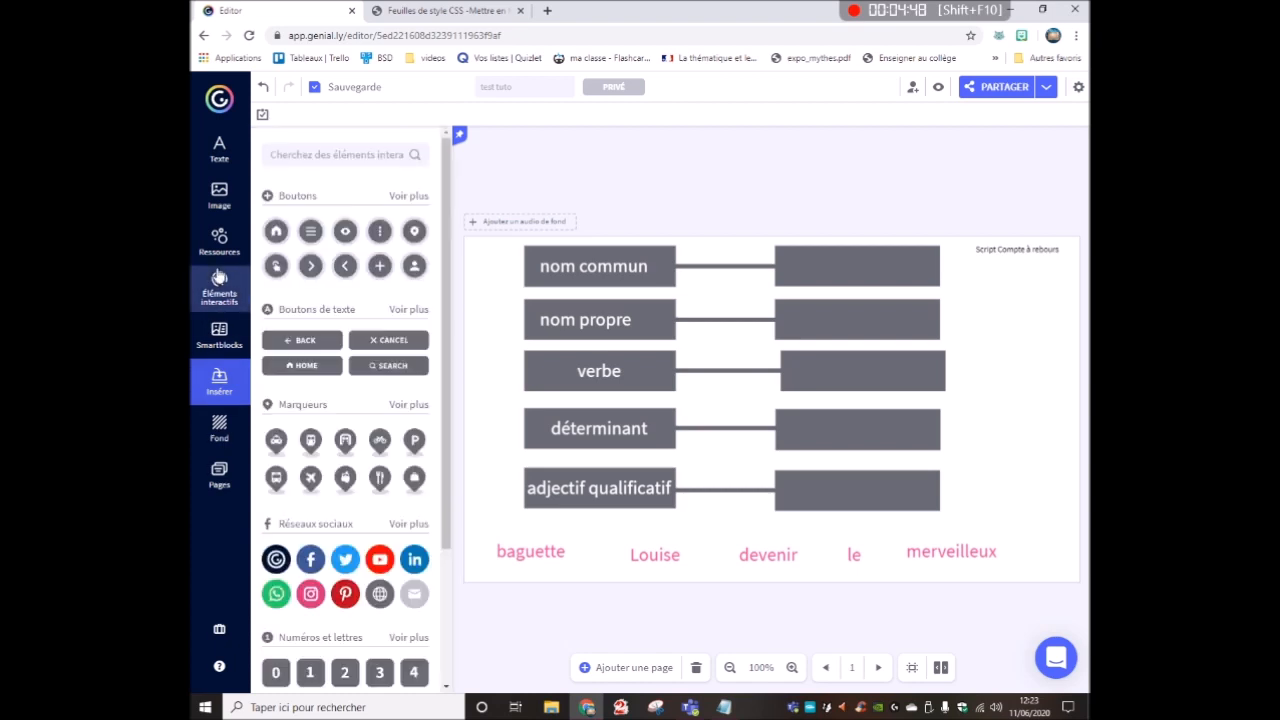
left_click(349, 266)
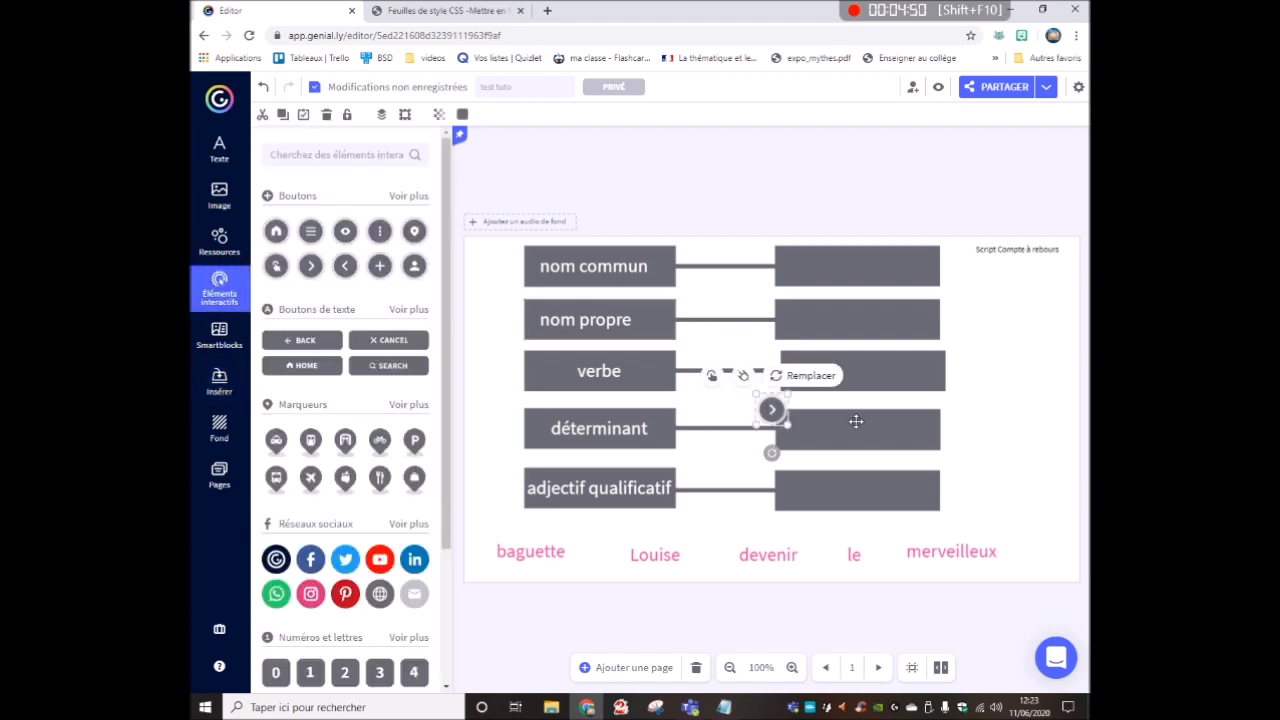
left_click_drag(769, 410, 1043, 394)
left_click(989, 362)
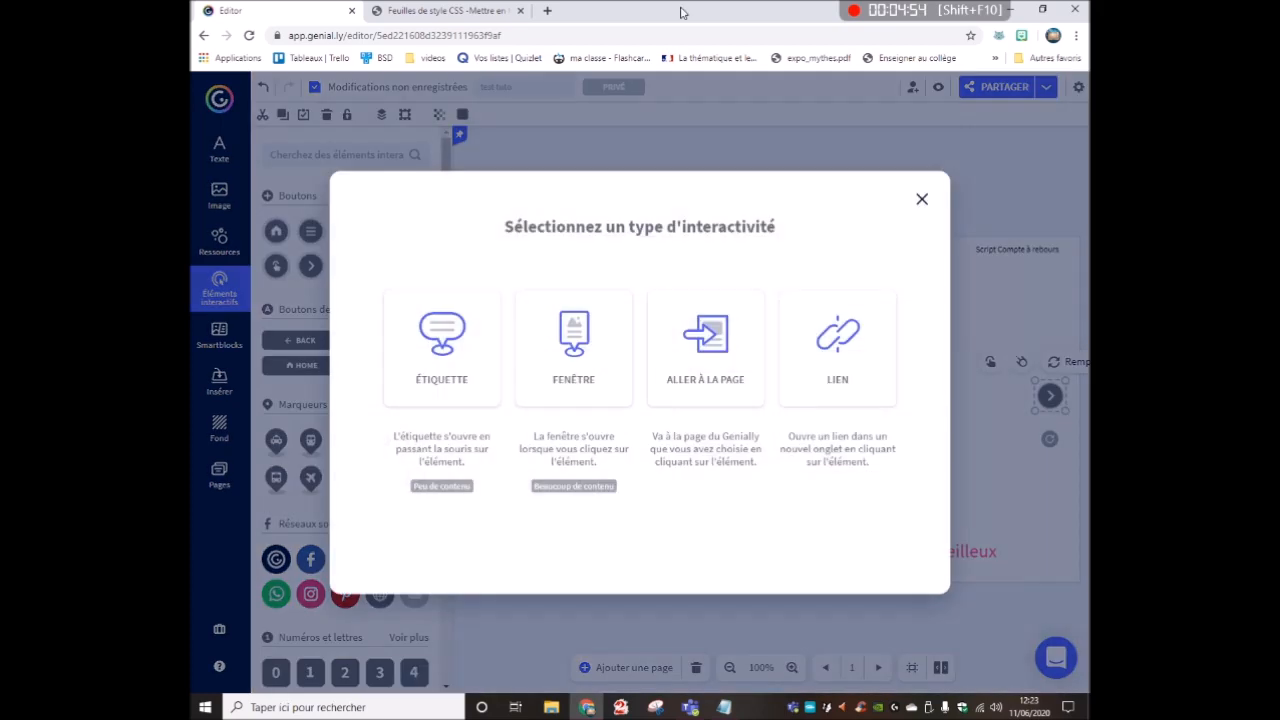
left_click(735, 350)
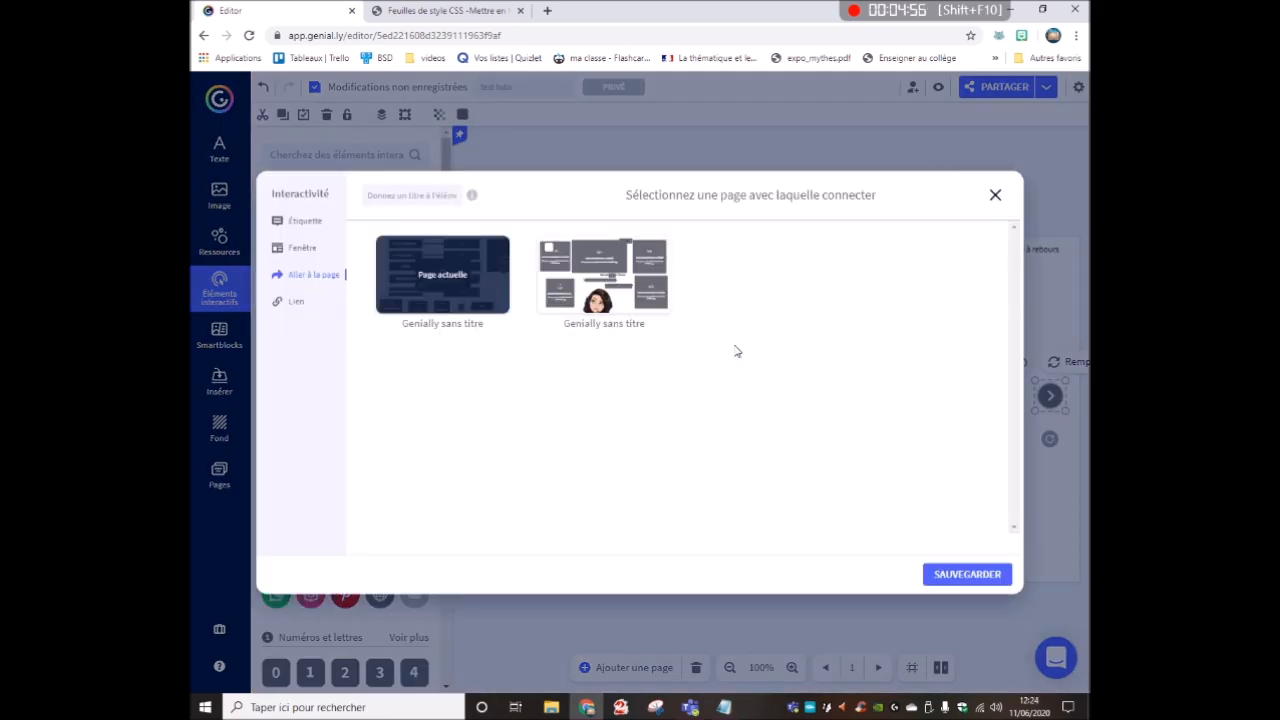
left_click(966, 576)
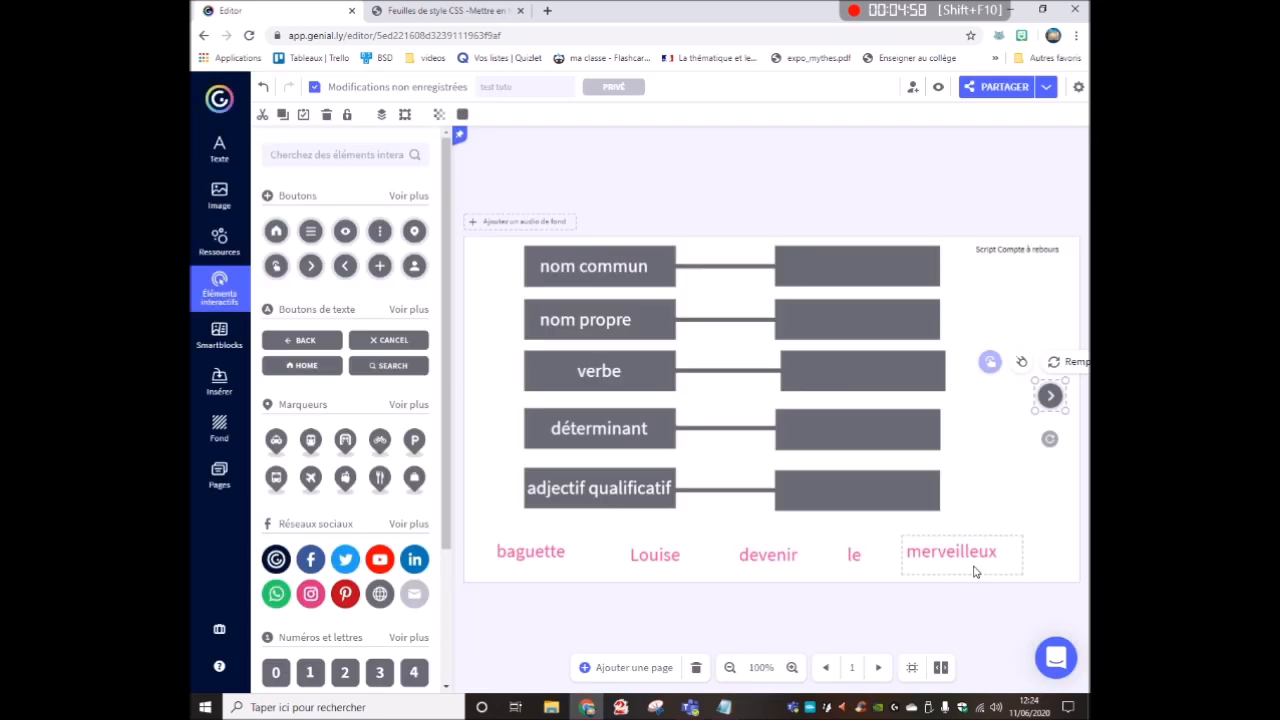
- Check the navigation settings, then preview the genially and follow the arrow button to page 2 to test the RESET countdown
left_click(910, 668)
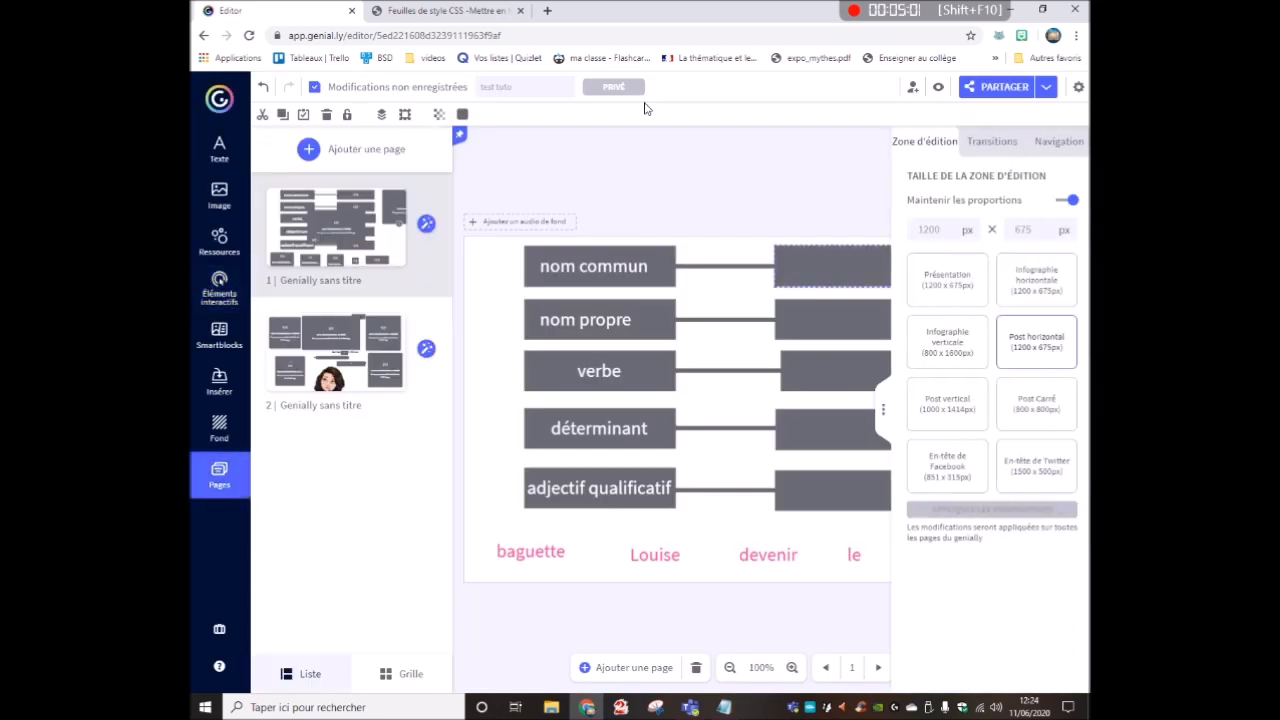
left_click(1041, 145)
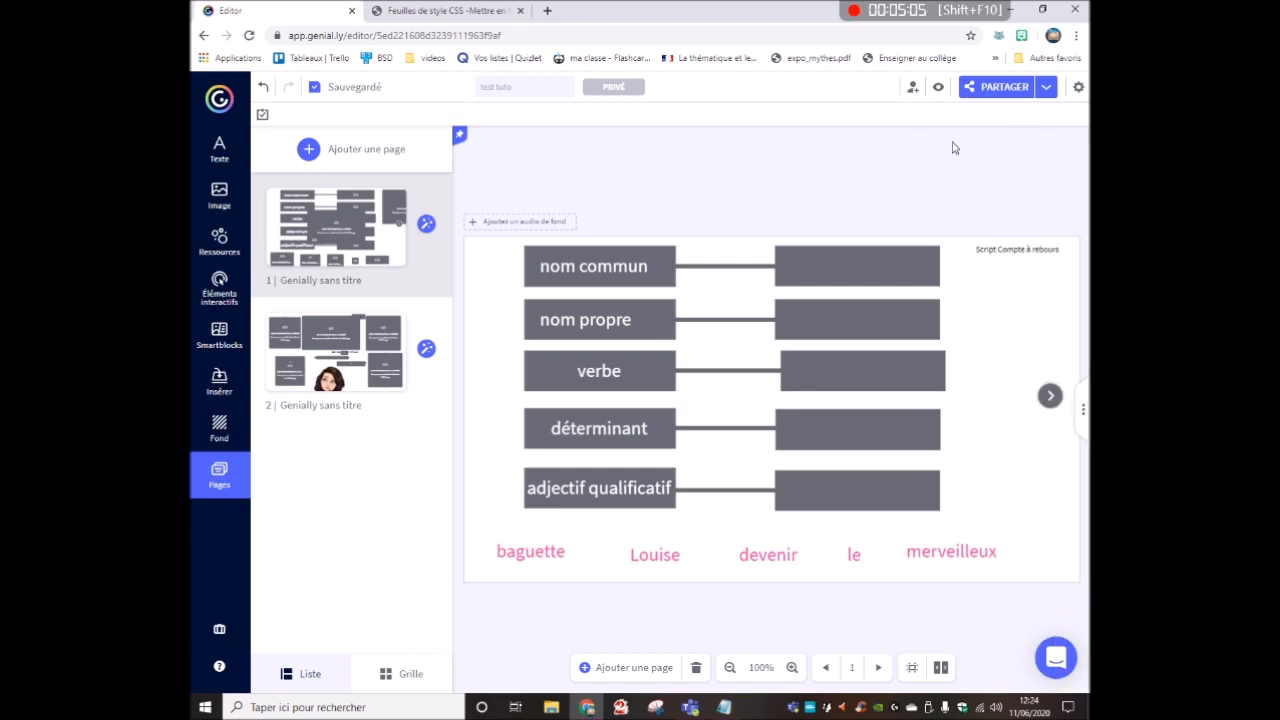
left_click(938, 87)
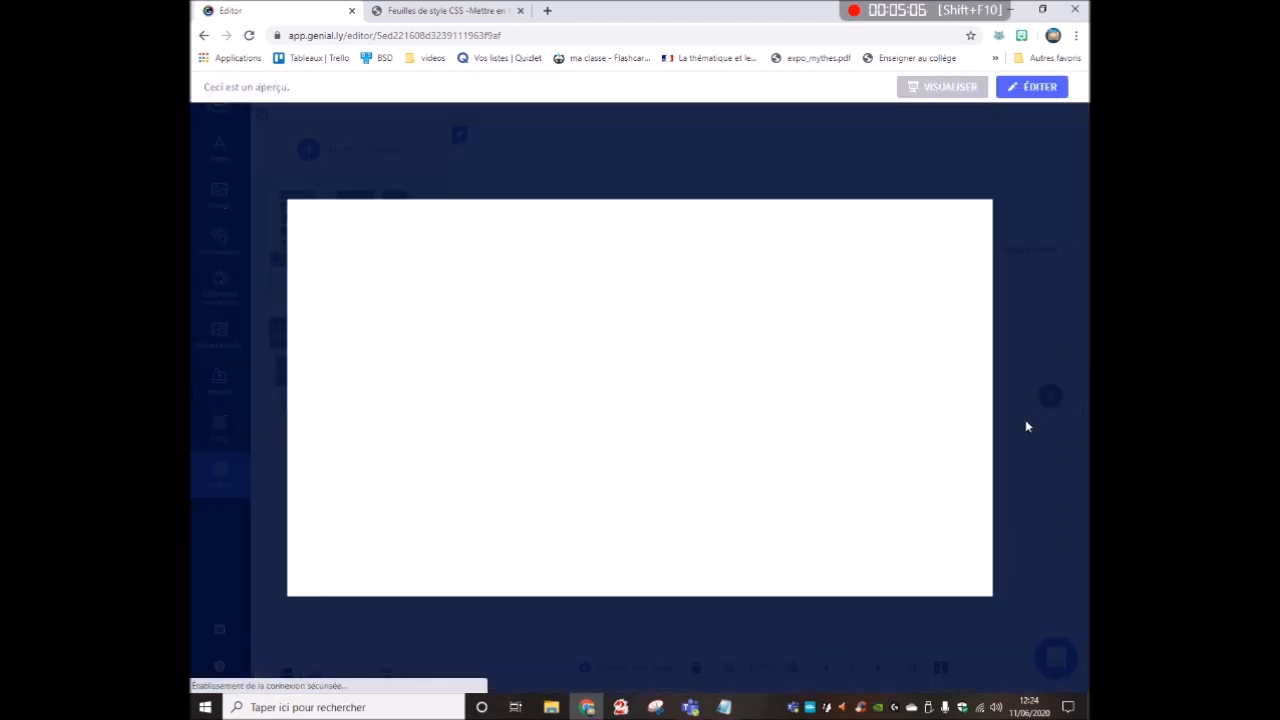
left_click(958, 381)
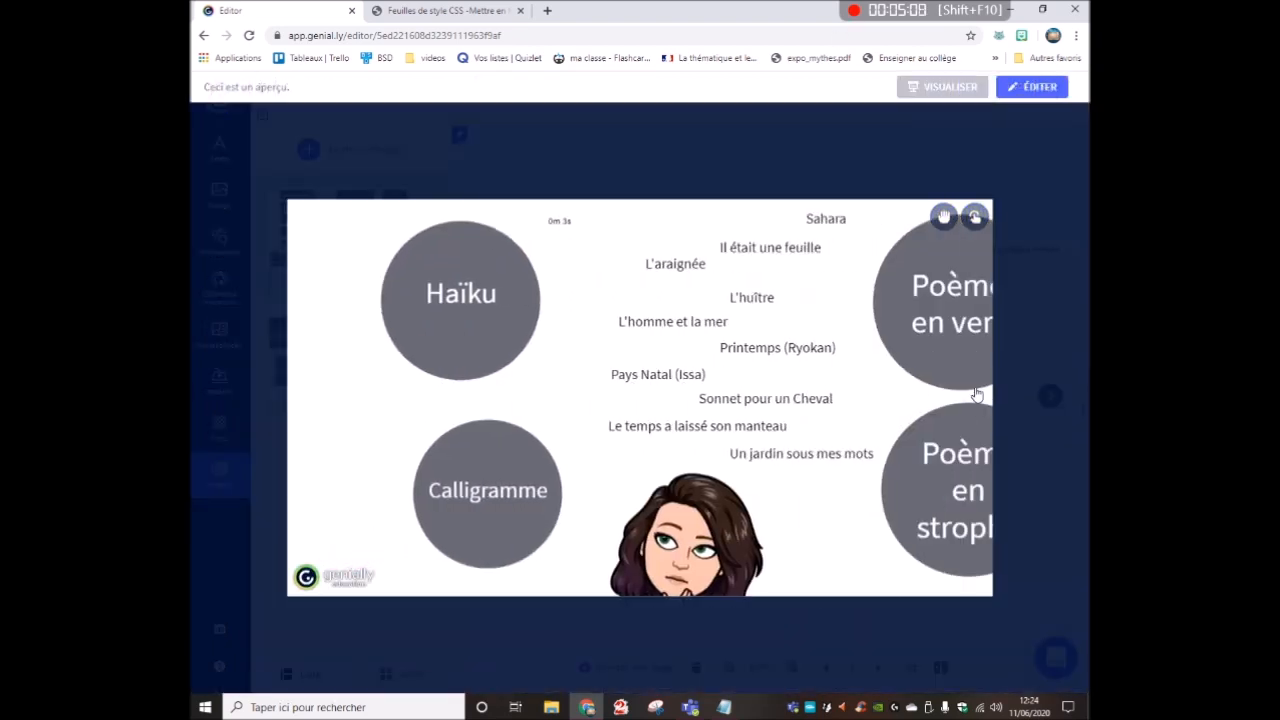
left_click(1051, 395)
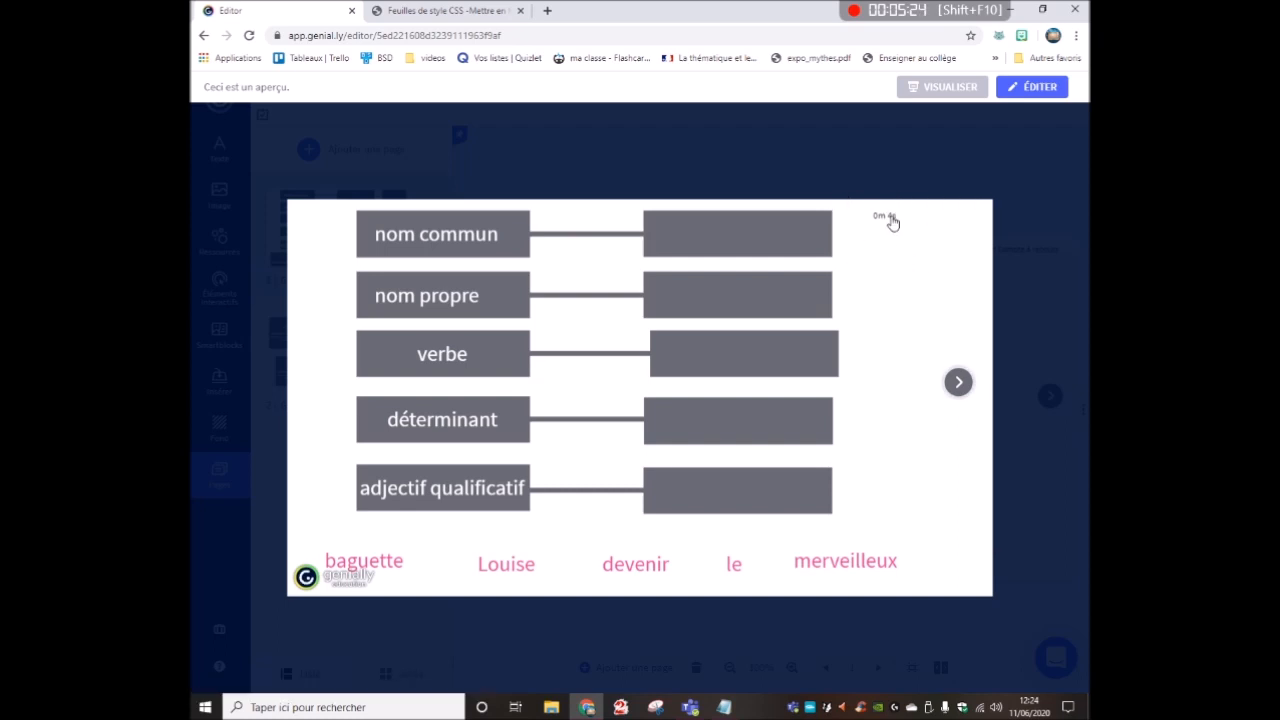
left_click(1036, 210)
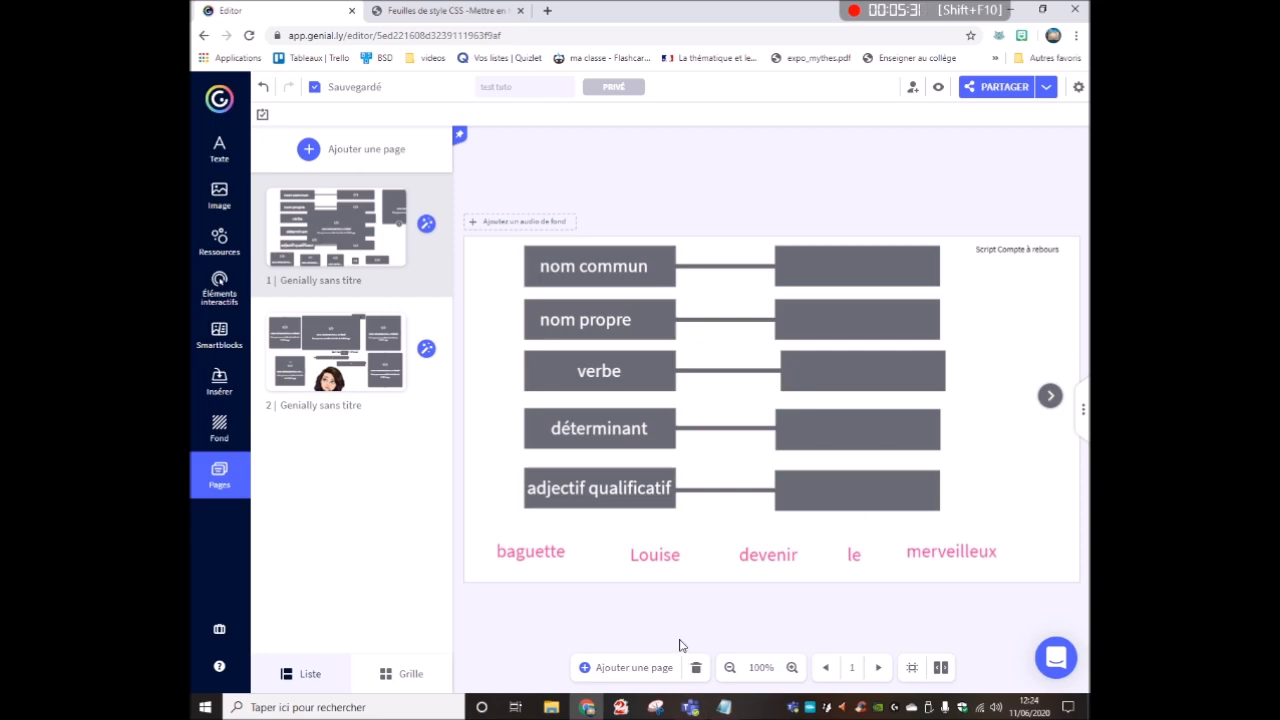
- Back in Notepad, change the sAction variable to "LINK", keep the Google URL in sLink and copy the entire script
left_click(722, 707)
left_click_drag(1085, 542, 1075, 146)
left_click(518, 268)
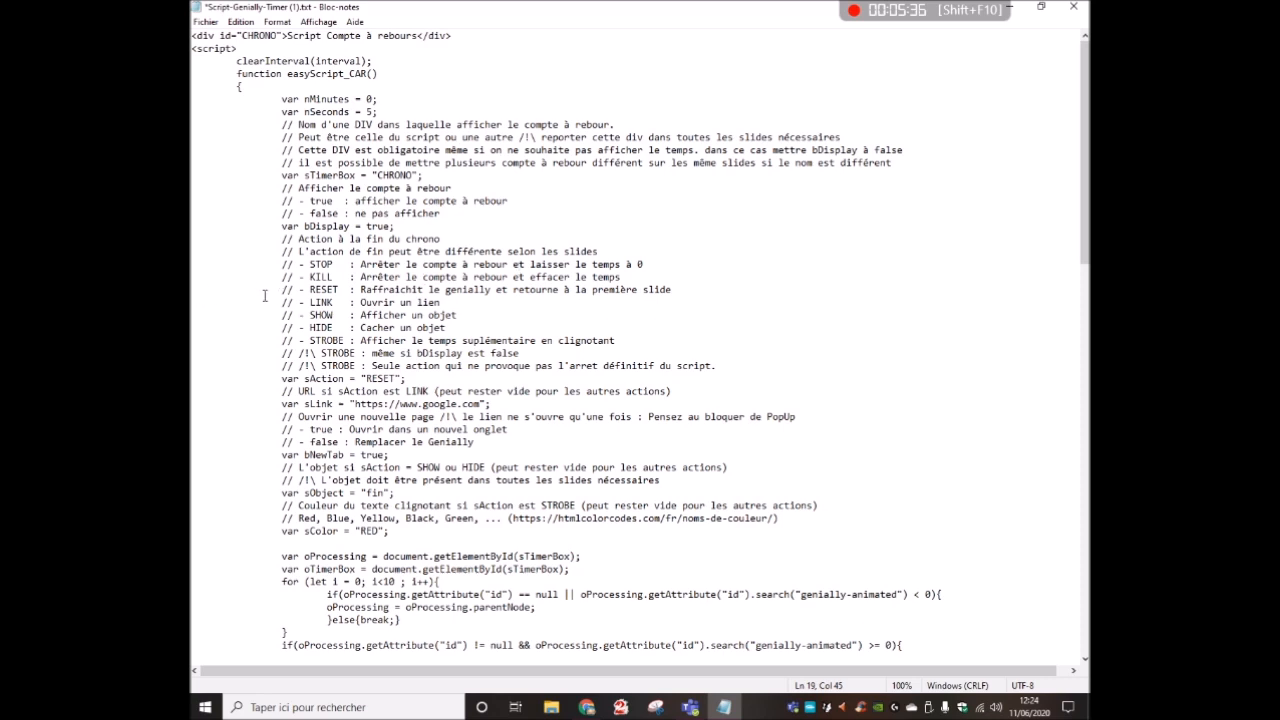
left_click_drag(311, 302, 327, 303)
left_click_drag(366, 378, 400, 379)
type("LINK")
left_click_drag(310, 404, 456, 395)
left_click(456, 395)
key("ctrl+a")
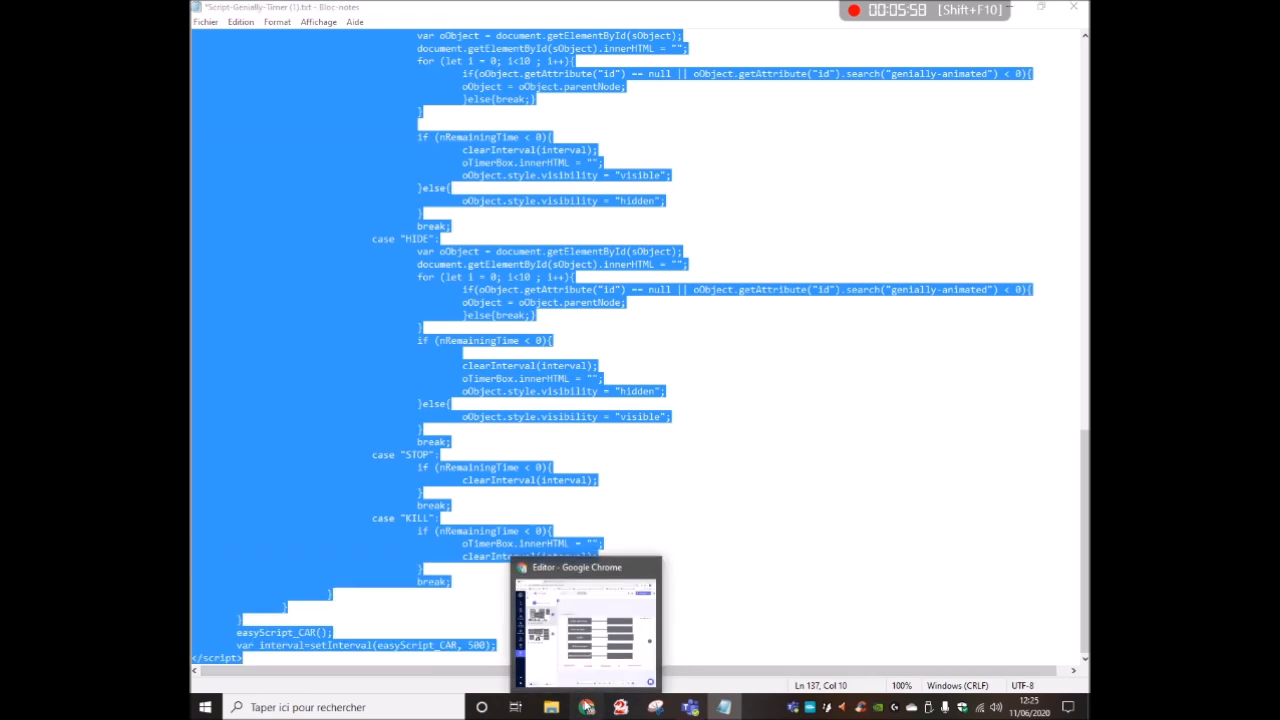
- Return to the Genially editor and delete the countdown script elements from page 1 and page 2
left_click(587, 707)
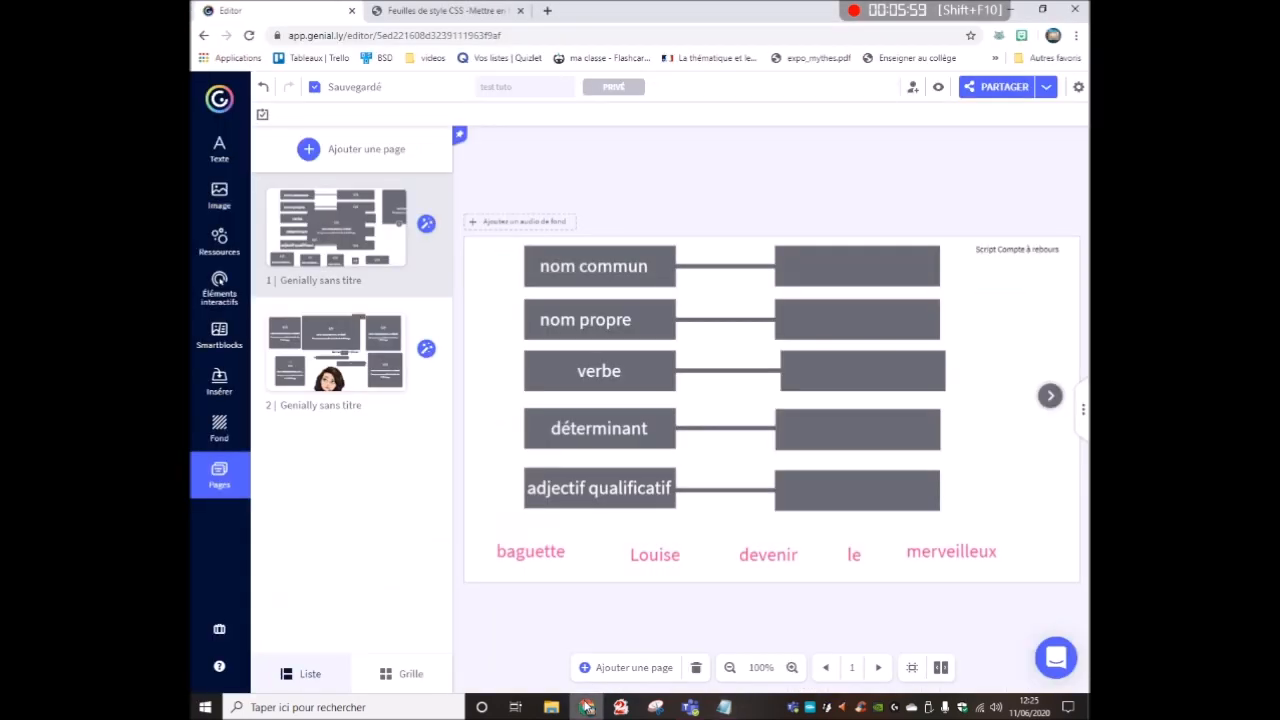
left_click(1055, 245)
left_click(335, 350)
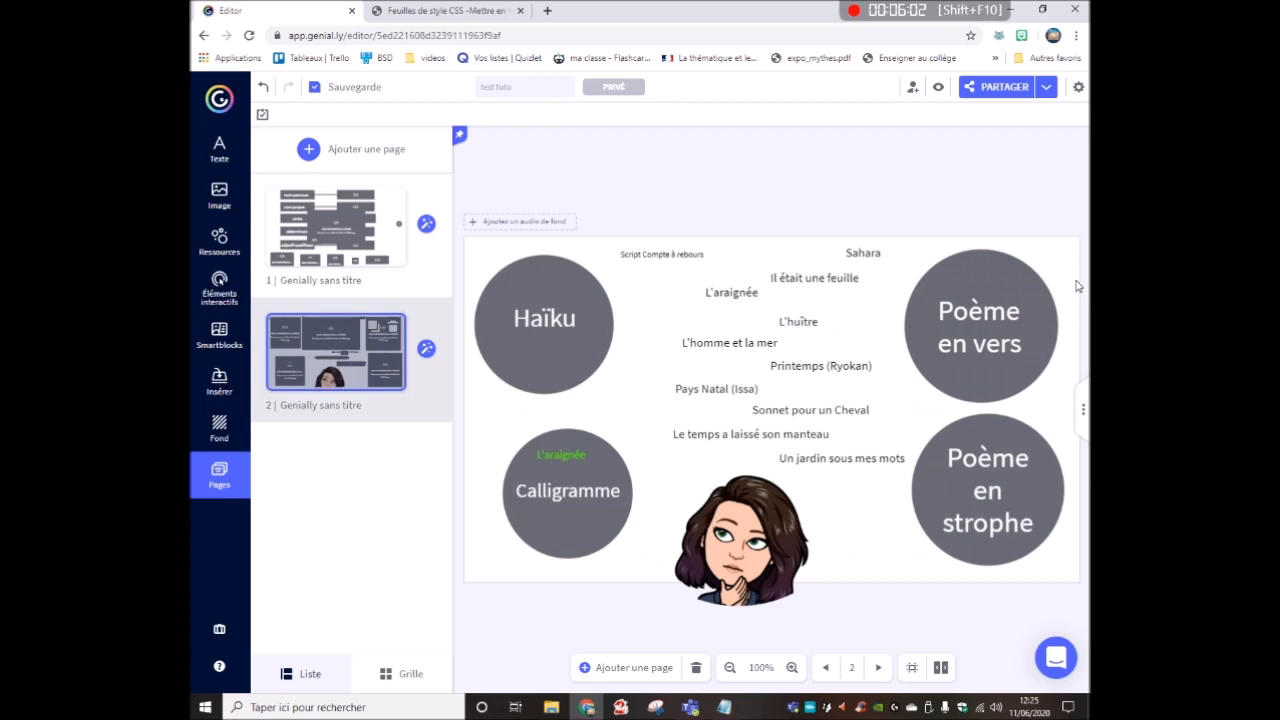
left_click(642, 258)
key("Delete")
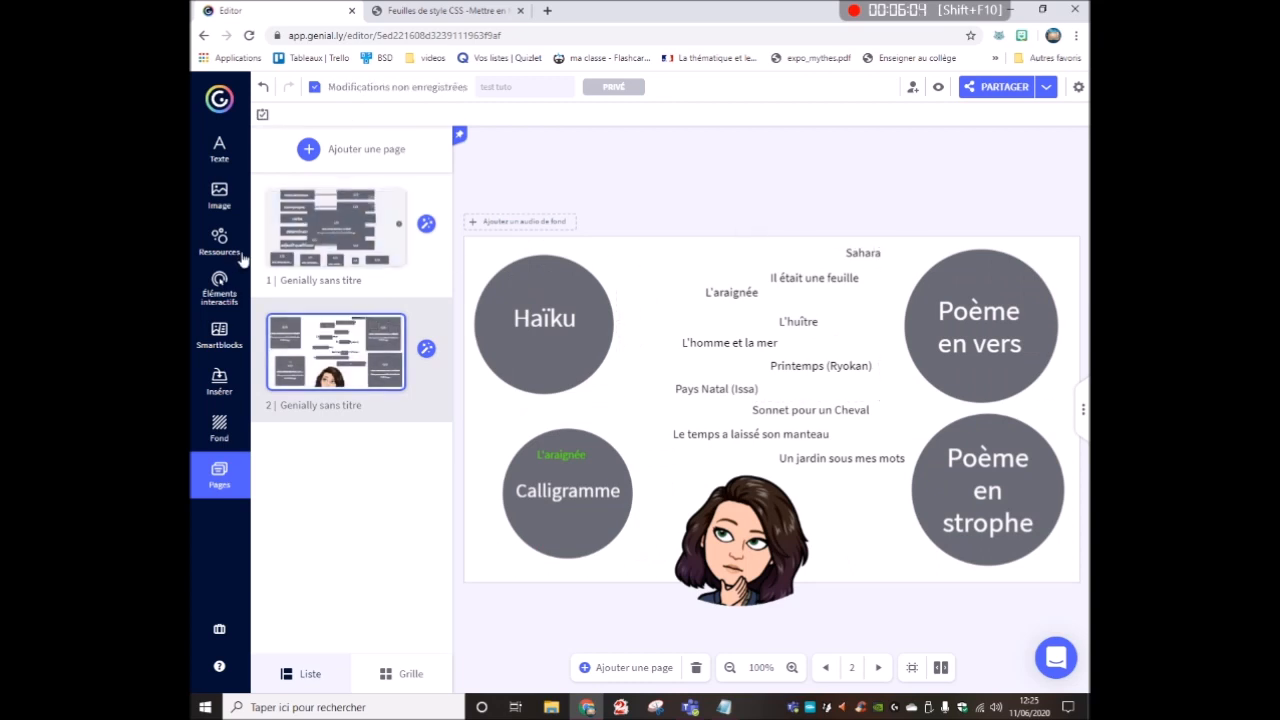
- Insert the copied LINK countdown script on page 1 as external content and place it in the page's upper-right corner
left_click(270, 245)
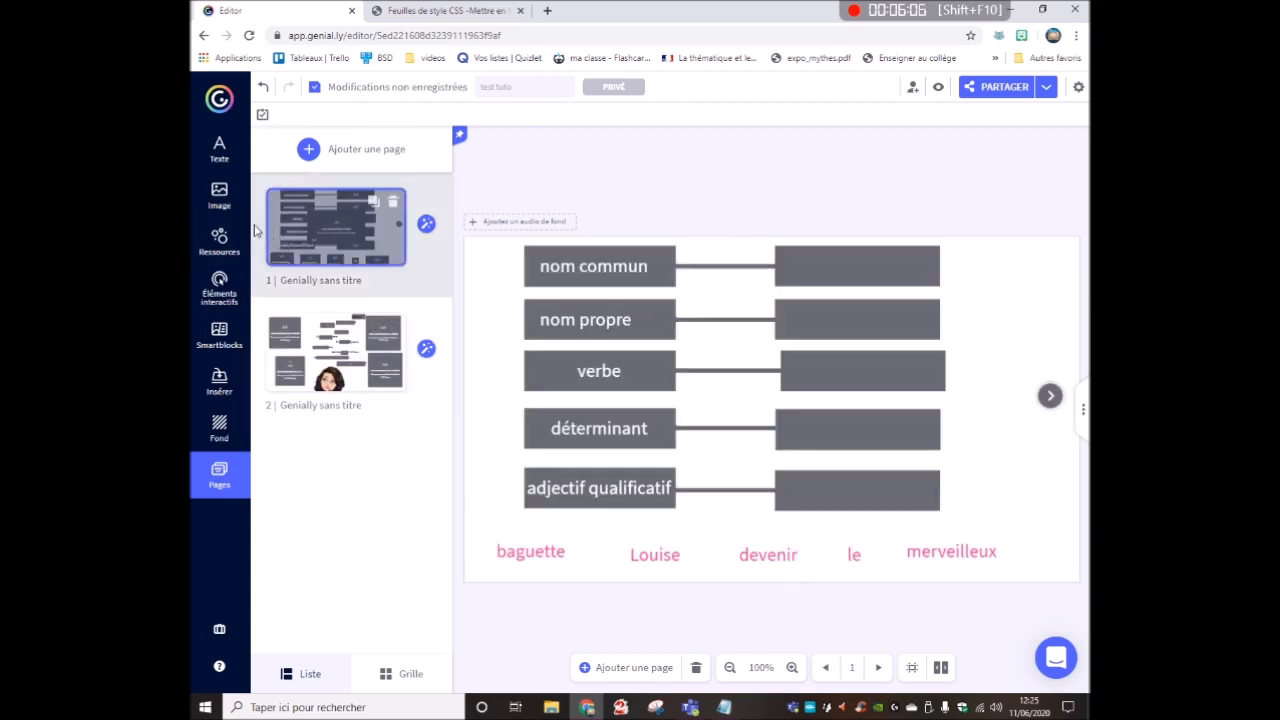
left_click(220, 384)
key("ctrl+a")
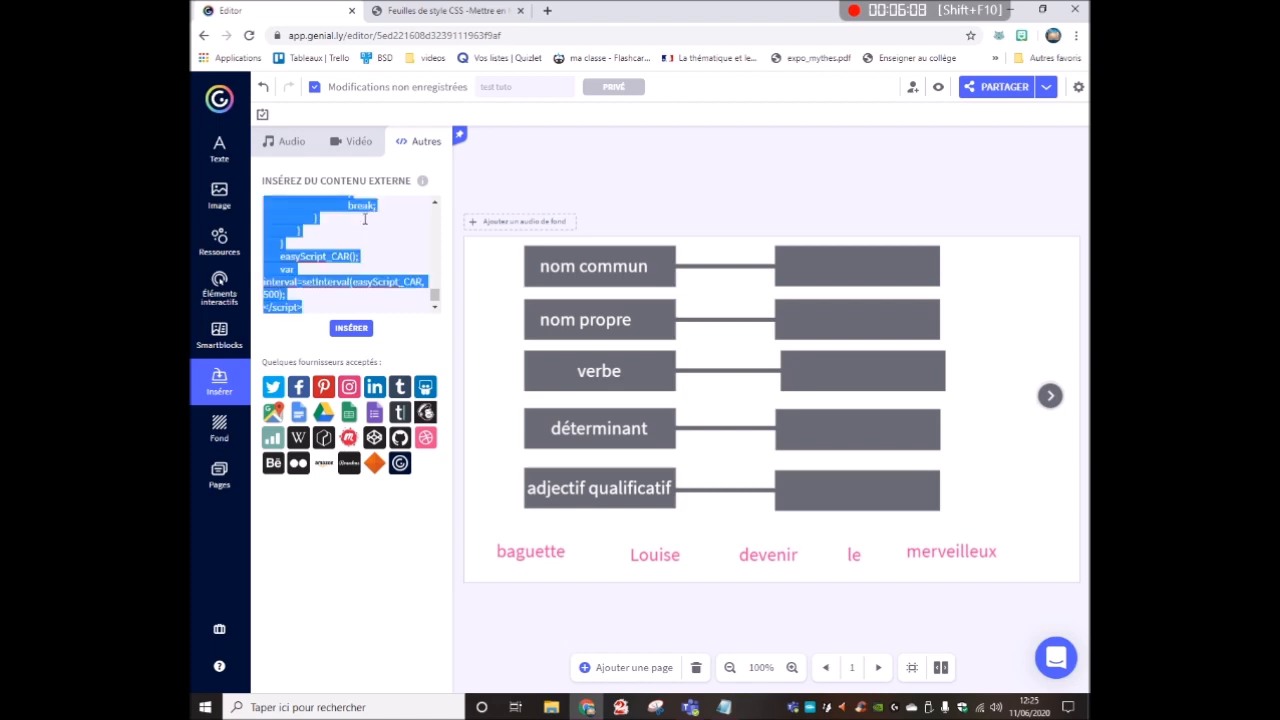
left_click(375, 250)
left_click(351, 328)
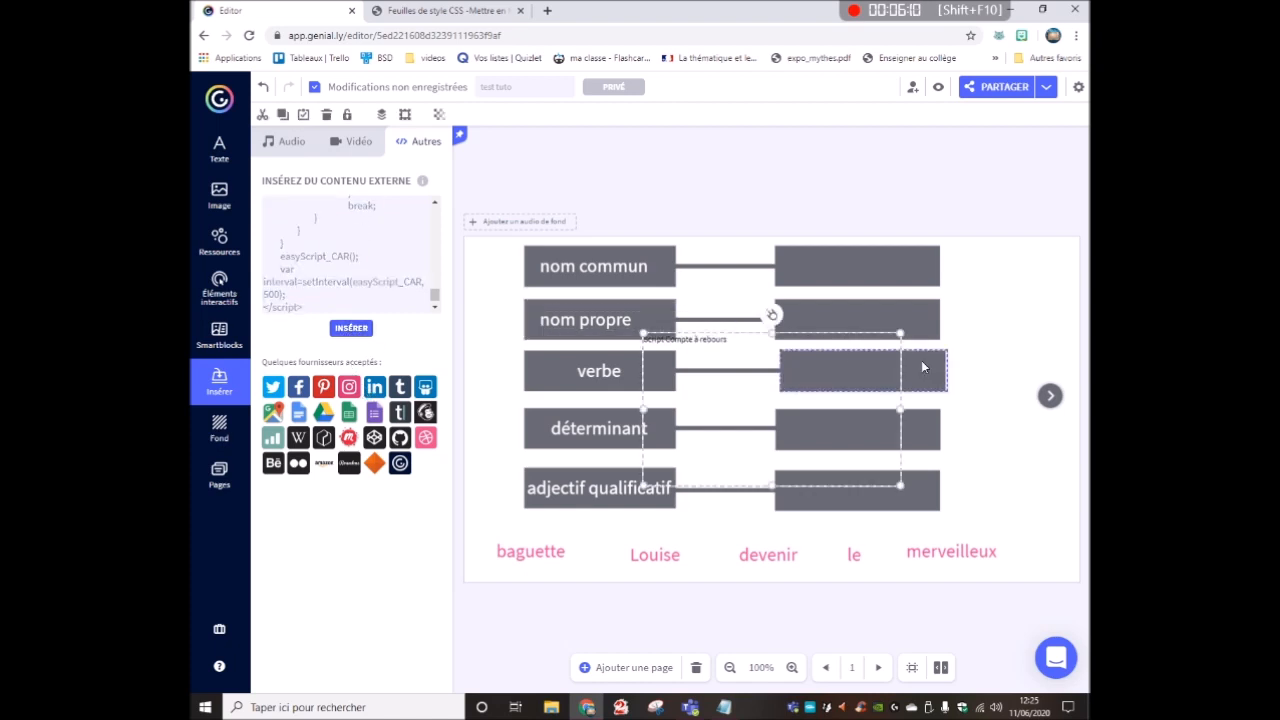
left_click_drag(708, 340, 1036, 252)
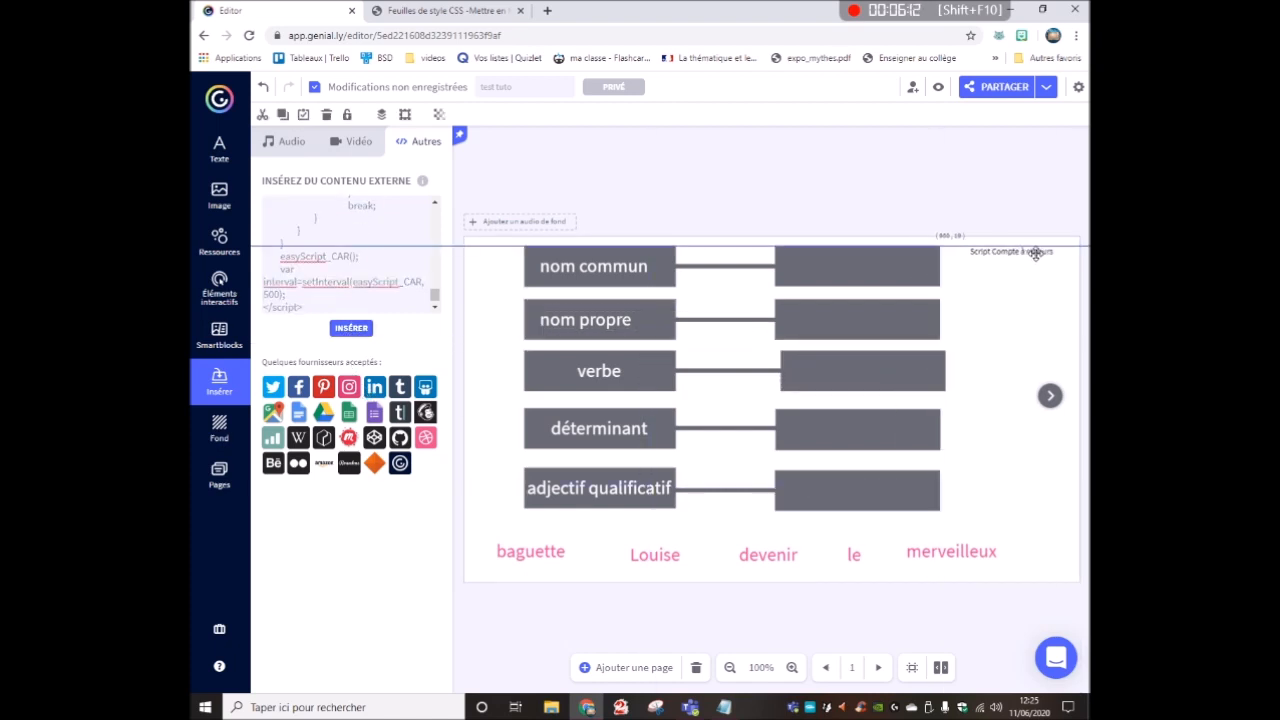
left_click(936, 88)
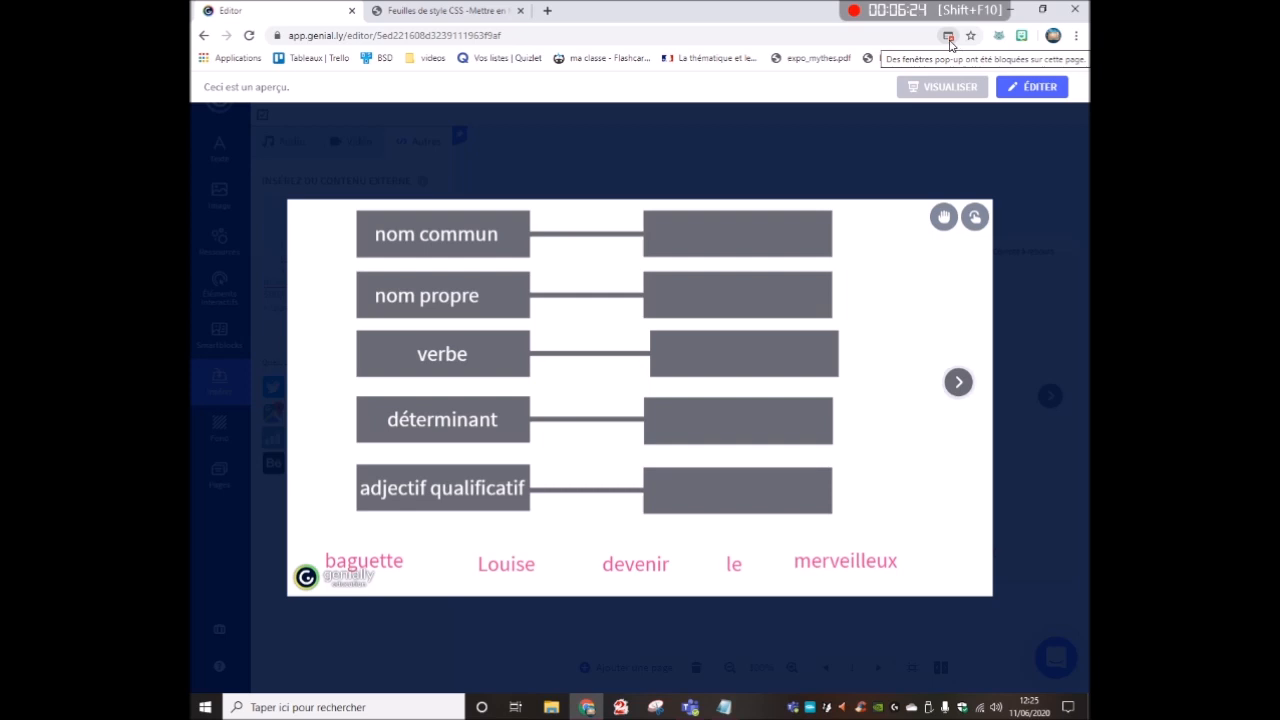
left_click(950, 43)
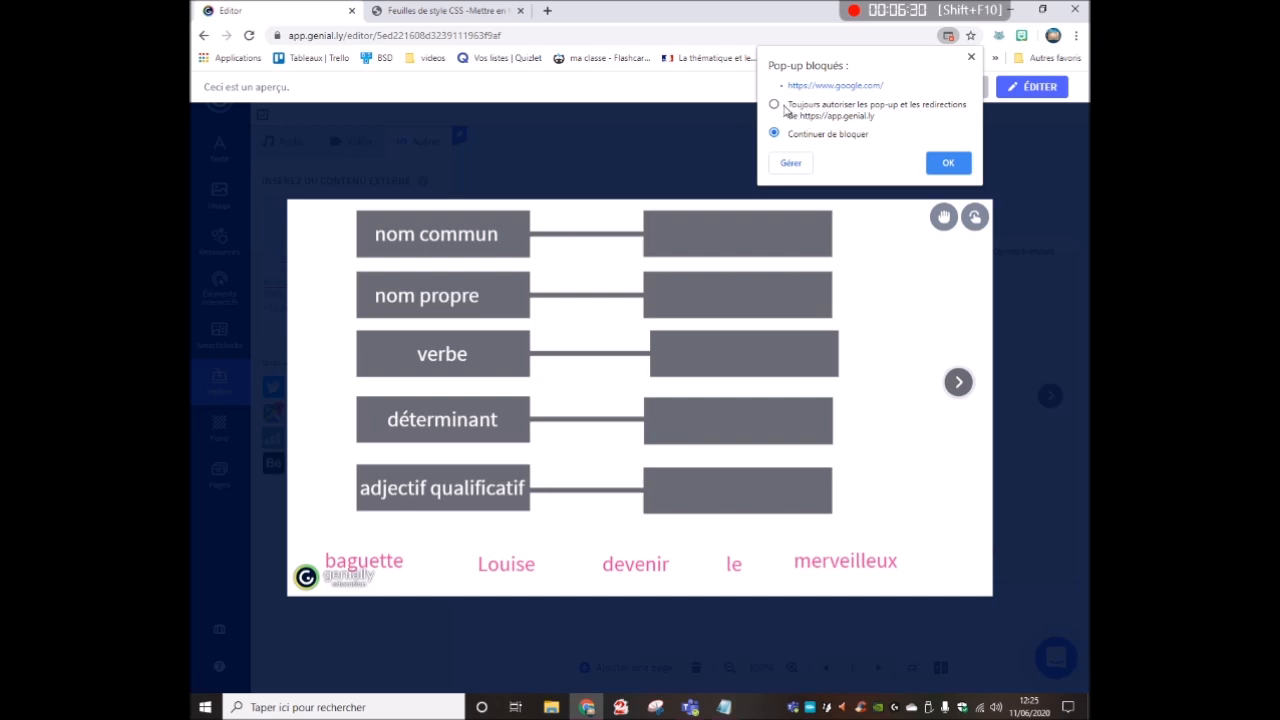
left_click(797, 106)
left_click(947, 163)
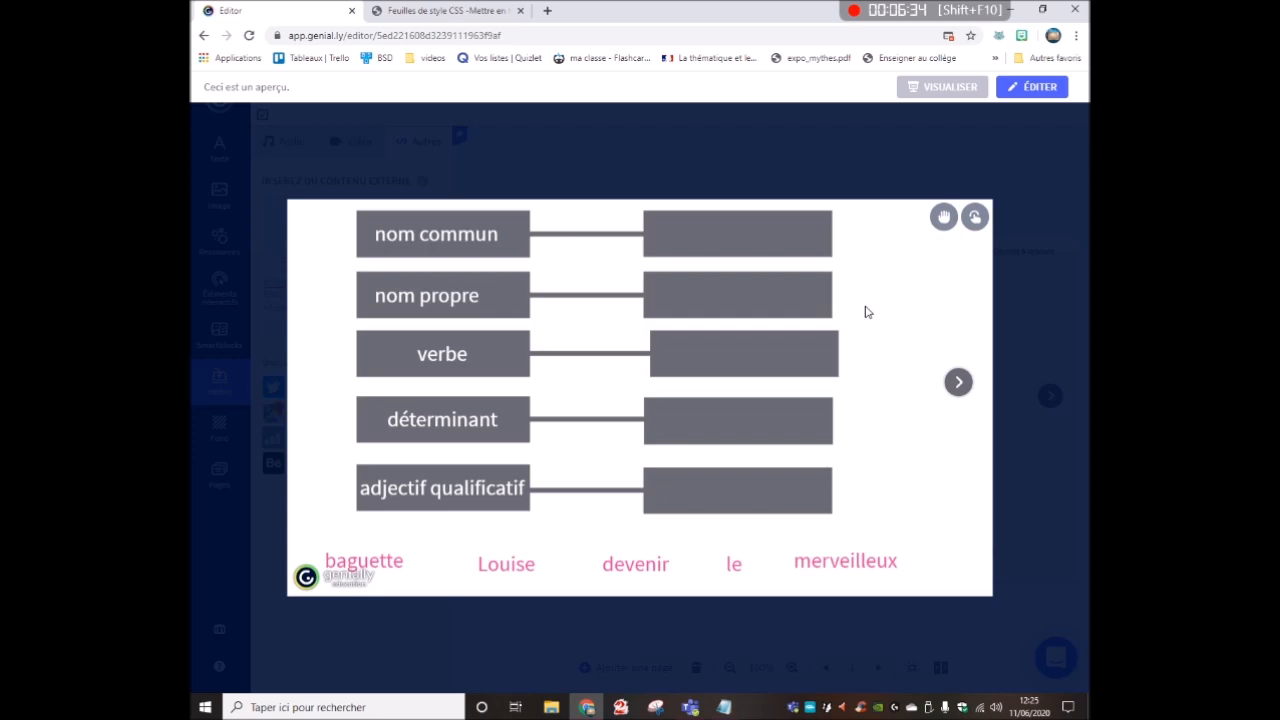
- Close and restart the preview to test the LINK action, then return from the Google page to the Genially editor
left_click(1034, 229)
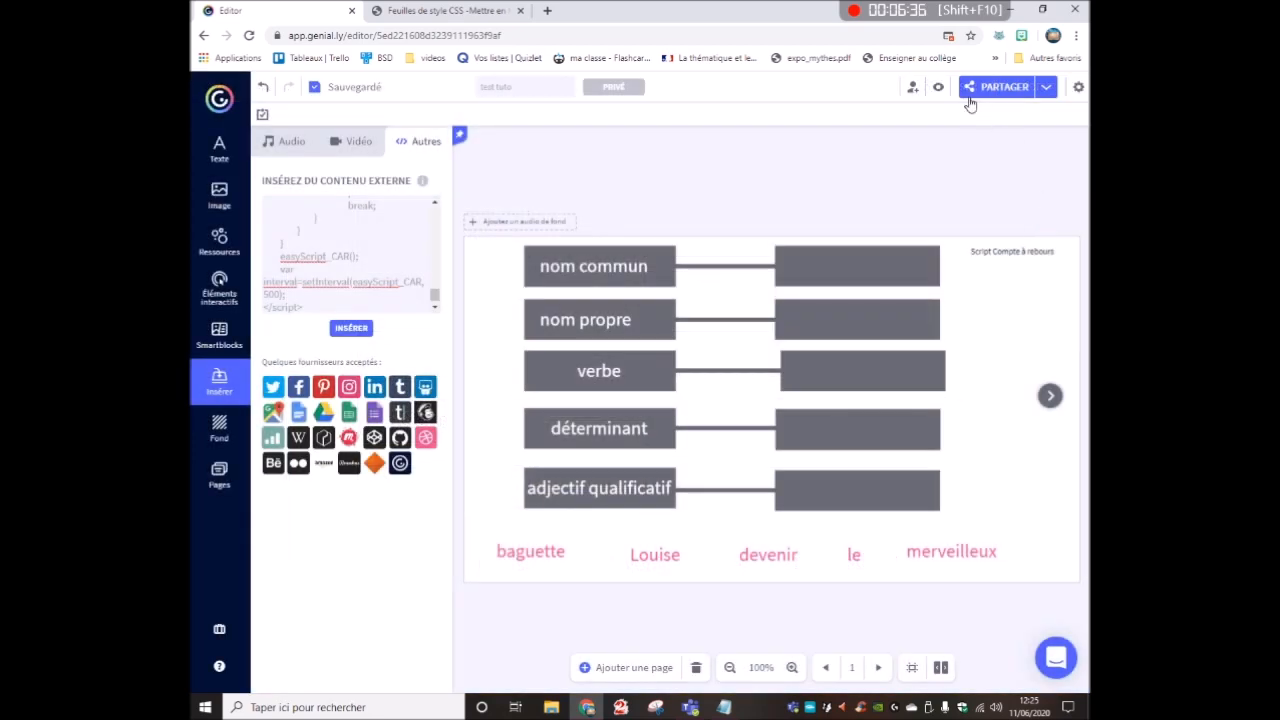
left_click(938, 87)
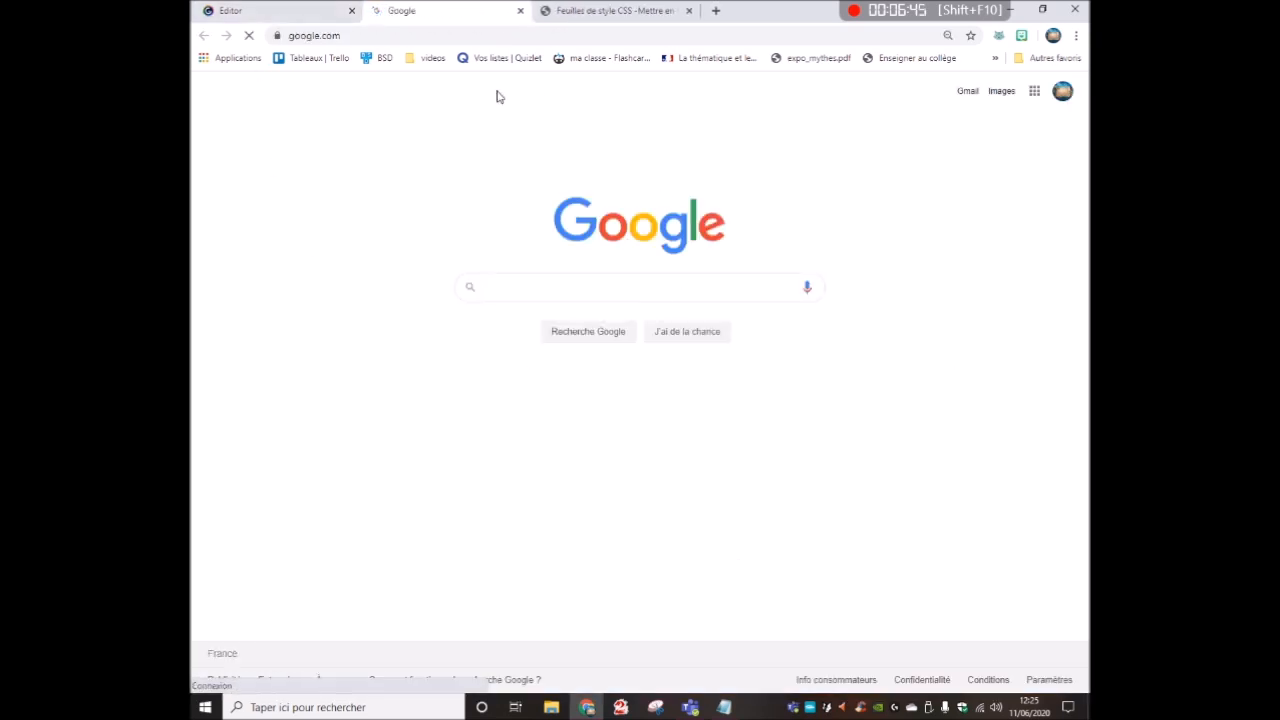
left_click(290, 11)
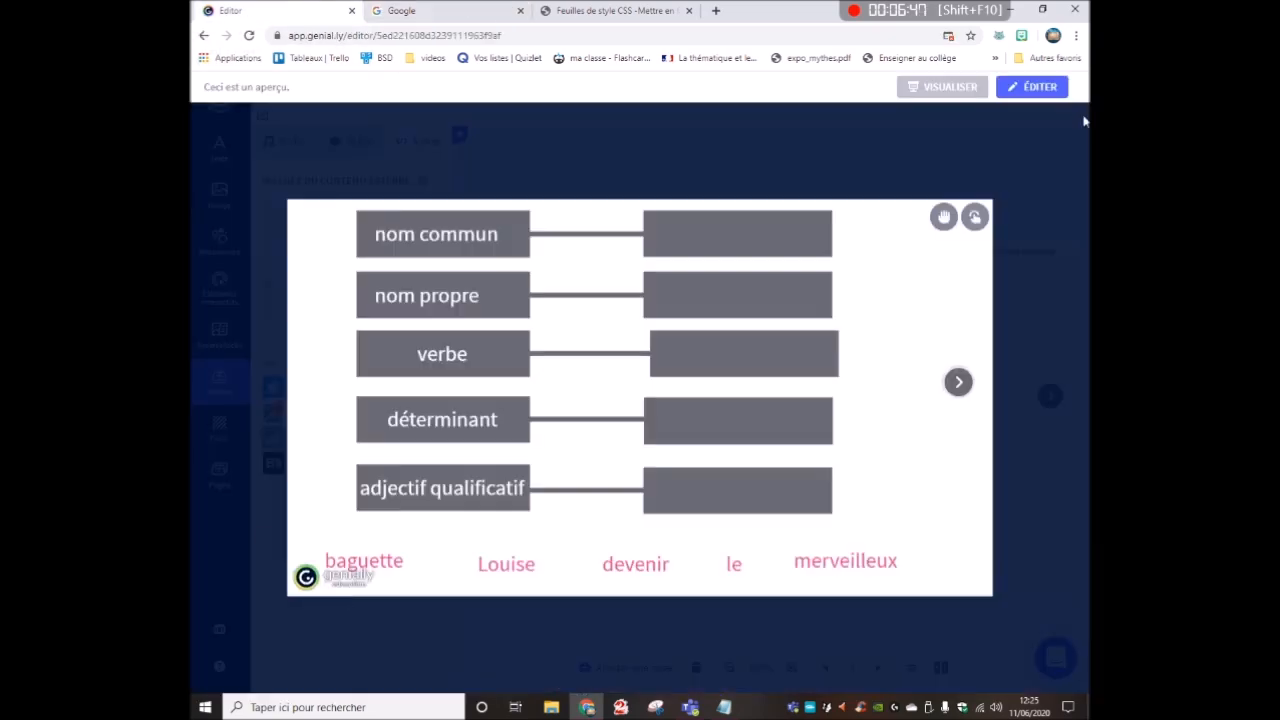
left_click(1008, 345)
- Switch to Notepad and examine the script's sAction, sLink and bNewTab settings, including the true and false options for opening the link
left_click(723, 707)
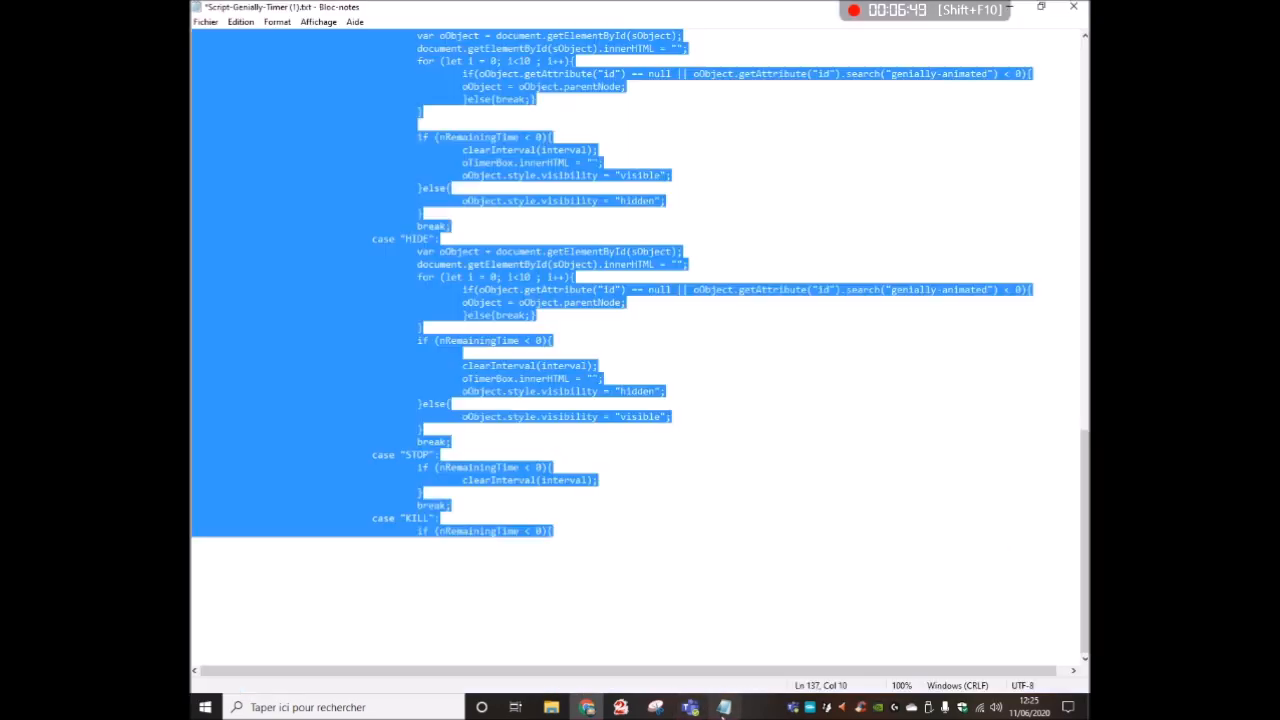
scroll(1030, 342, "up", 7)
scroll(941, 375, "up", 12)
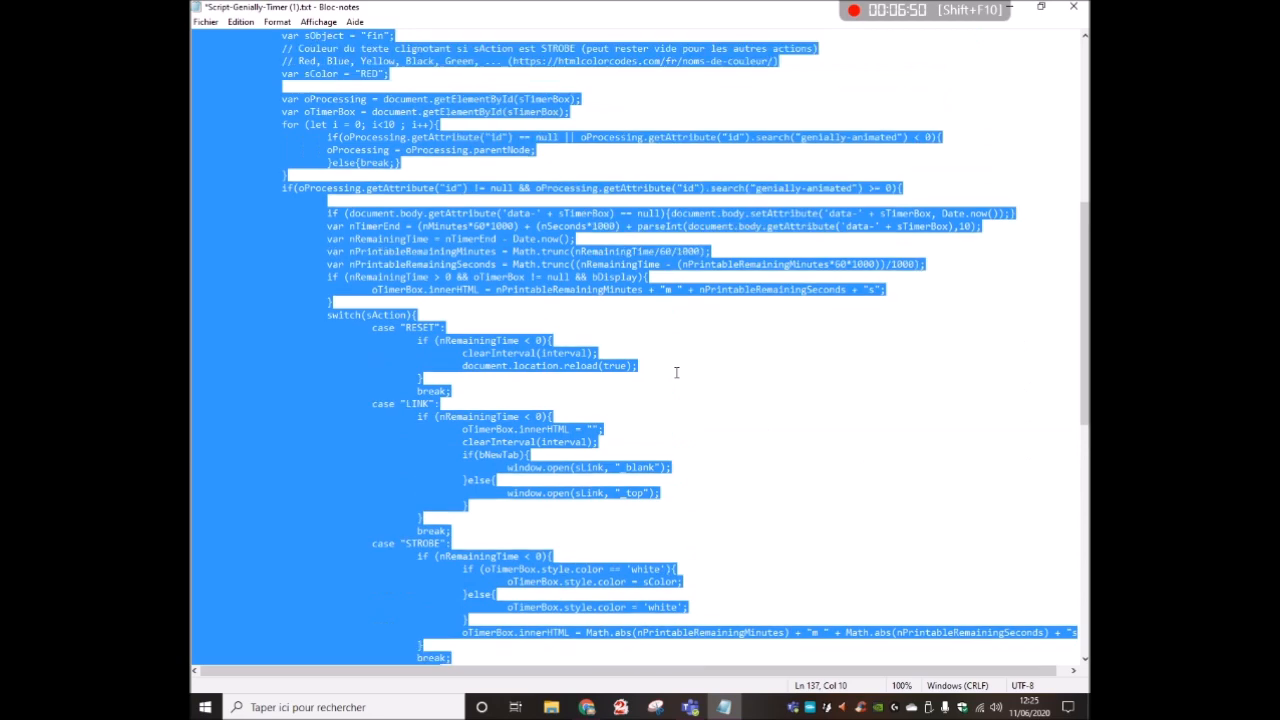
left_click(338, 162)
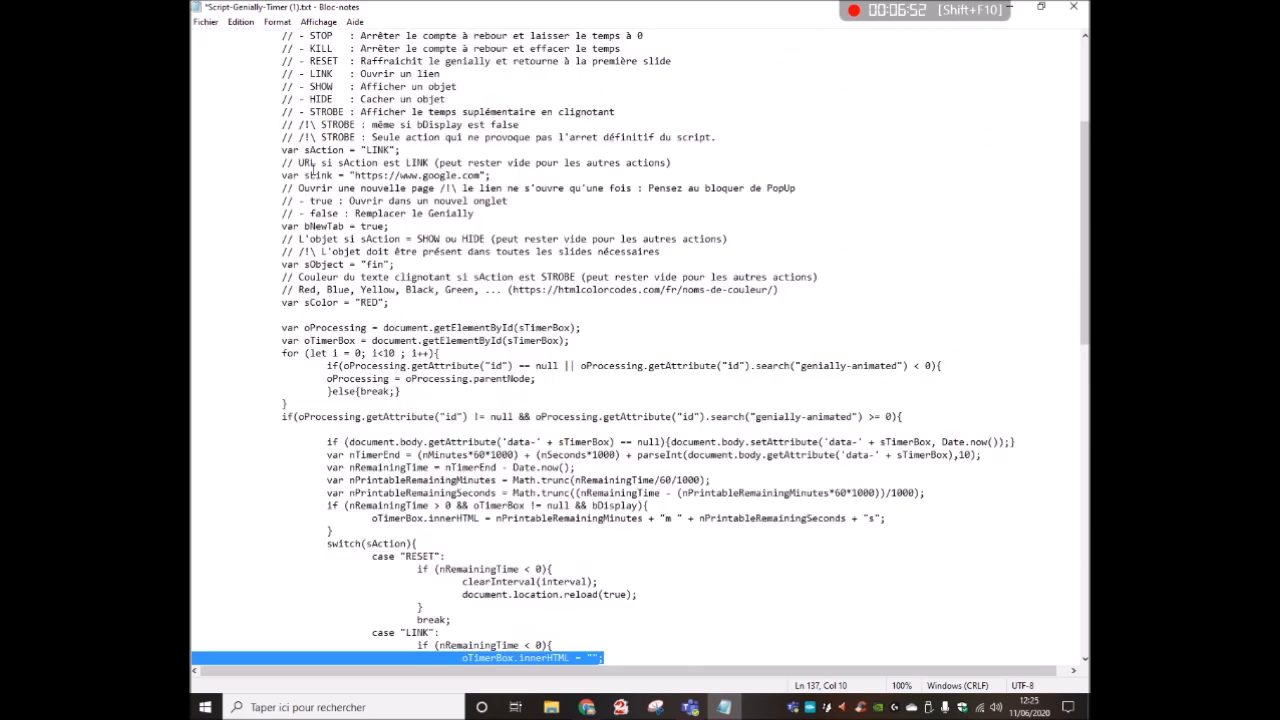
scroll(322, 184, "up", 4)
left_click_drag(305, 226, 345, 226)
left_click_drag(279, 302, 405, 302)
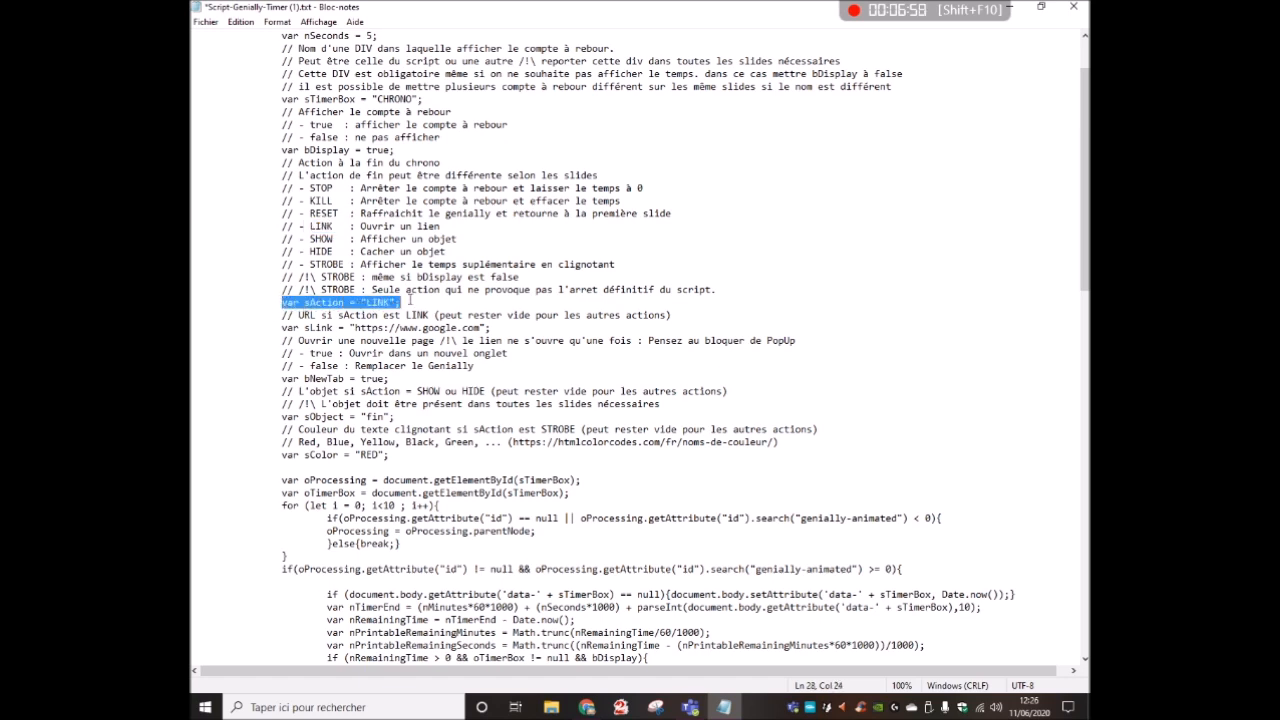
left_click(266, 302)
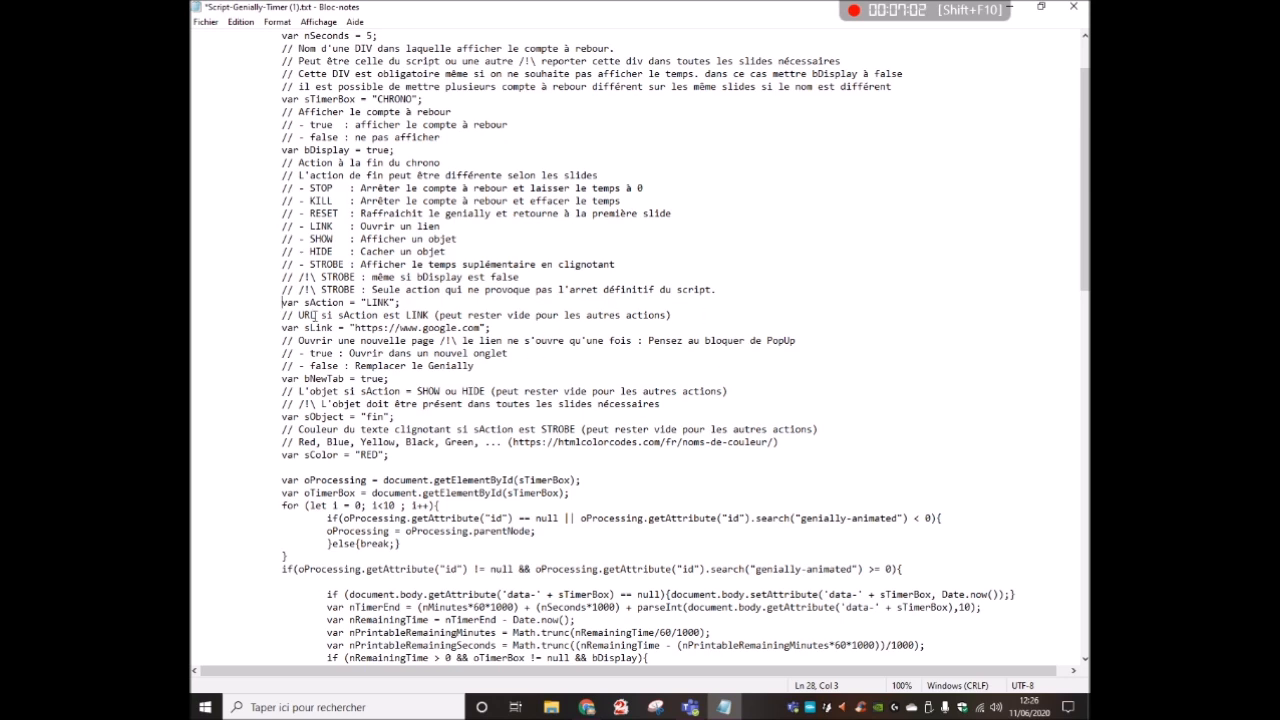
left_click_drag(349, 327, 482, 327)
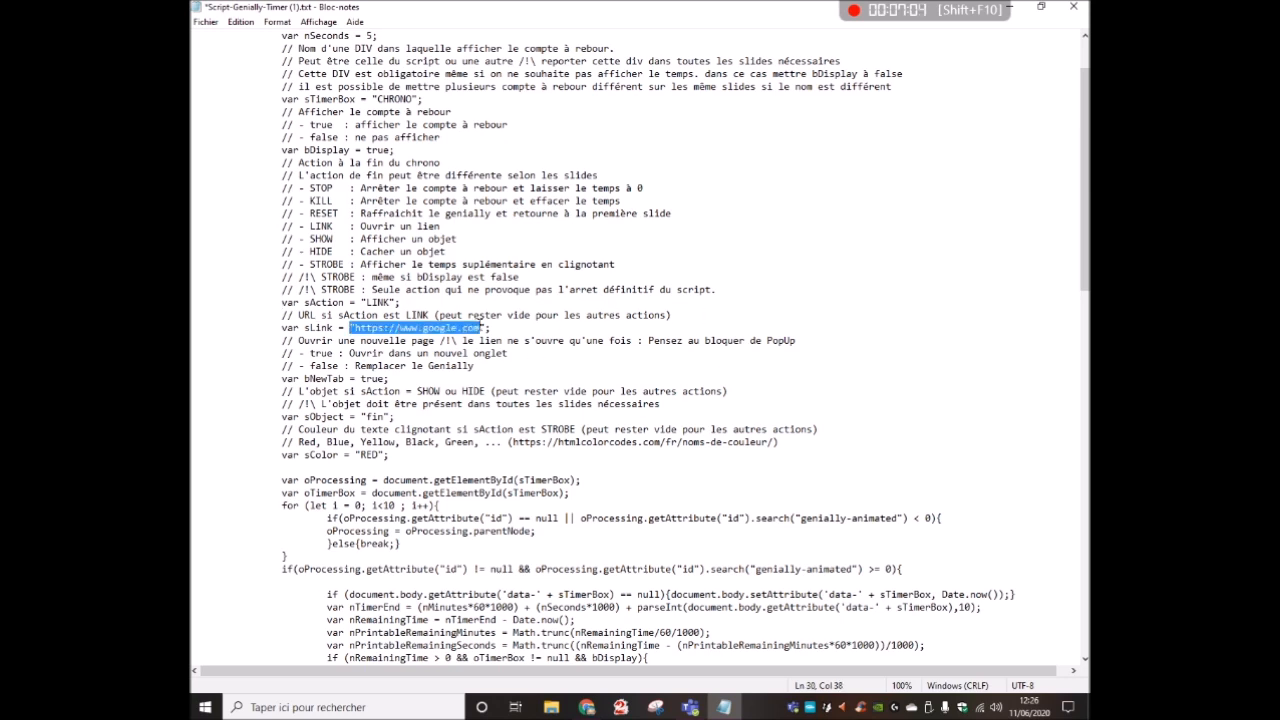
left_click(320, 327)
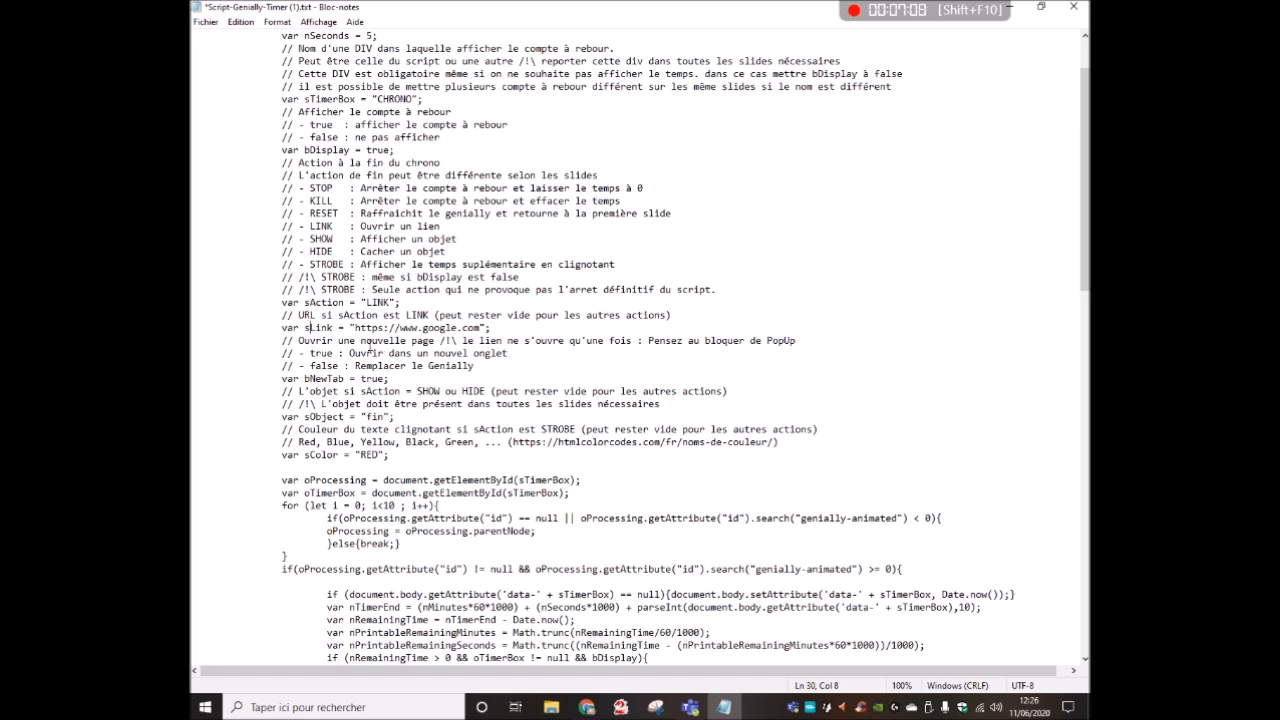
left_click_drag(283, 353, 516, 353)
left_click(287, 365)
left_click_drag(287, 365, 487, 368)
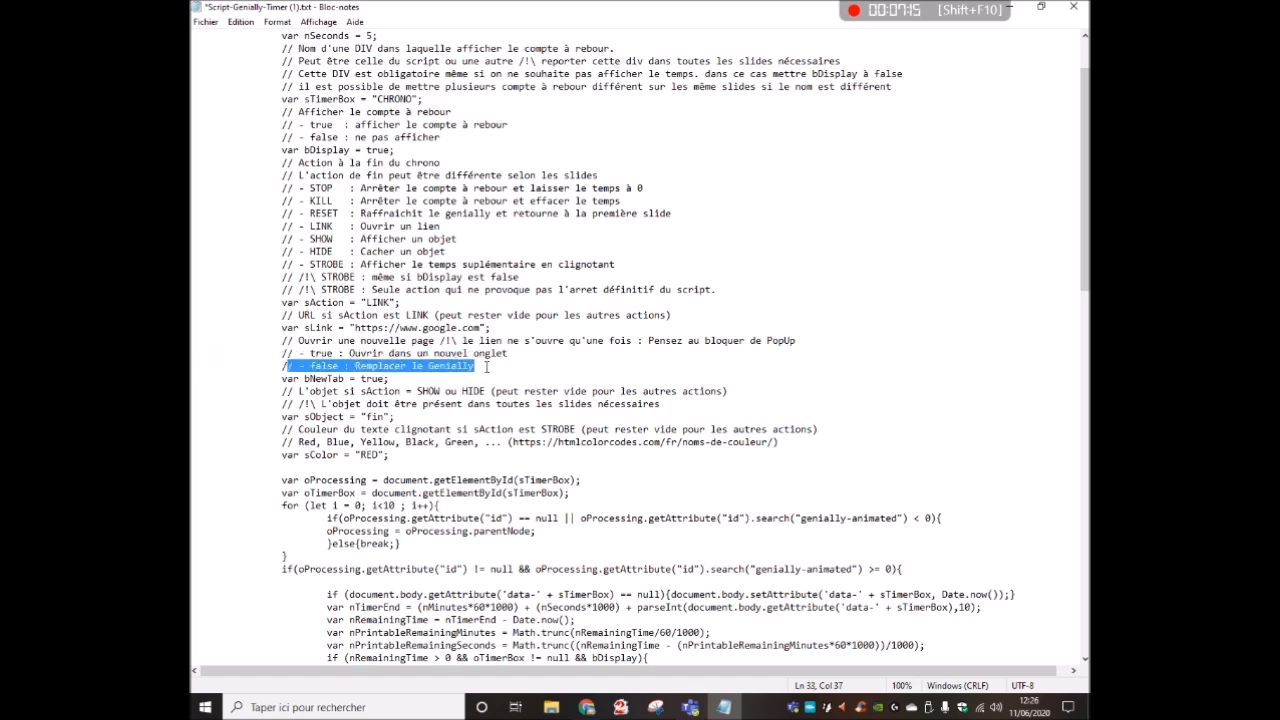
left_click(487, 367)
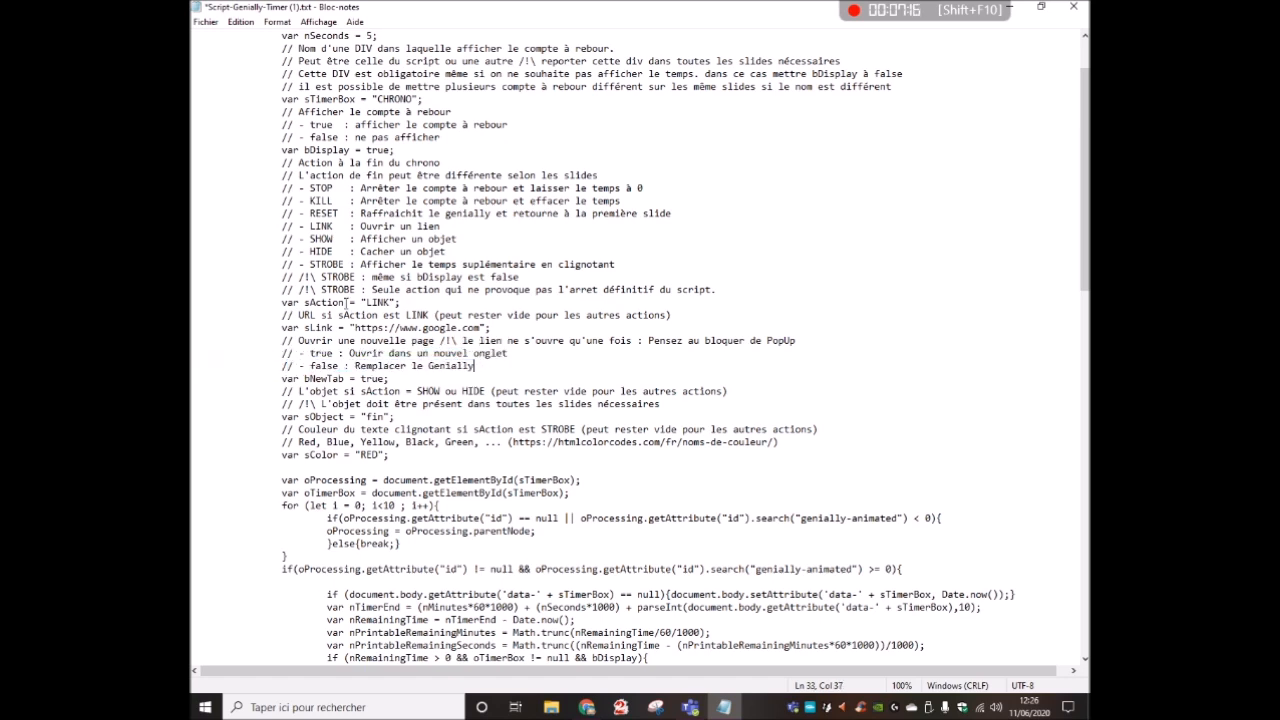
- Change the sAction variable to "SHOW" and review the comments on the sObject variable
left_click_drag(366, 302, 390, 303)
type("SHOW")
left_click_drag(282, 391, 743, 394)
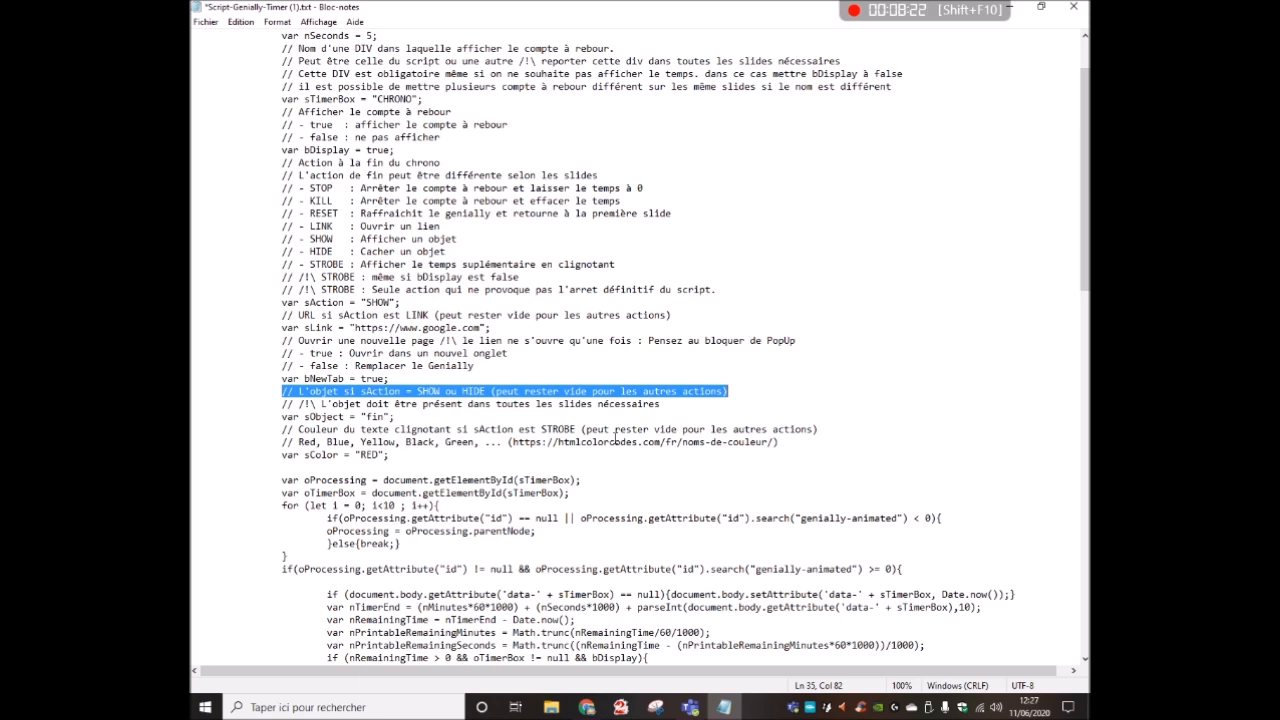
left_click_drag(283, 415, 406, 403)
left_click(406, 402)
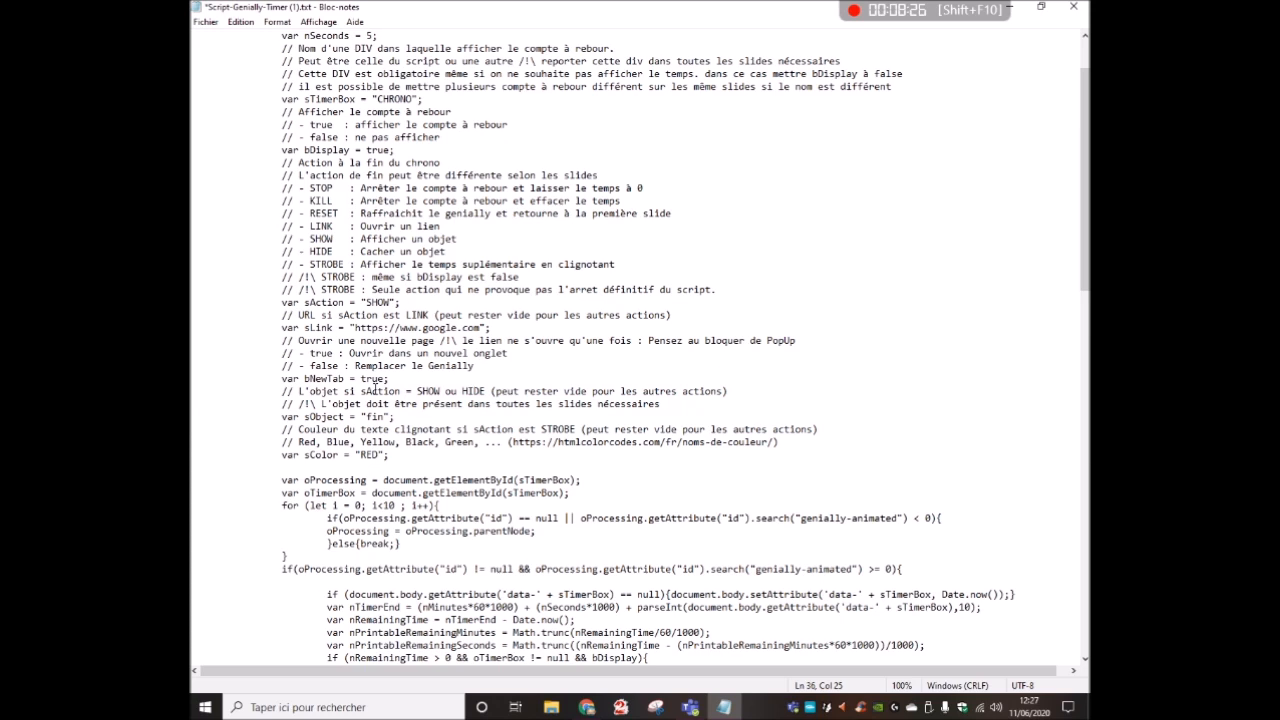
double_click(328, 380)
left_click(329, 381)
- In the Genially editor, copy the crying Bitmoji with the cat, paste it on page 1 and place it at the page's lower centre
left_click(595, 705)
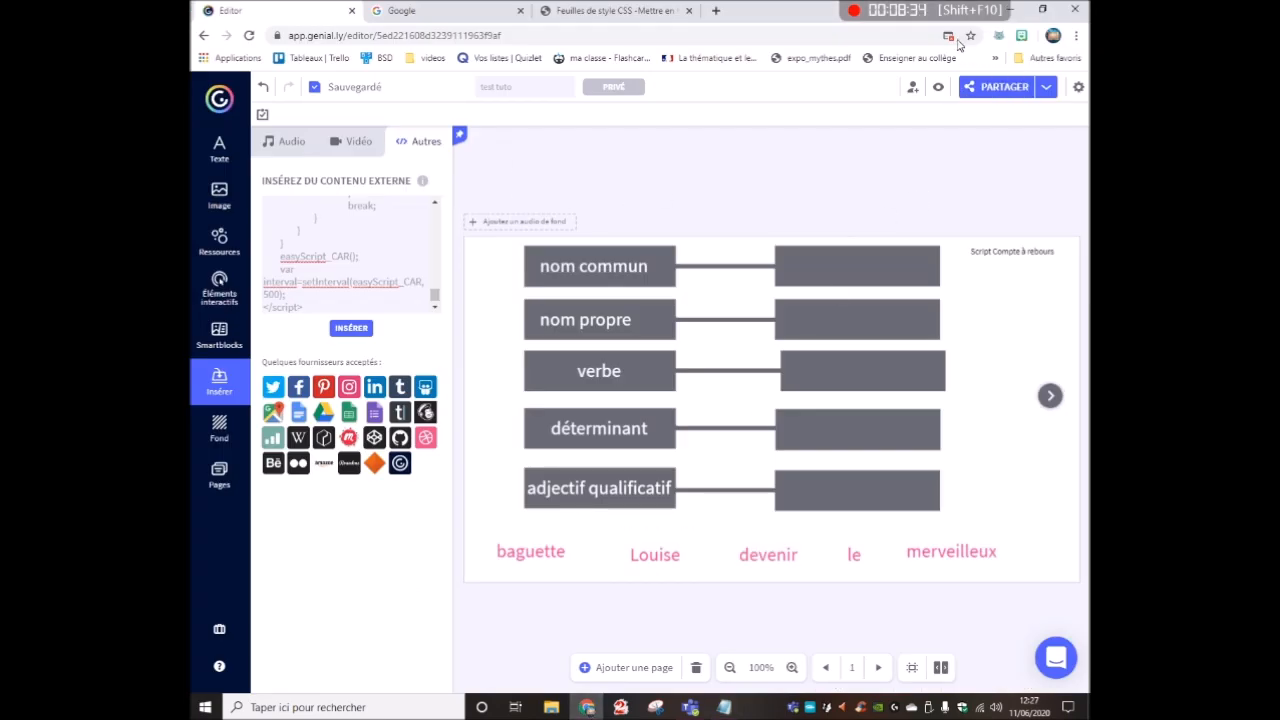
left_click(1020, 37)
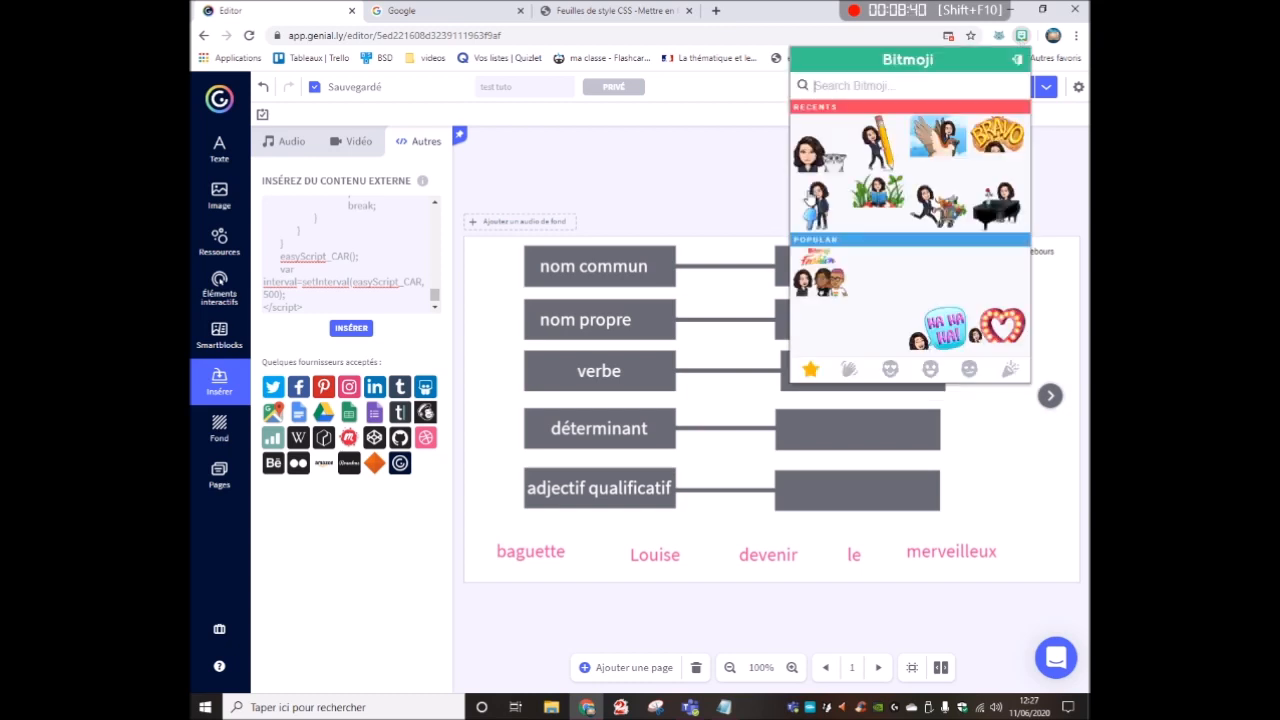
right_click(827, 143)
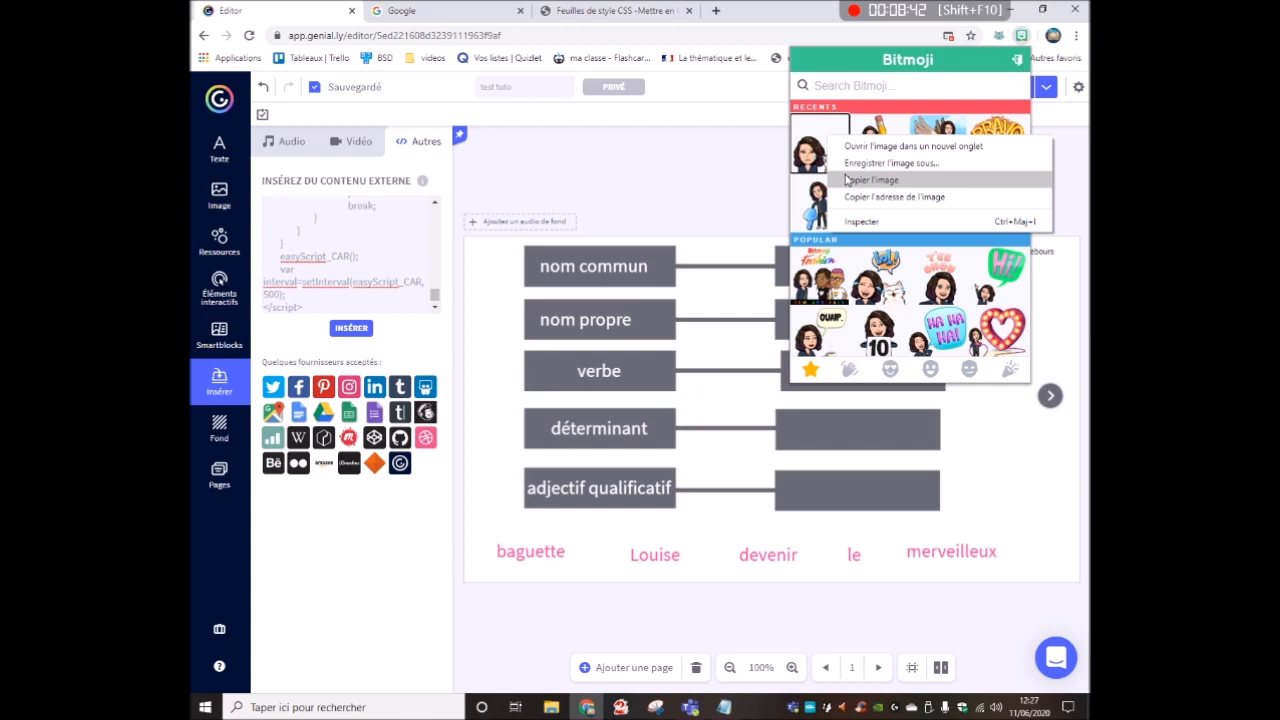
left_click(851, 177)
left_click(688, 192)
key("ctrl+v")
left_click_drag(731, 497, 680, 563)
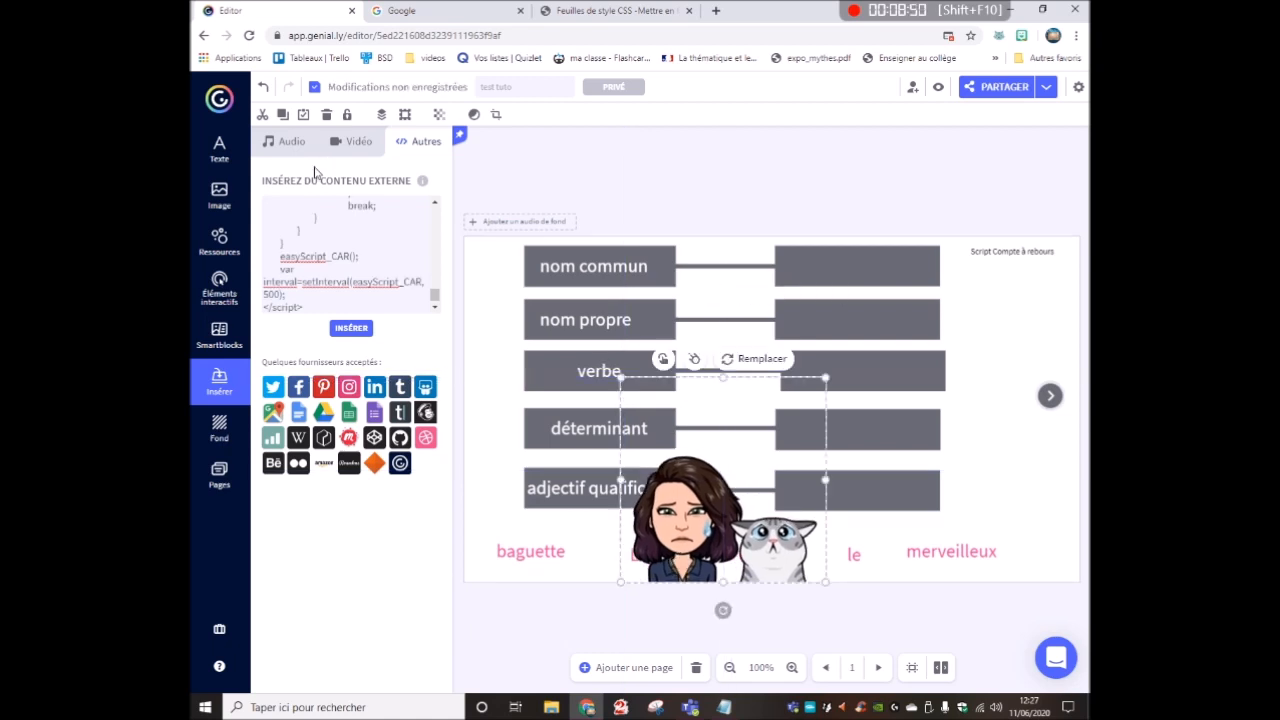
- Replace the external content code with <div id"fin"></div><script></script> and insert it on page 1
double_click(330, 264)
key("ctrl+a")
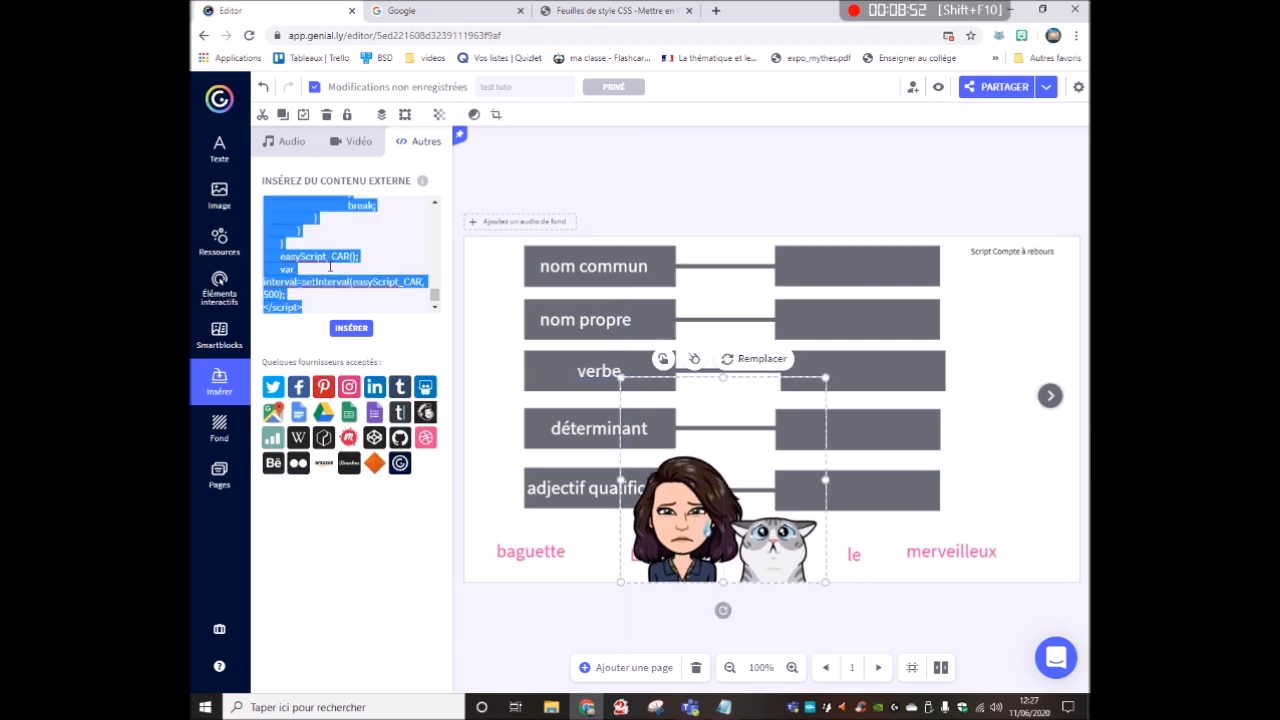
type("<div id\"fin\">")
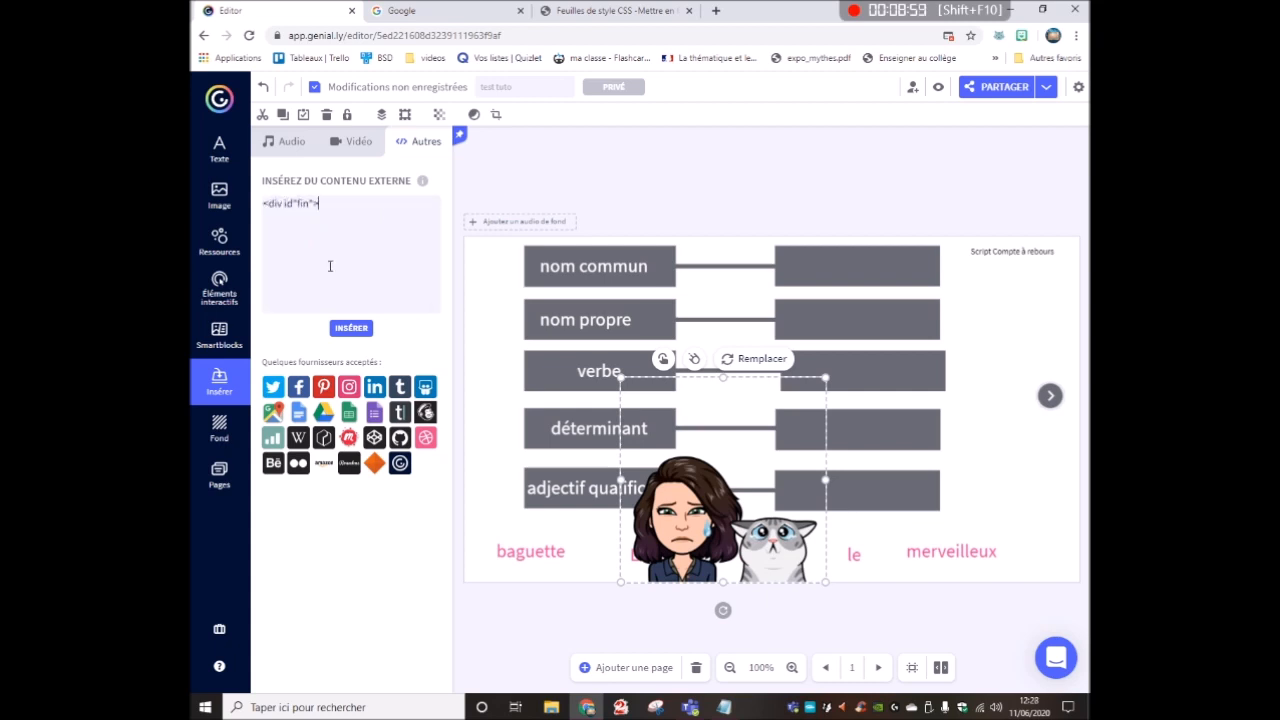
type("</div><script></script>")
left_click(350, 330)
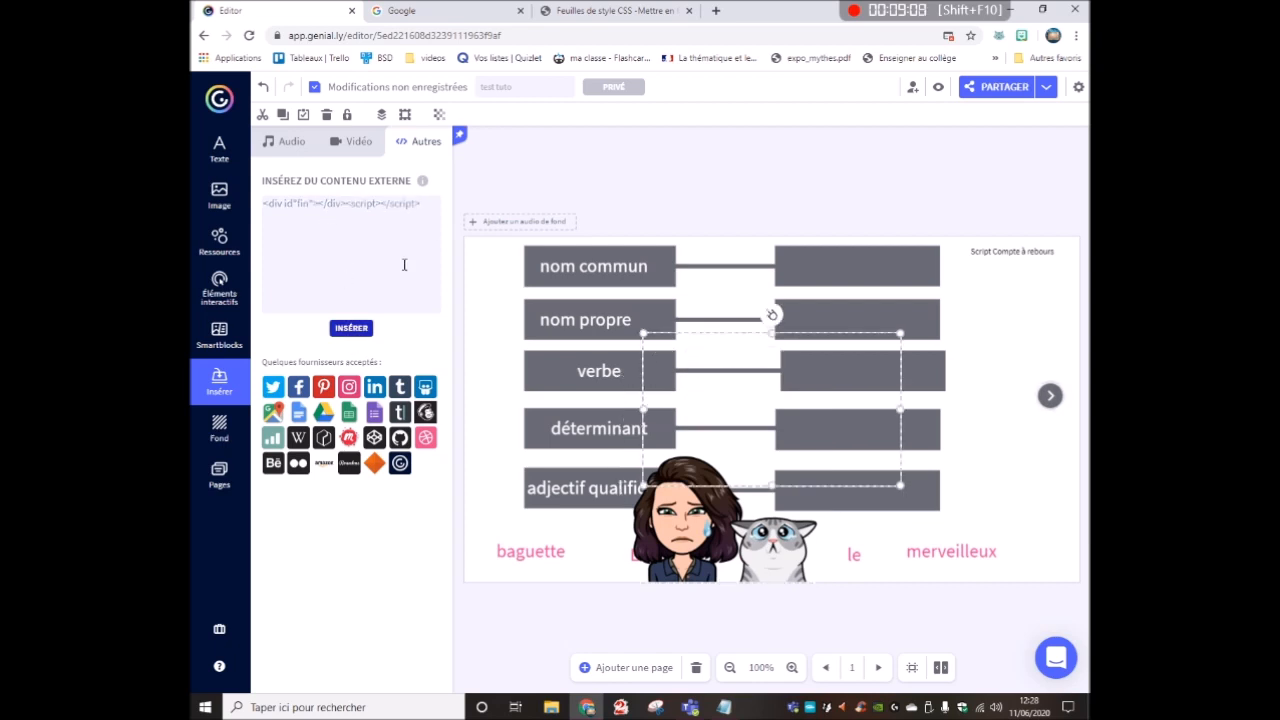
- Move the inserted div element over the Bitmoji image and group the two together
left_click_drag(783, 336, 770, 398)
left_click(718, 381, "shift")
key("ctrl+g")
left_click(775, 460)
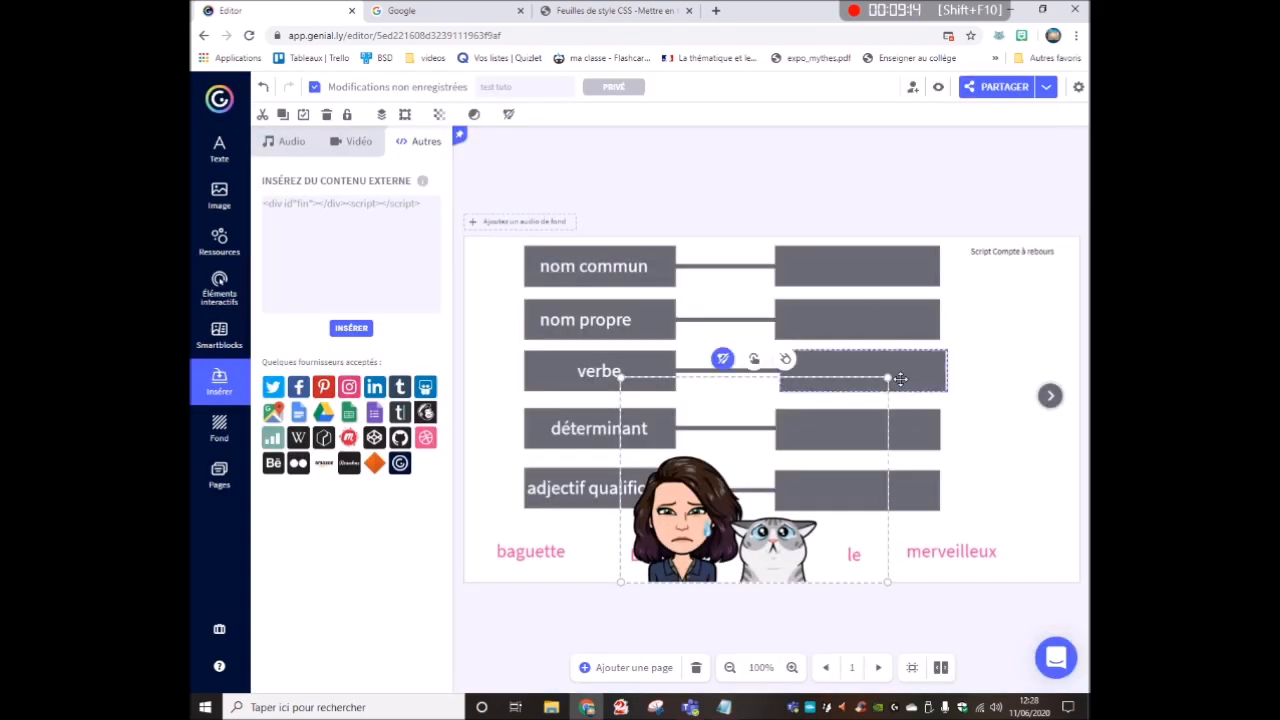
- Delete the old countdown script element from page 1 and copy the entire SHOW script from Notepad
left_click(985, 252)
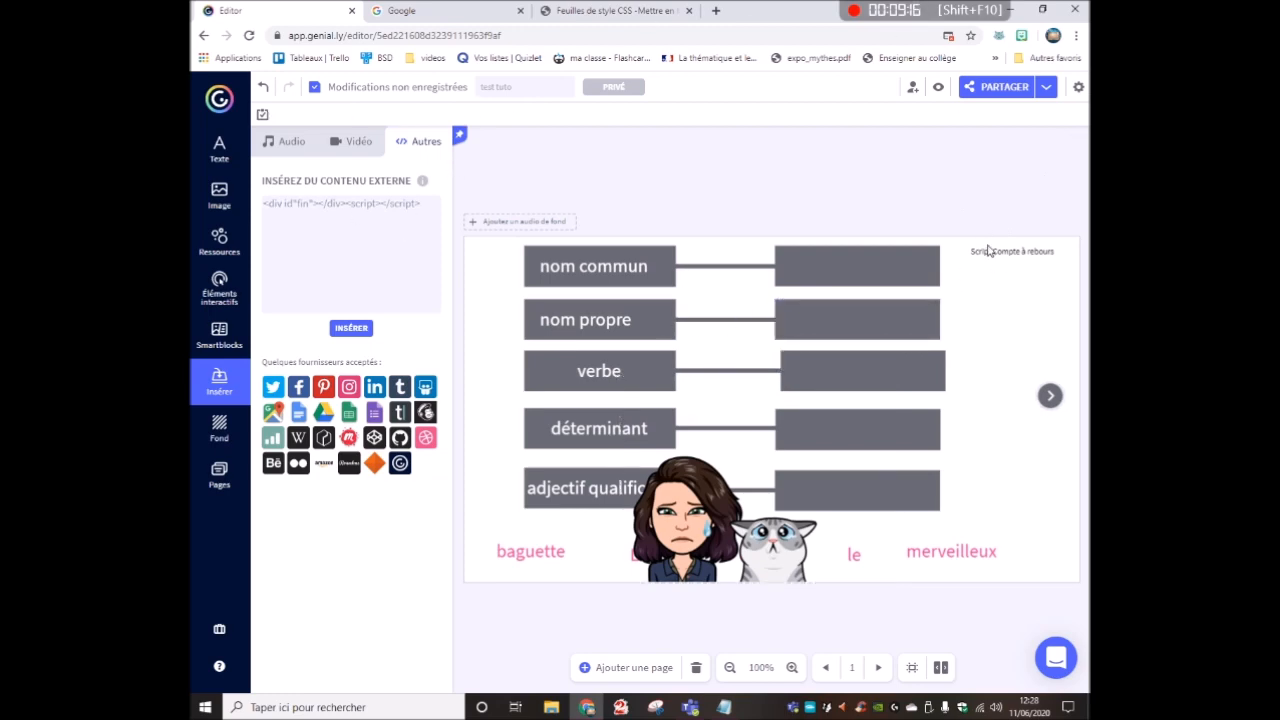
key("Delete")
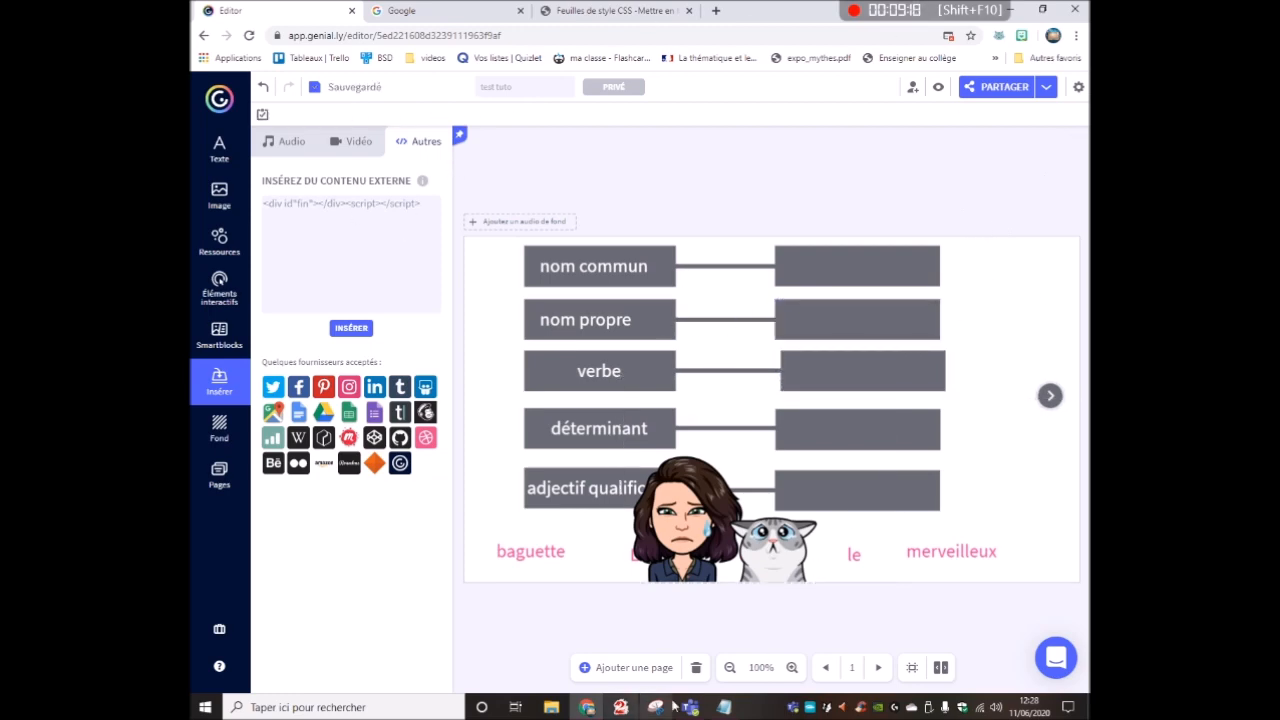
left_click(722, 707)
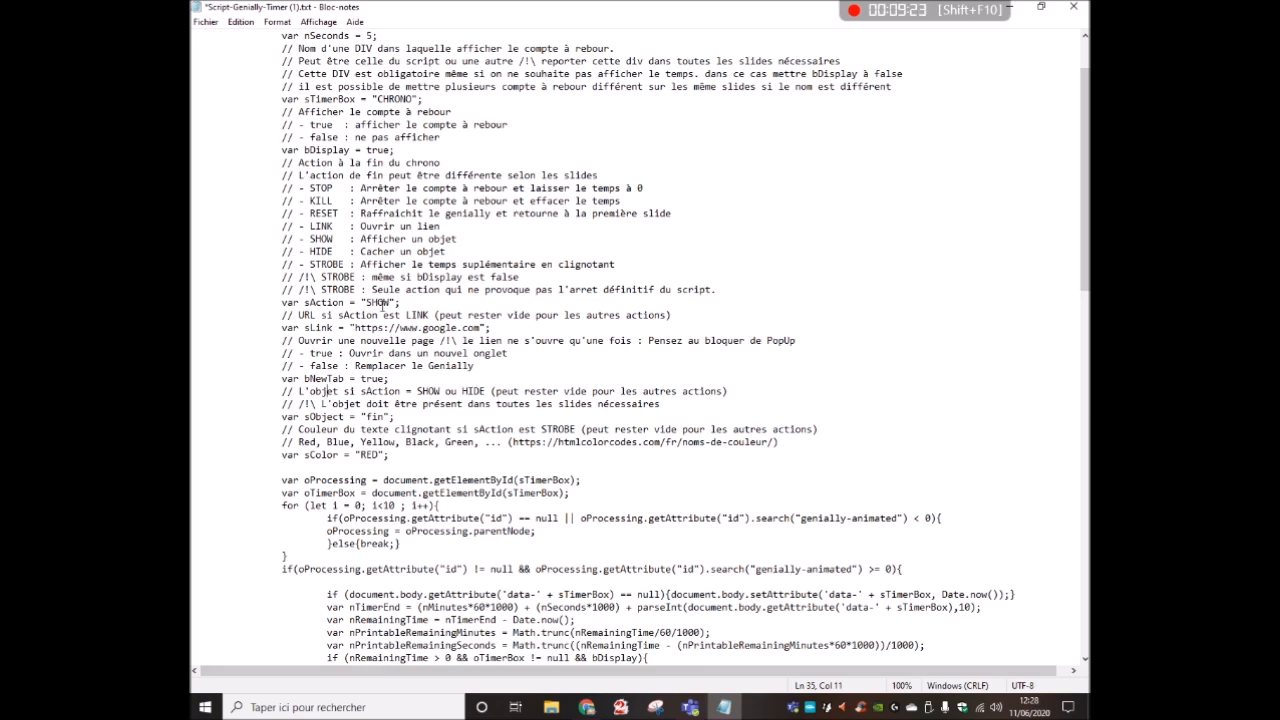
left_click_drag(278, 420, 395, 424)
left_click(409, 409)
key("ctrl+a")
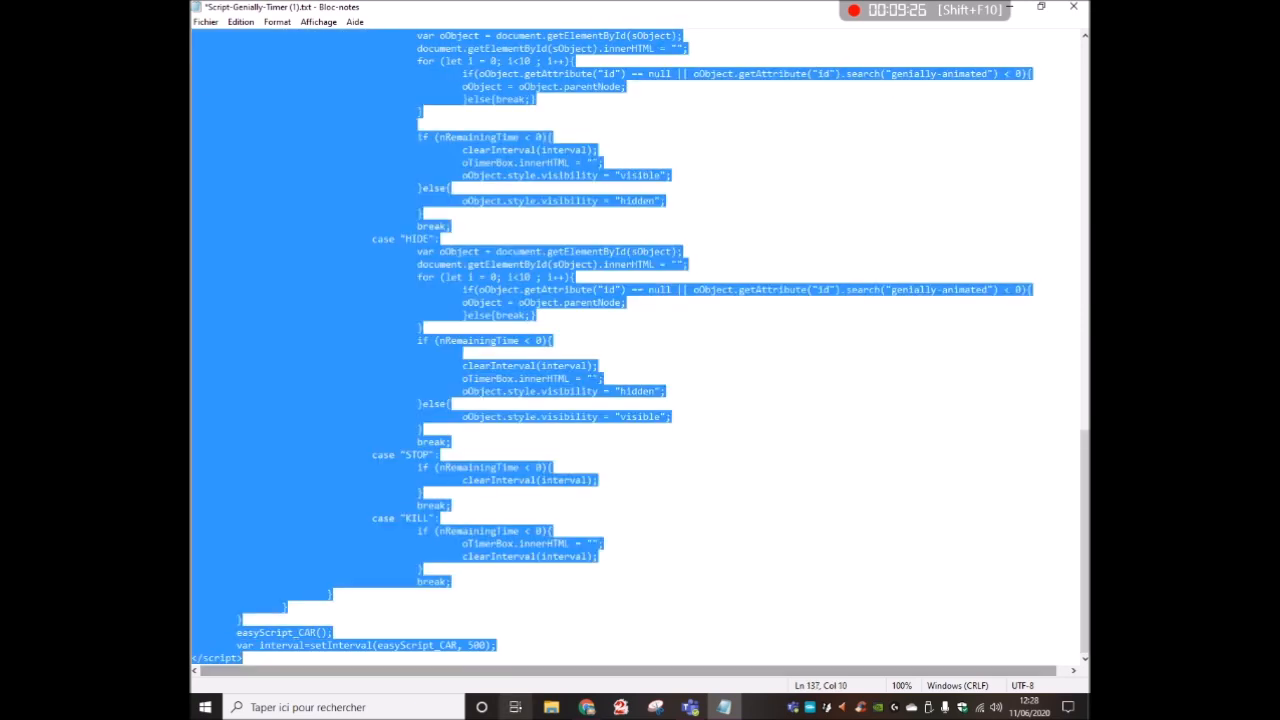
- Back in Genially, insert the SHOW script in page 1's upper-right corner and preview the genially to test it
left_click(587, 707)
left_click(375, 207)
key("ctrl+a")
key("ctrl+v")
left_click(352, 328)
left_click_drag(712, 345, 1028, 249)
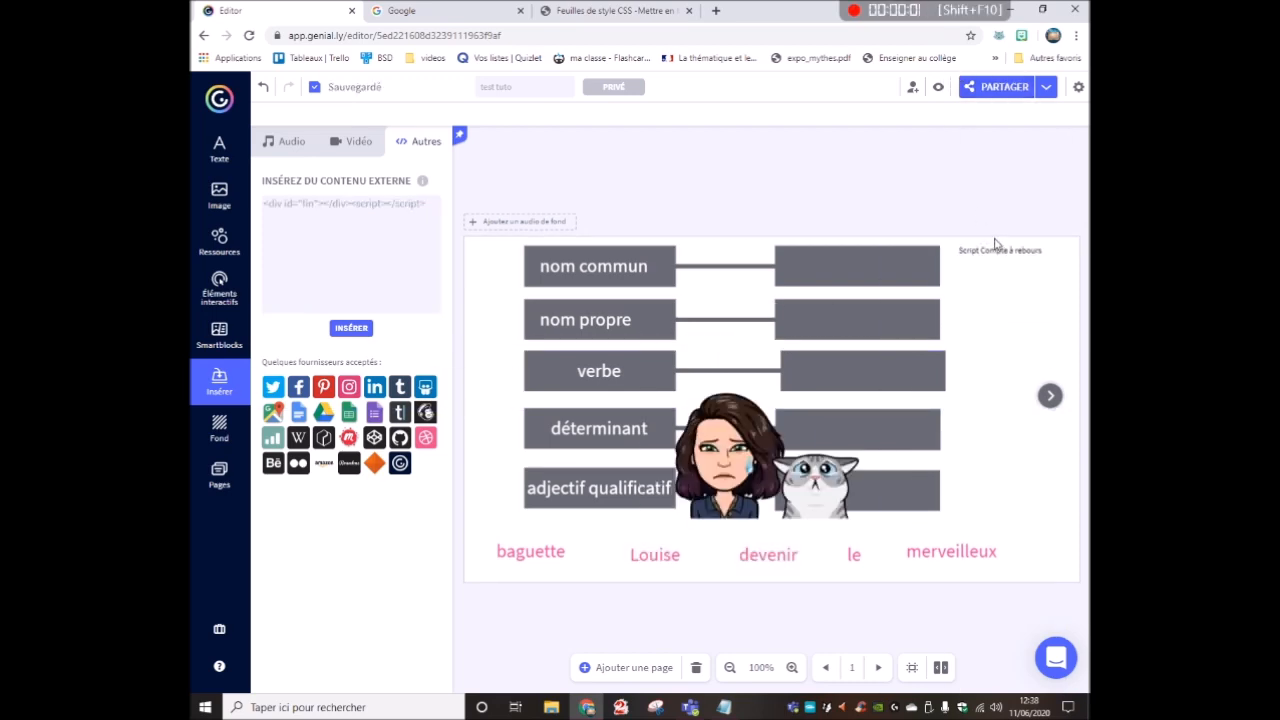
left_click(938, 87)
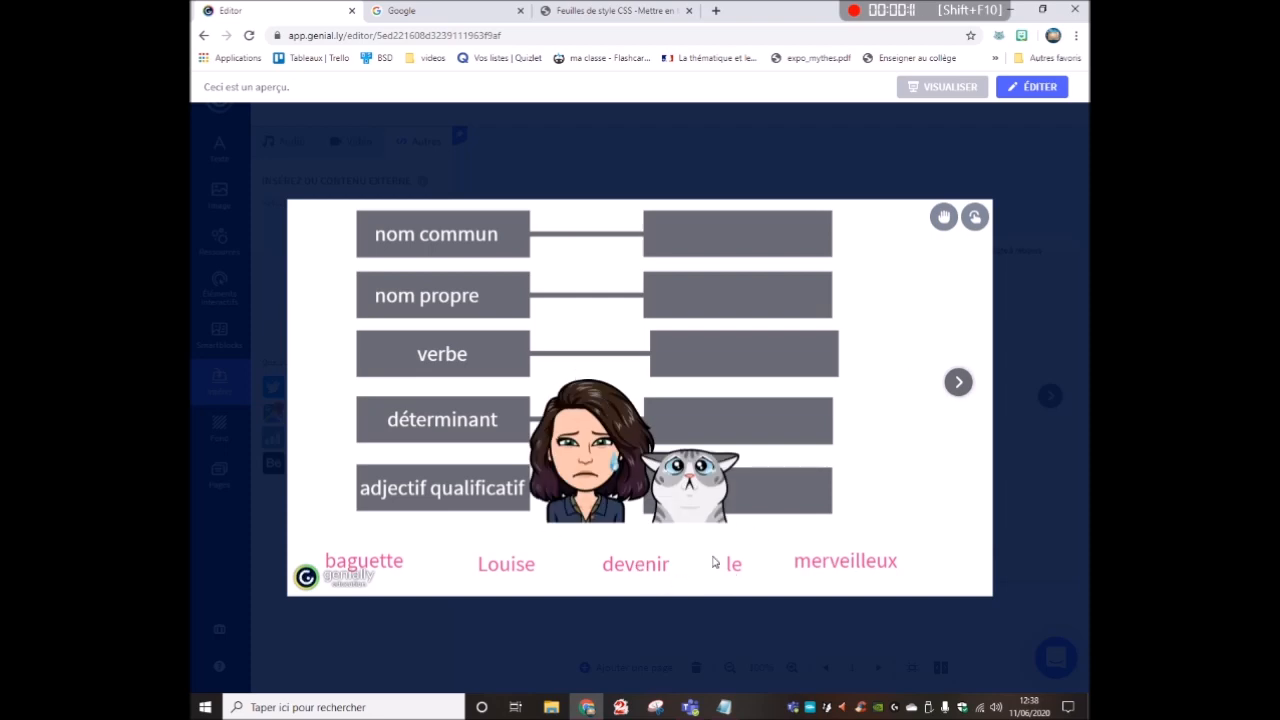
- Leave the preview, delete the grouped Bitmoji image from page 1, and set sAction to "HIDE" in the Notepad script
left_click(1048, 180)
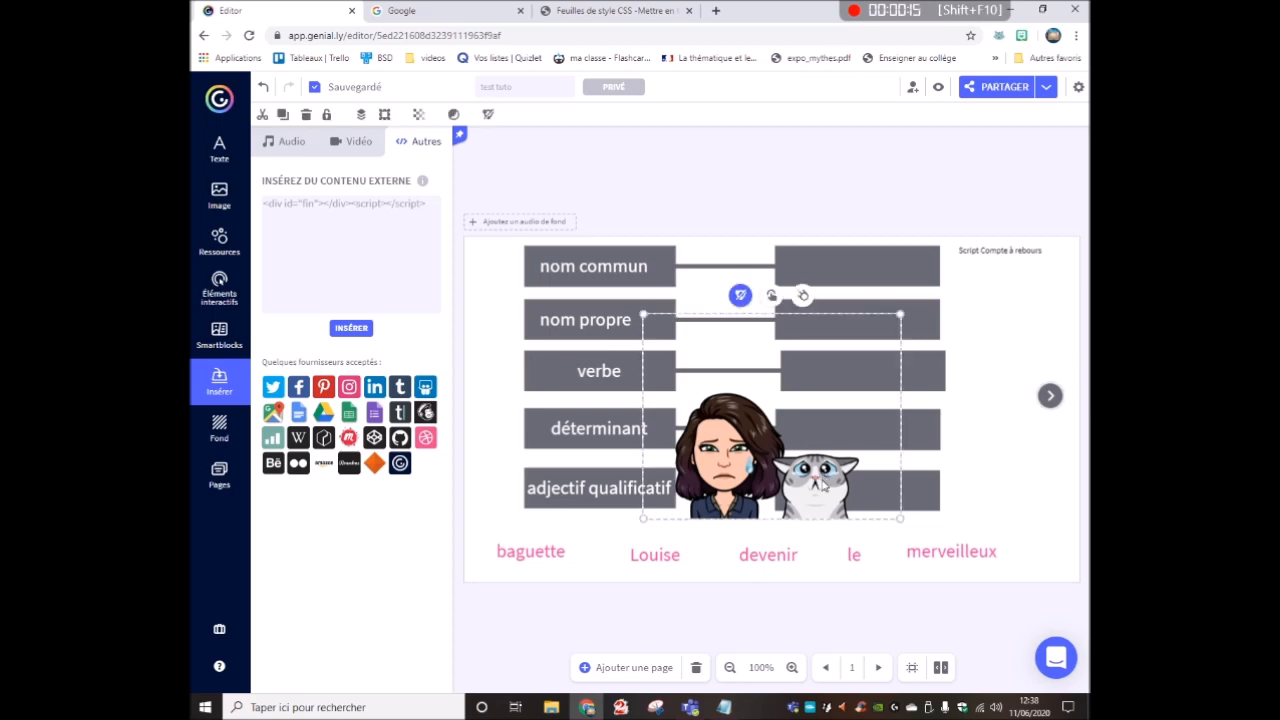
key("Delete")
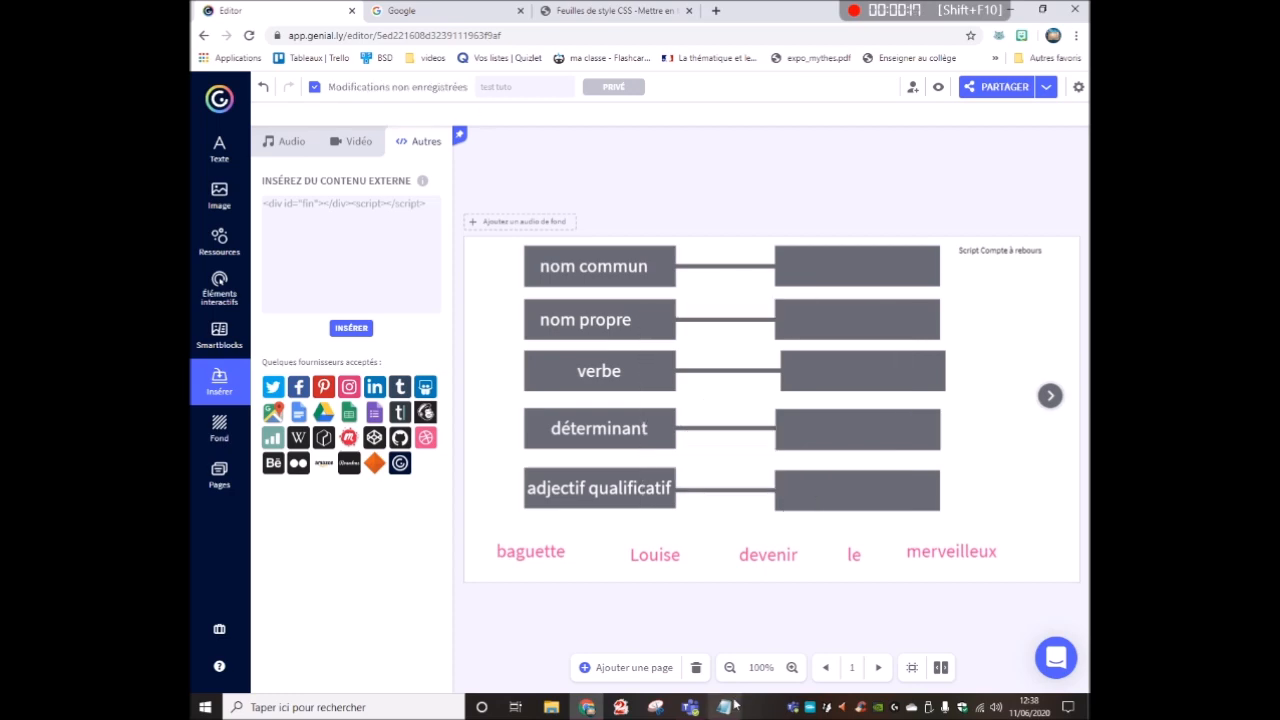
left_click(733, 706)
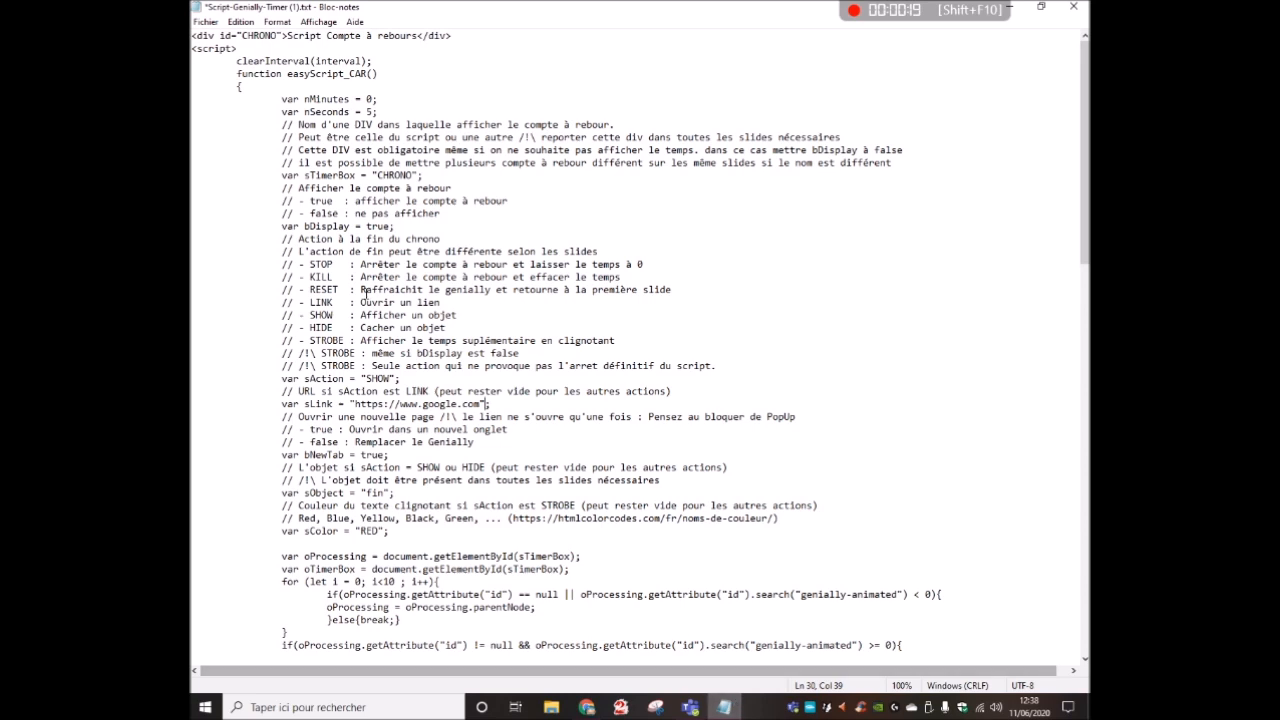
left_click_drag(368, 378, 391, 378)
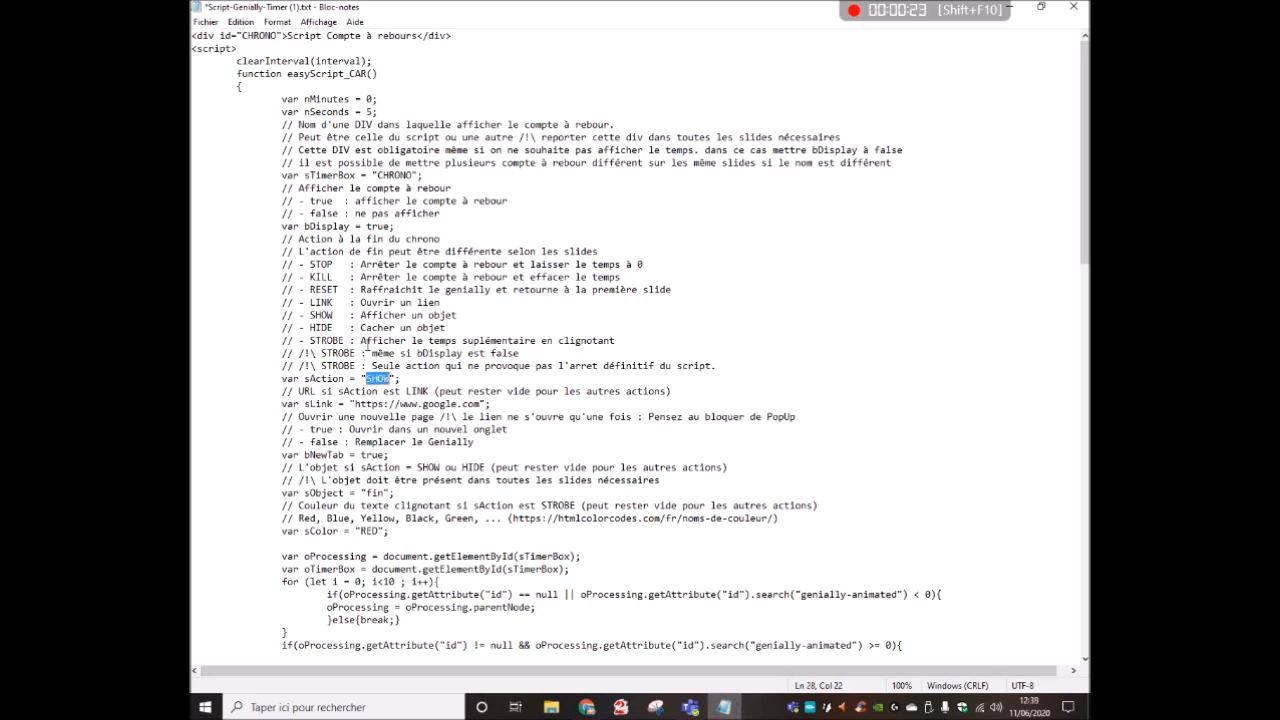
type("hIDE")
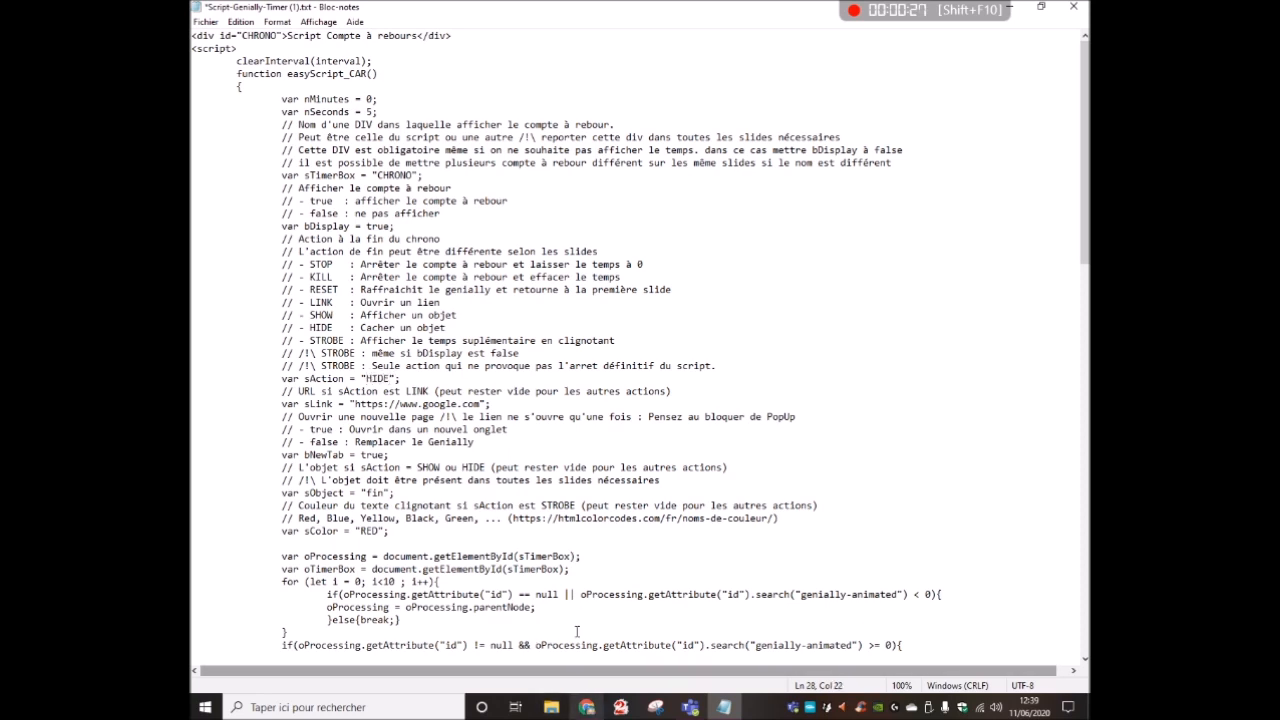
left_click(541, 467)
- Back in Genially, delete the old countdown script element from page 1 and insert the <div id="fin"></div><script></script> code
left_click(587, 707)
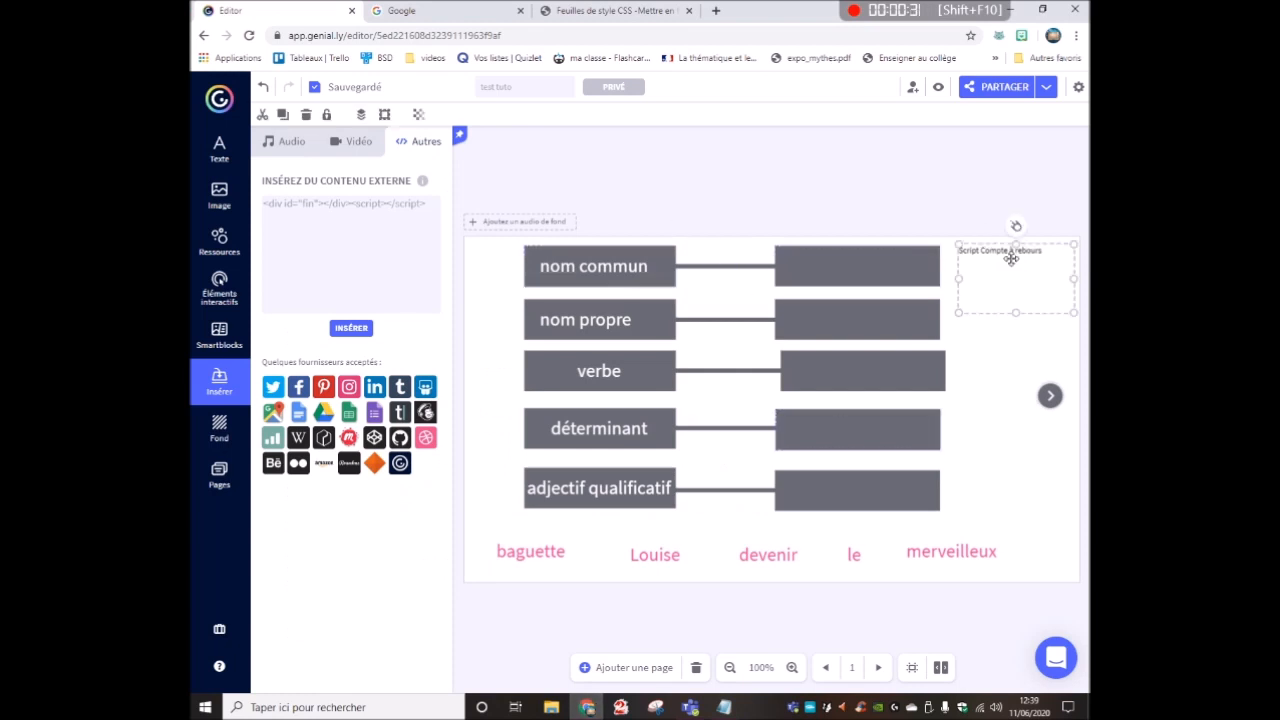
key("Delete")
left_click_drag(298, 204, 315, 204)
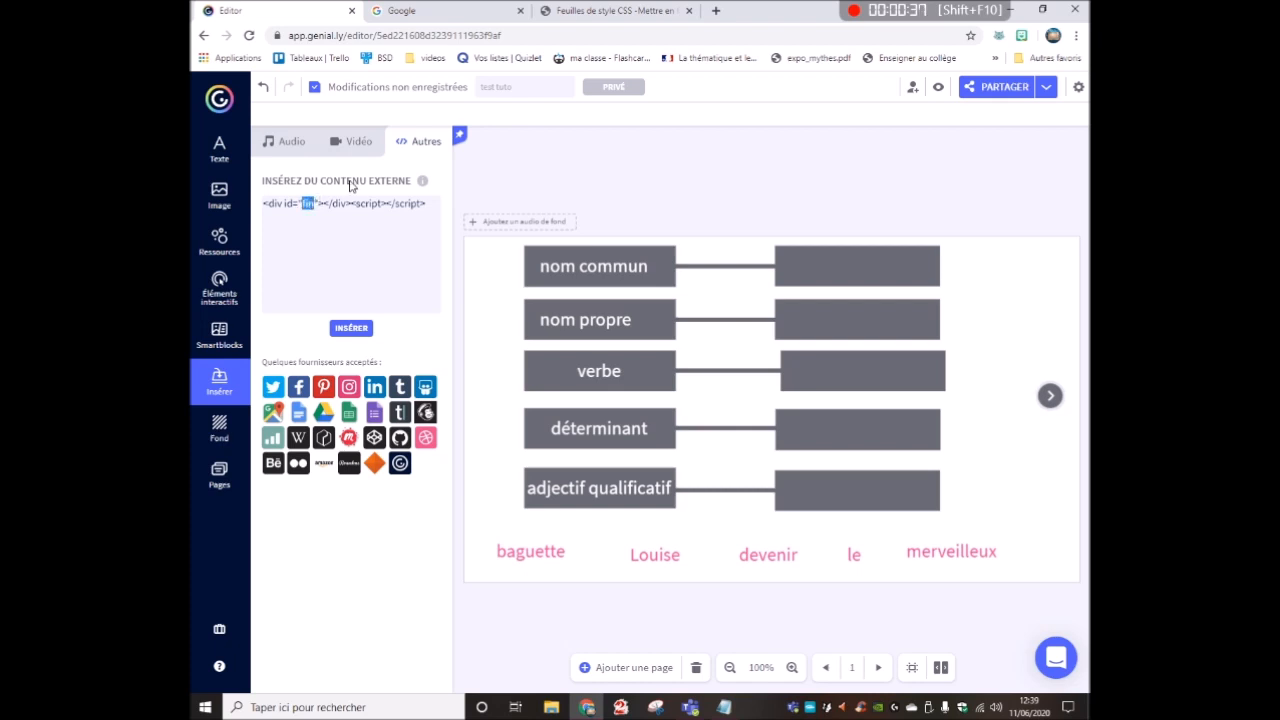
left_click(351, 328)
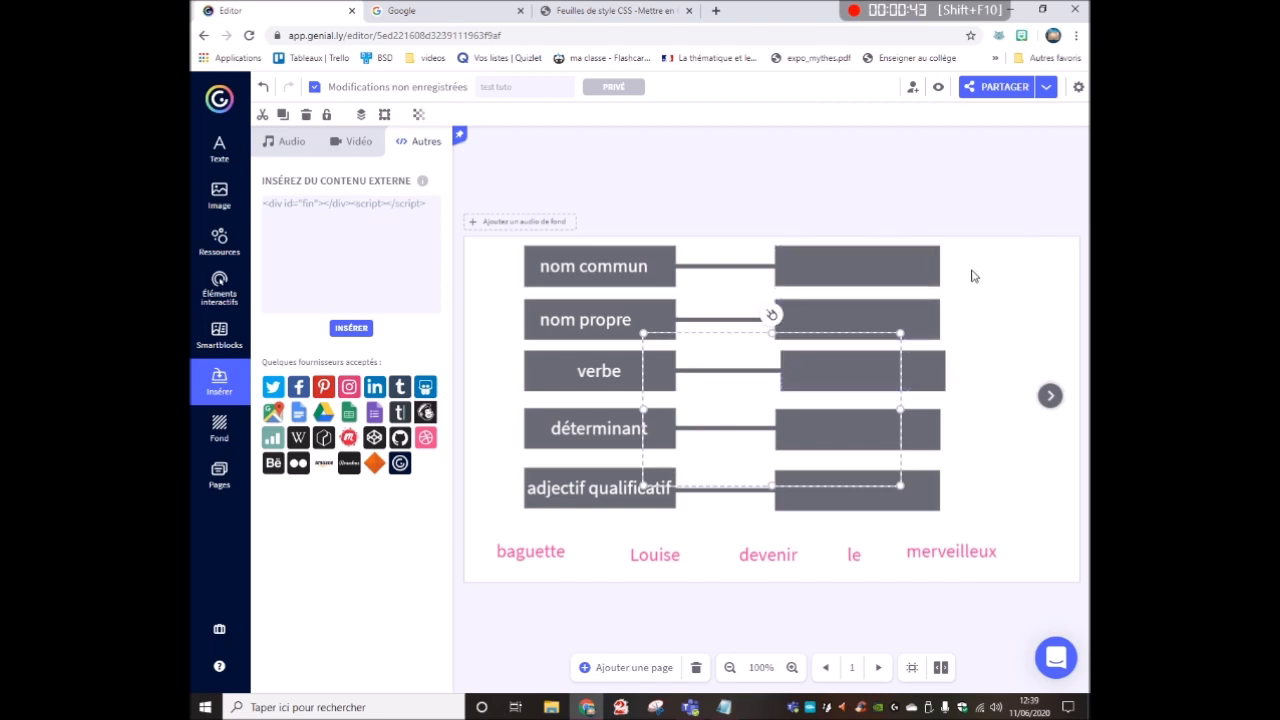
- Unlock the nom commun label, its connecting line and the empty box beside it
left_click(584, 282)
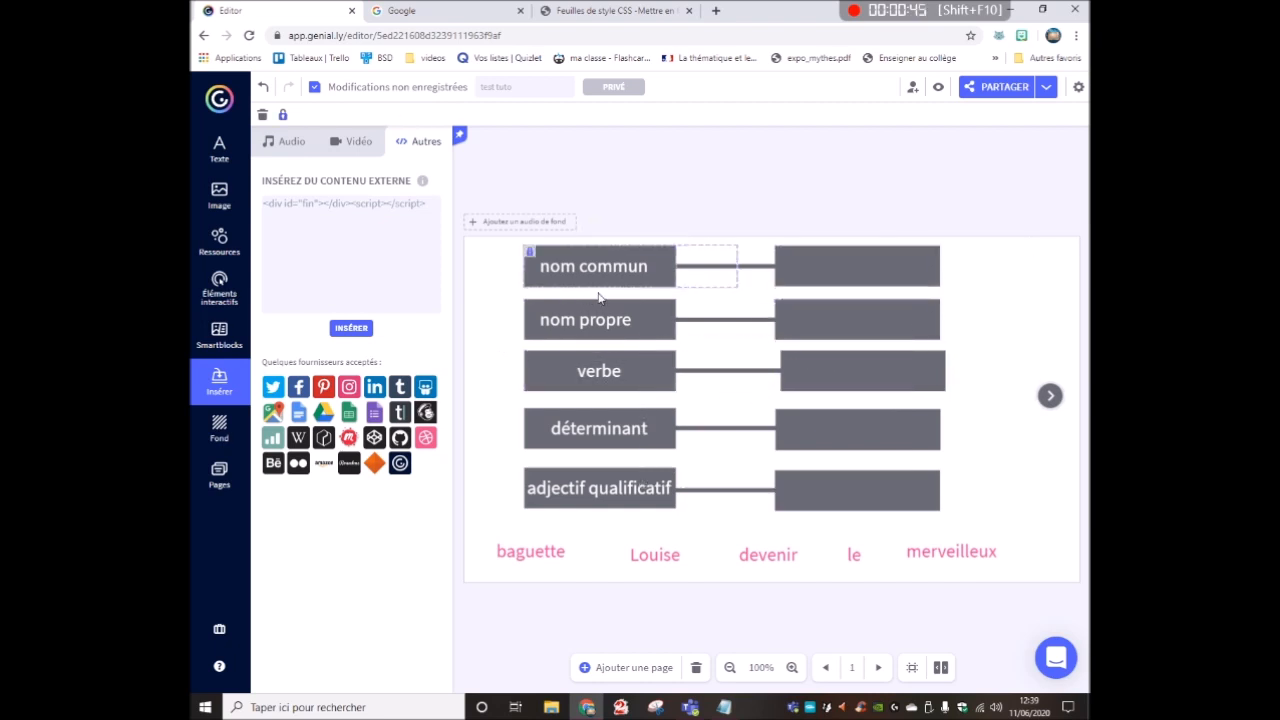
left_click_drag(1050, 242, 512, 527)
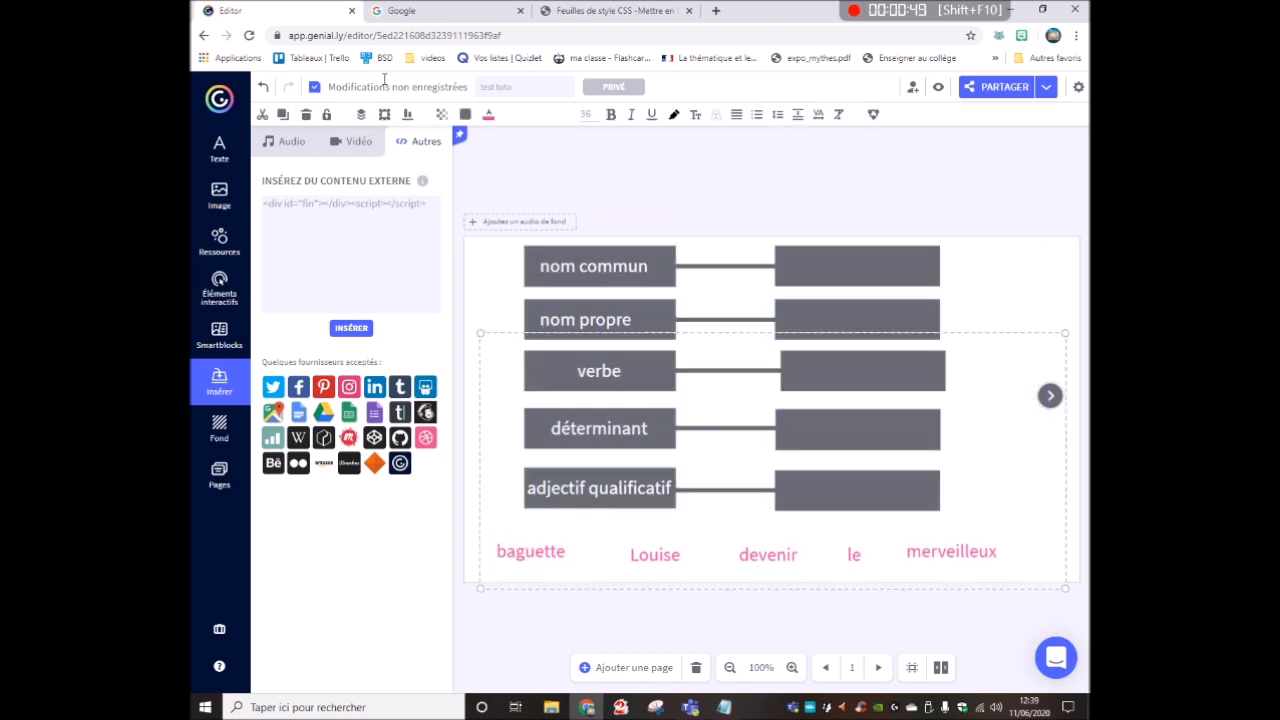
left_click(327, 115)
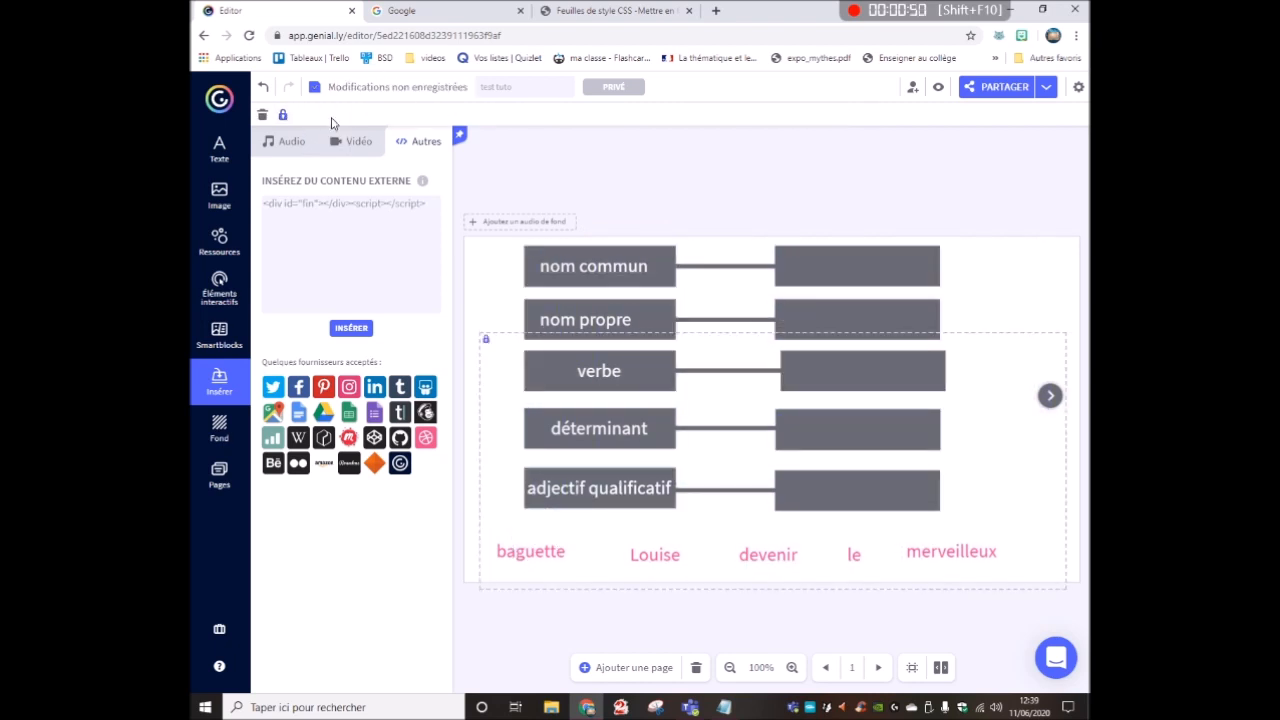
left_click(282, 115)
left_click(872, 247)
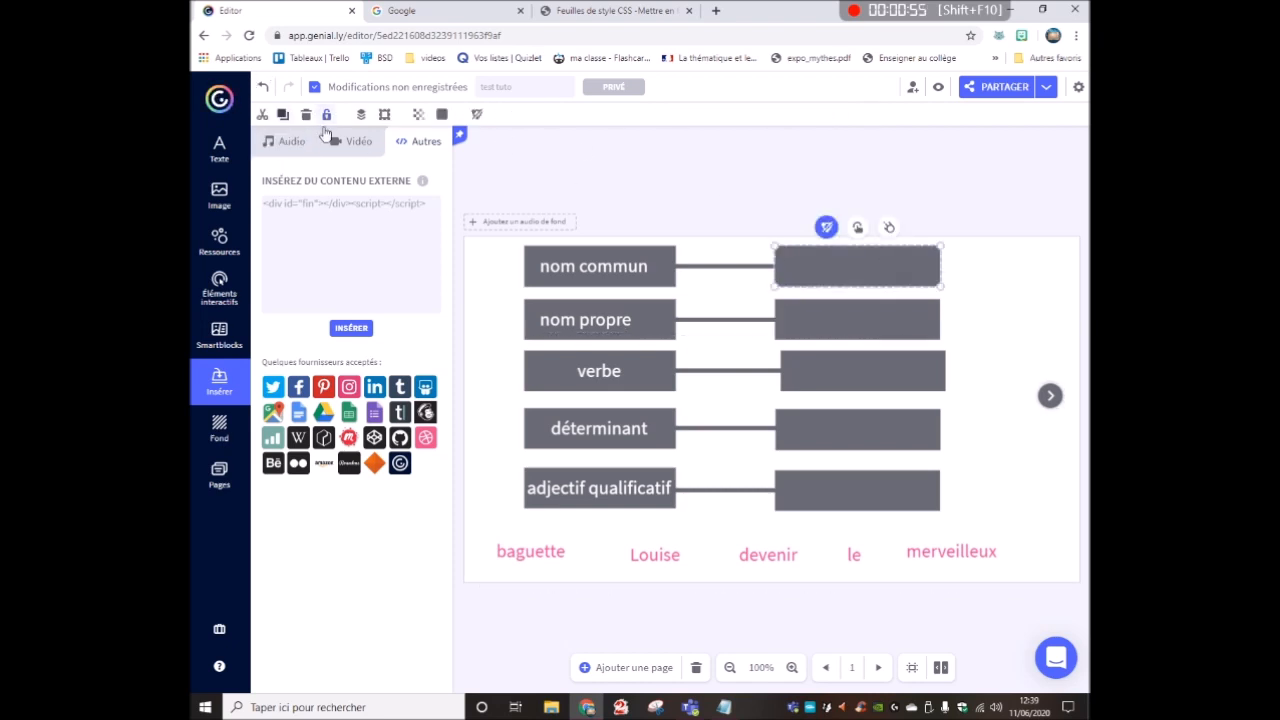
left_click(746, 267)
left_click(282, 115)
left_click(282, 115)
left_click(282, 115)
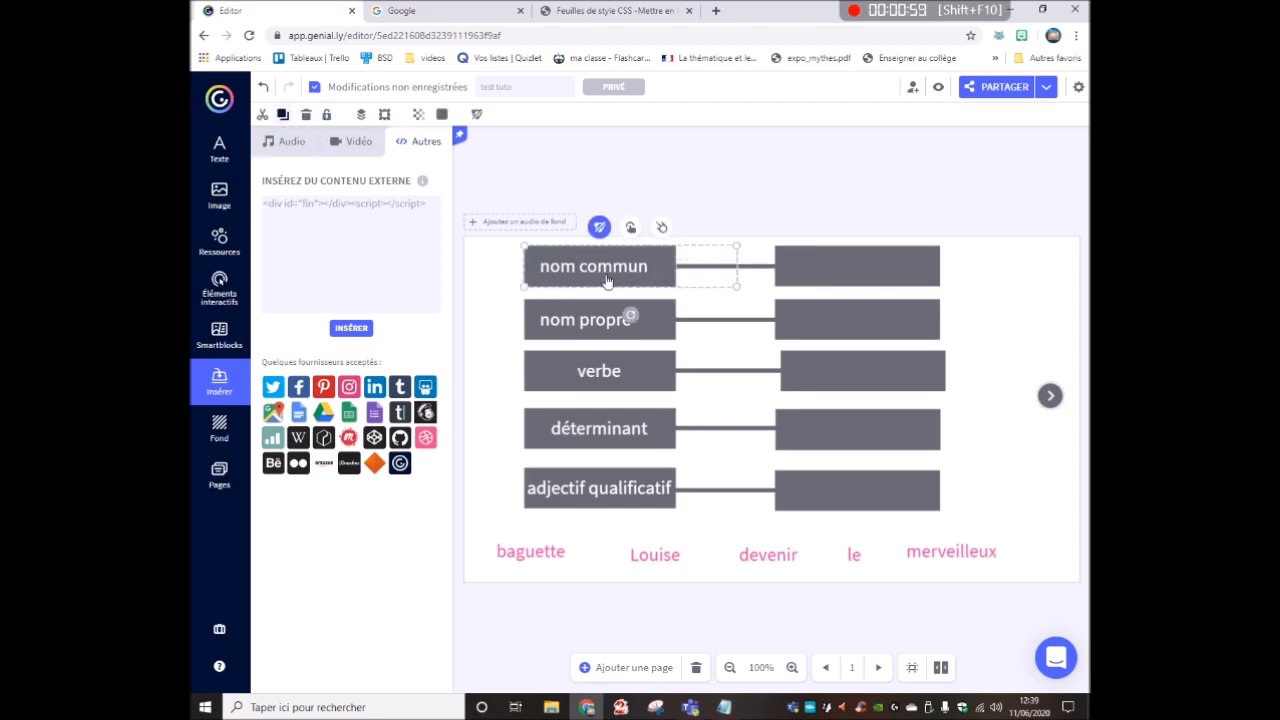
- Move the inserted div element over the nom commun row and group it with the row's label, line and box
left_click(743, 340)
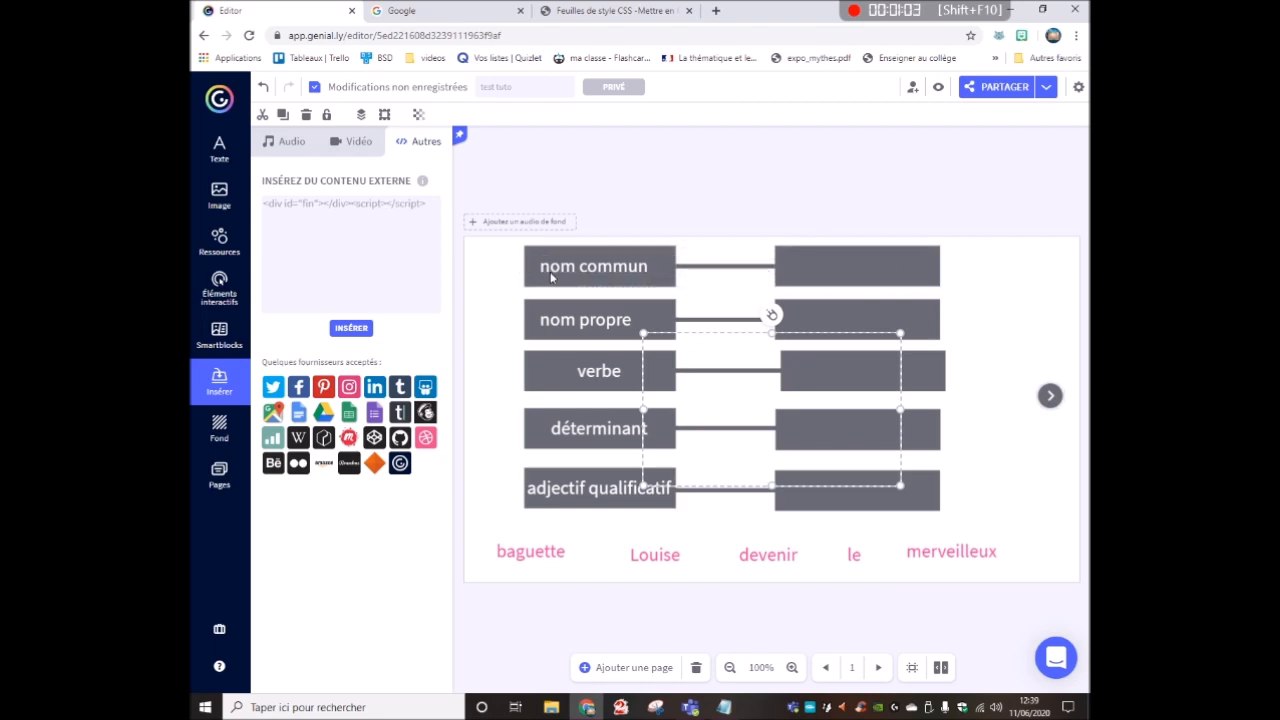
left_click_drag(746, 342, 731, 294)
left_click_drag(991, 249, 512, 322)
left_click(719, 228)
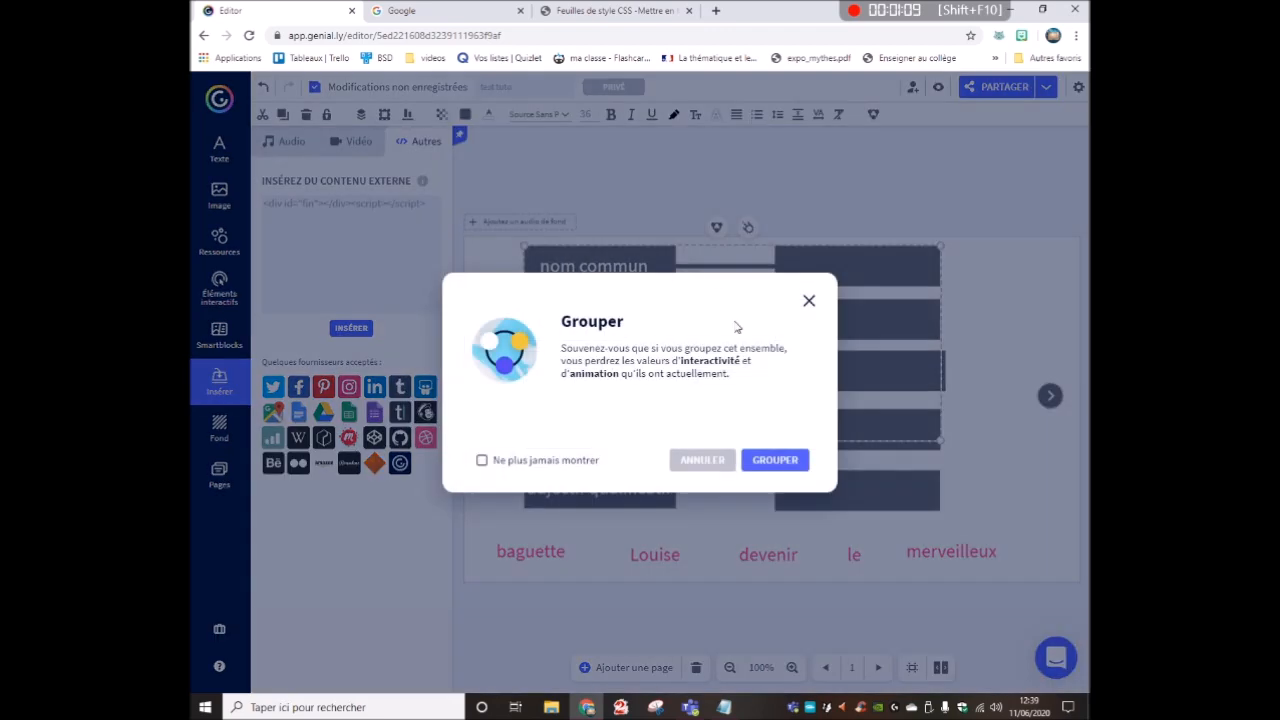
left_click(780, 459)
- Copy the entire HIDE script from Notepad and return to Genially
key("alt+Tab")
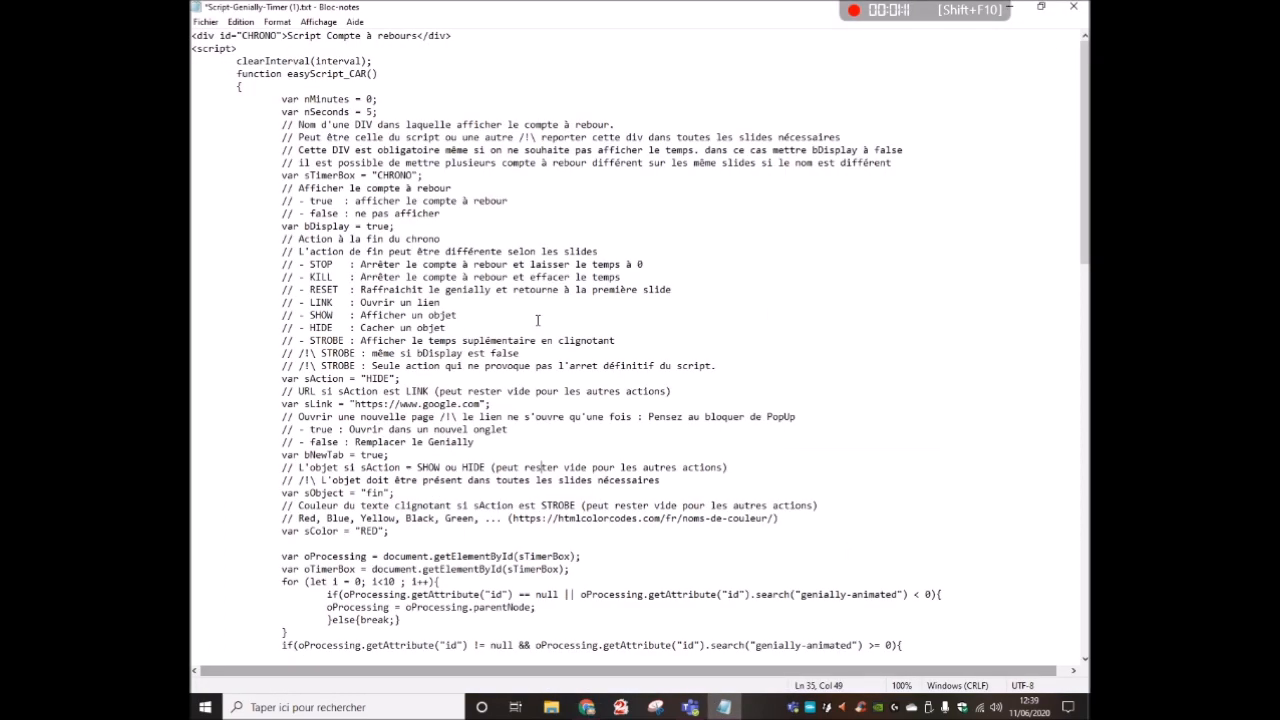
key("ctrl+a")
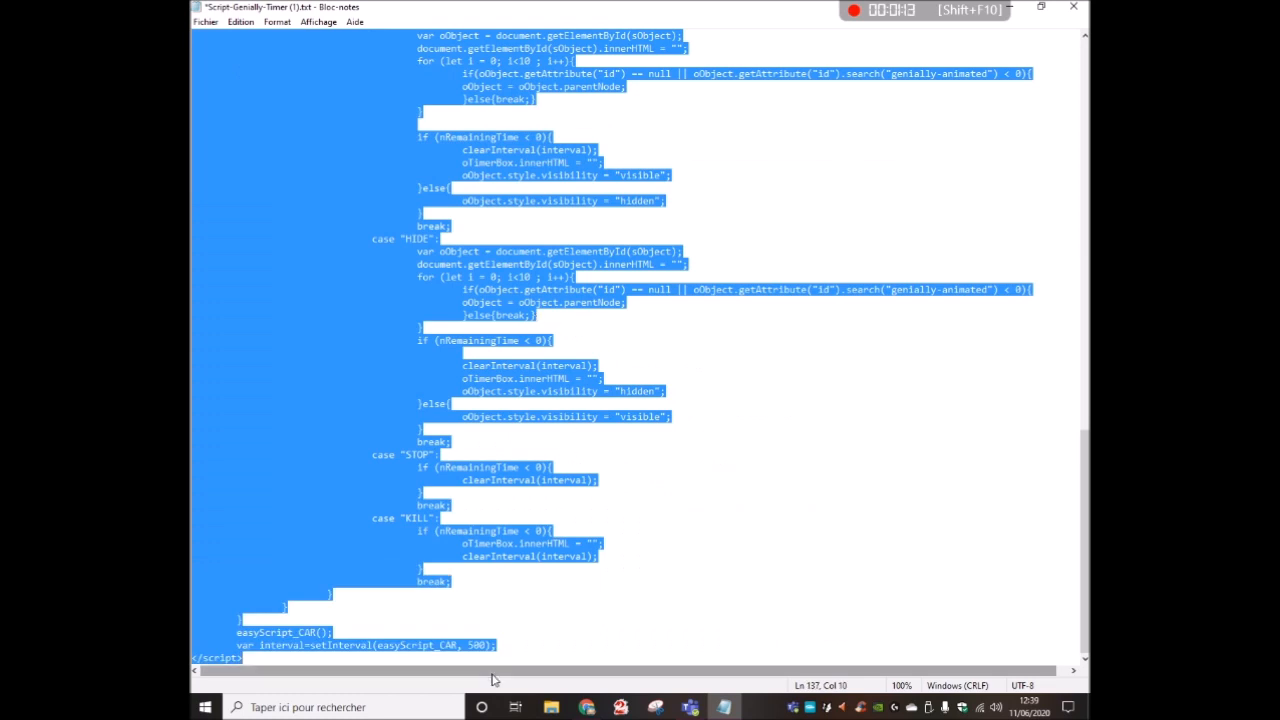
left_click(587, 707)
- Replace the external content code with the HIDE script, insert it in page 1's upper-right corner, and preview the genially
left_click(298, 245)
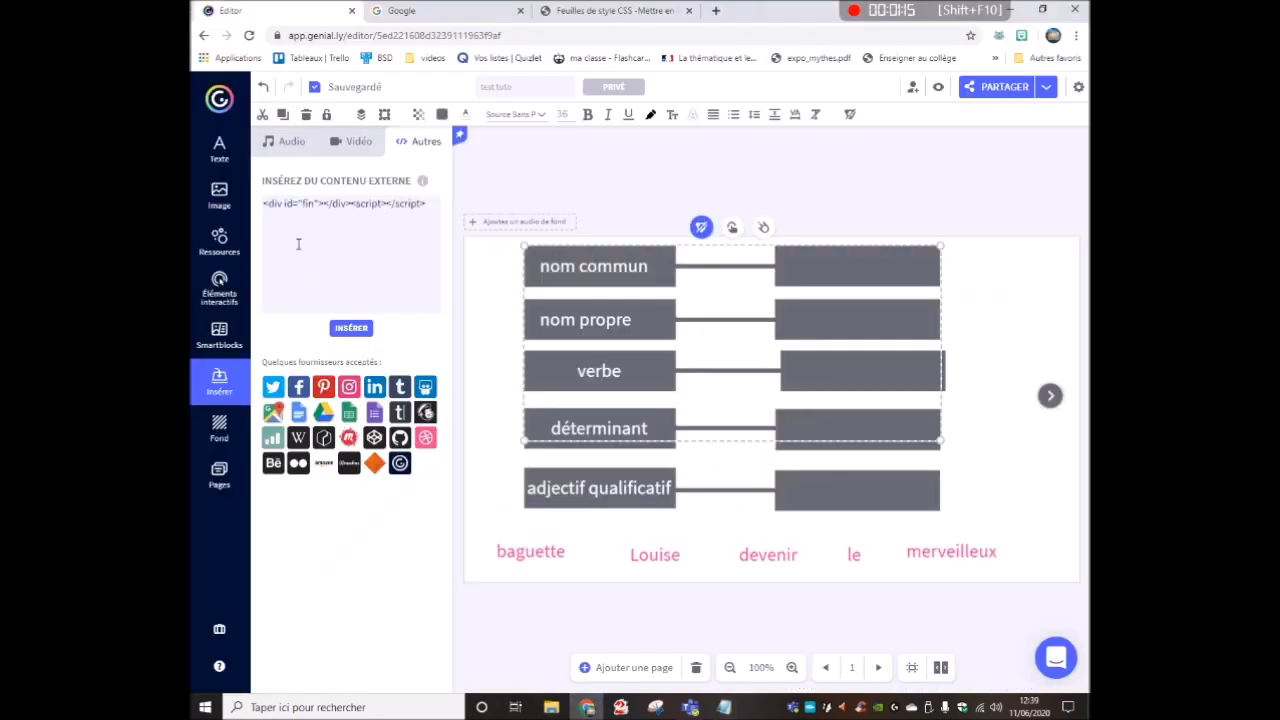
key("ctrl+a")
key("ctrl+v")
left_click(351, 328)
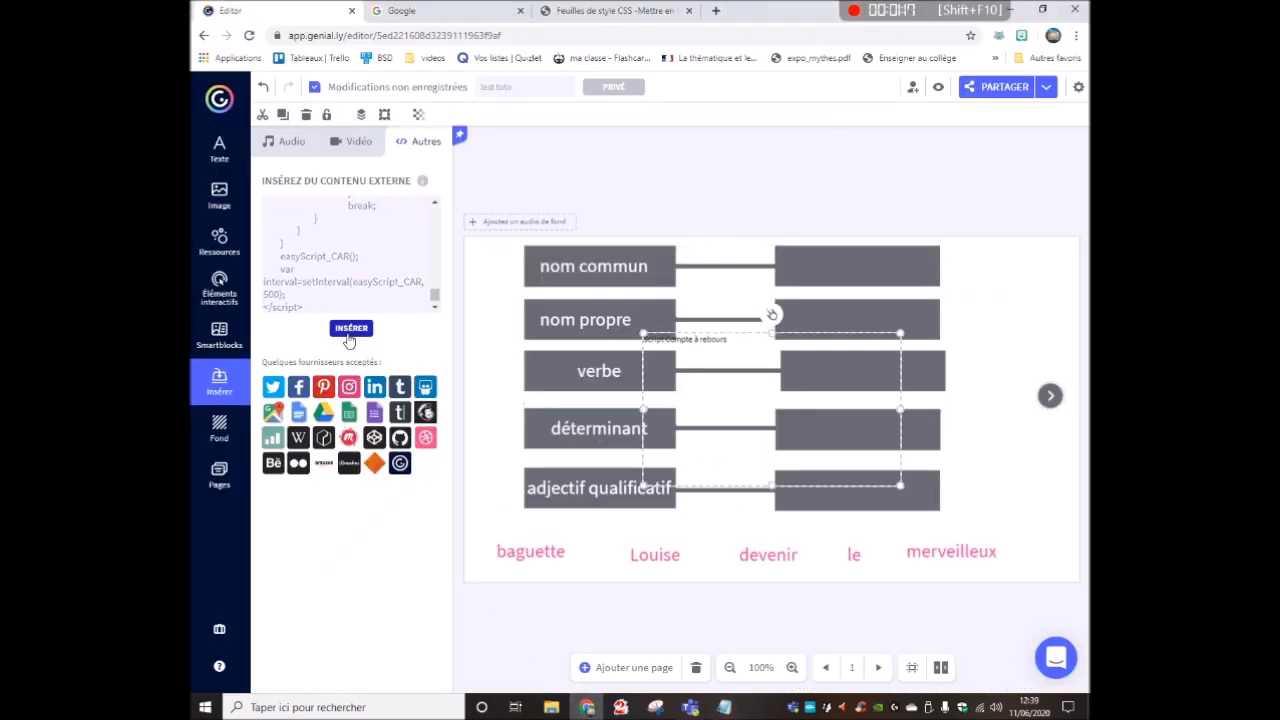
left_click_drag(707, 340, 1042, 252)
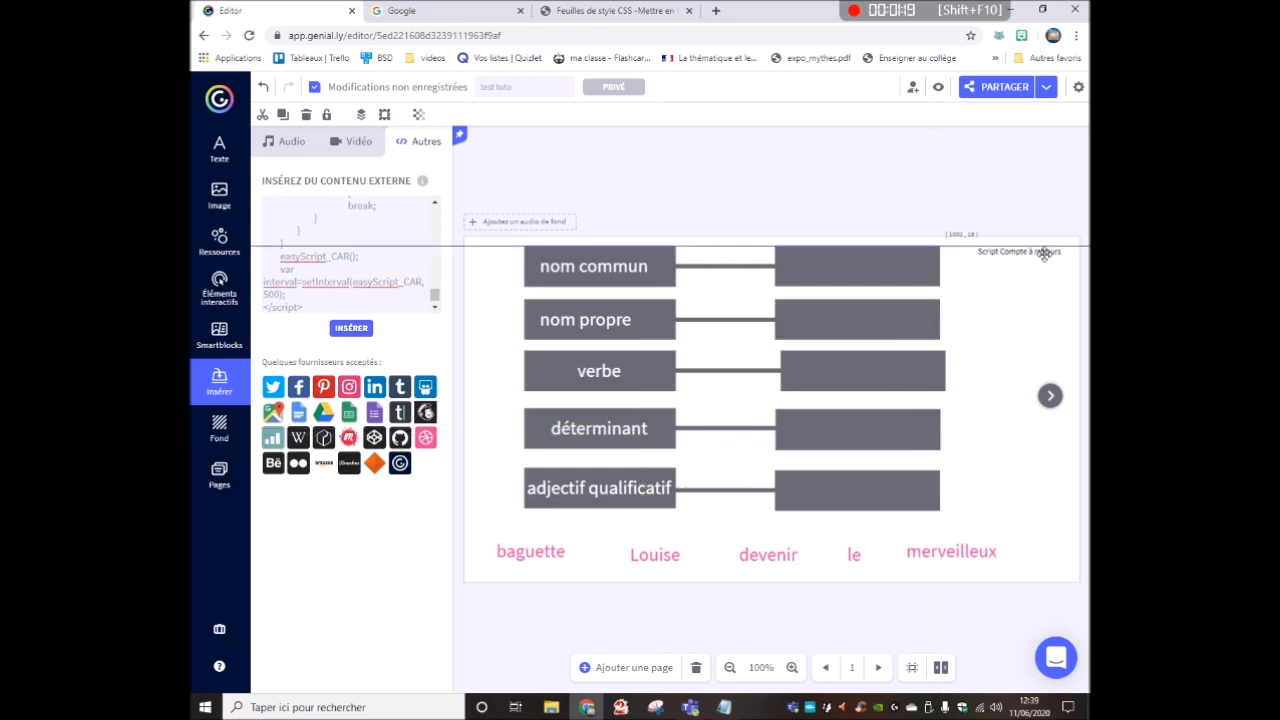
left_click(937, 86)
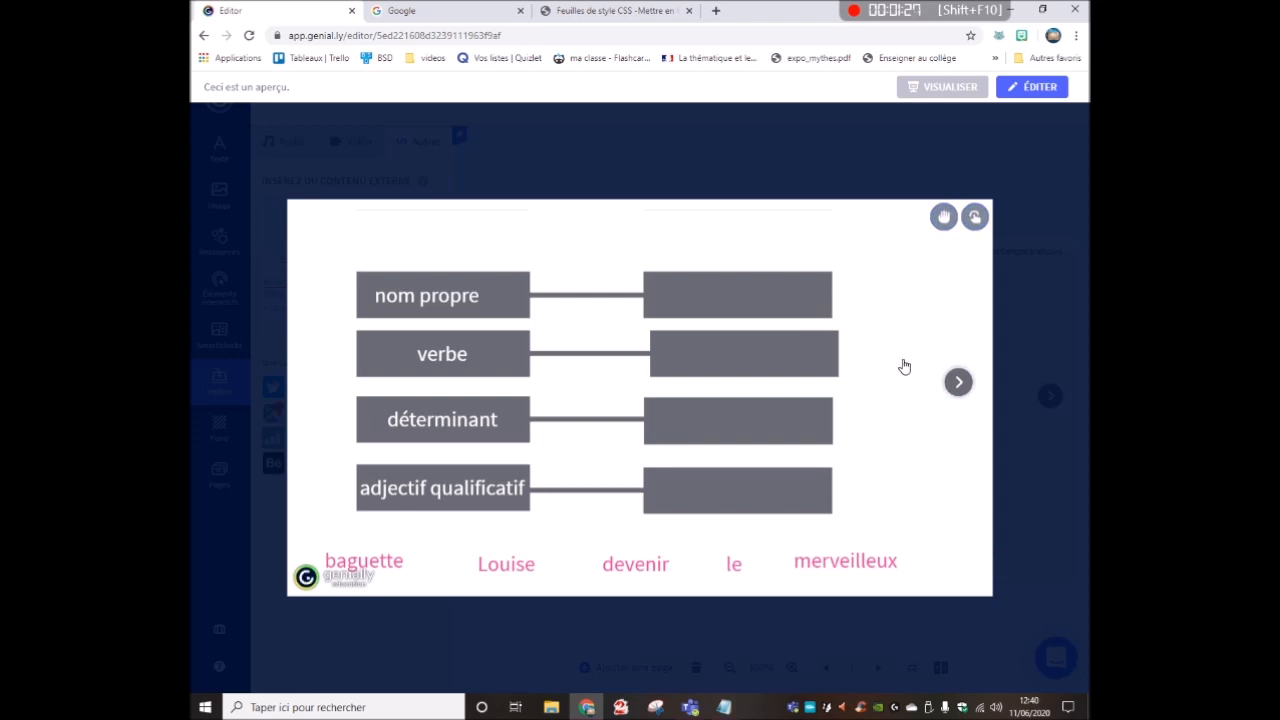
left_click(1030, 228)
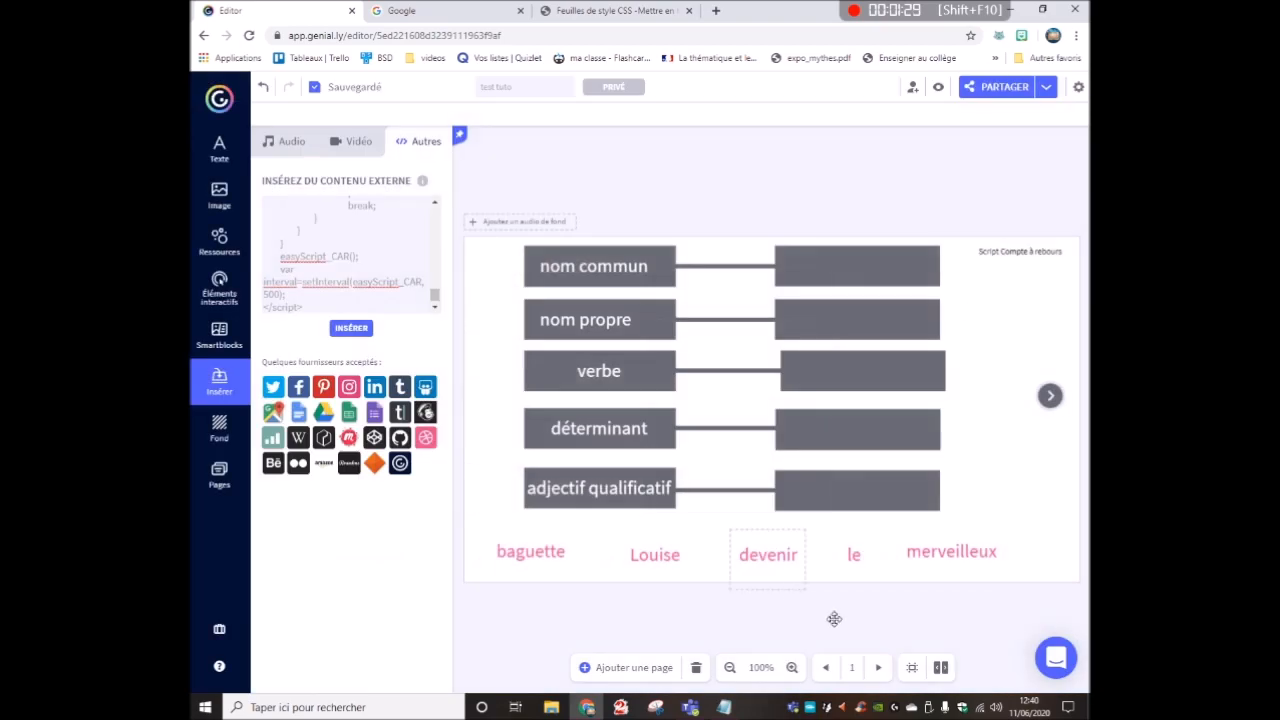
- Switch to Notepad and set the script's sAction to "STROBE"
left_click(724, 707)
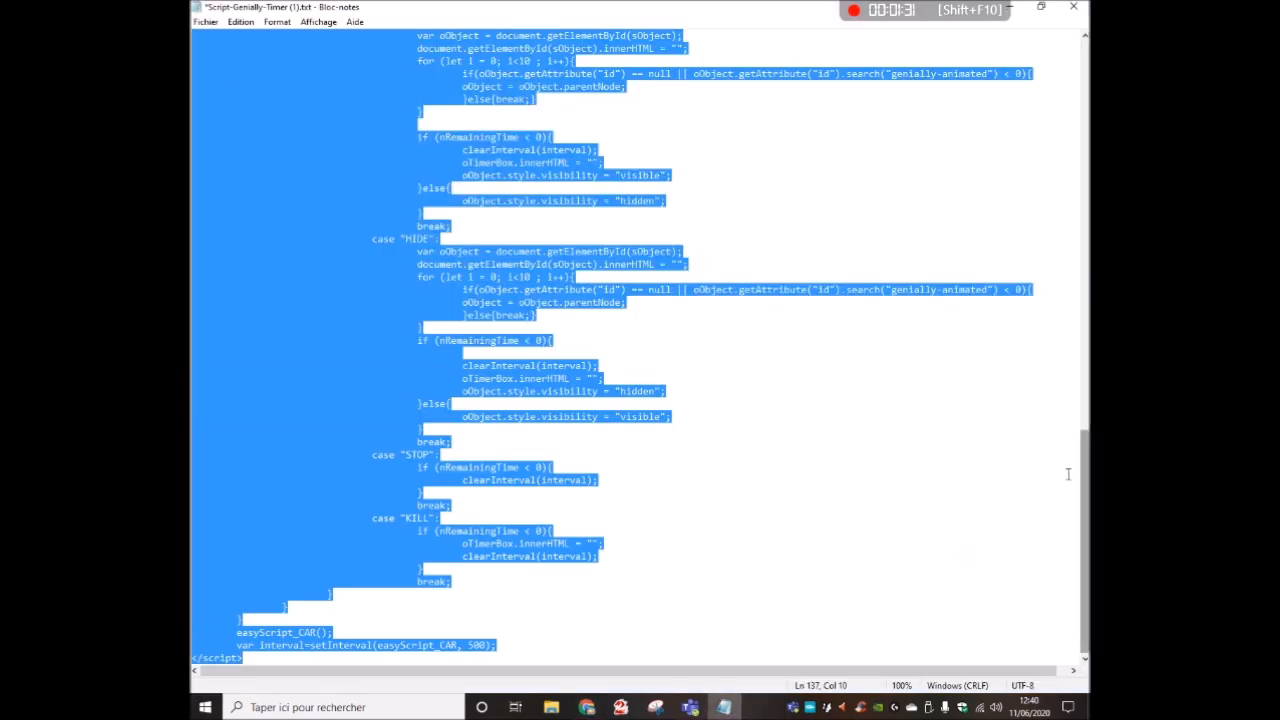
left_click_drag(1088, 495, 1088, 105)
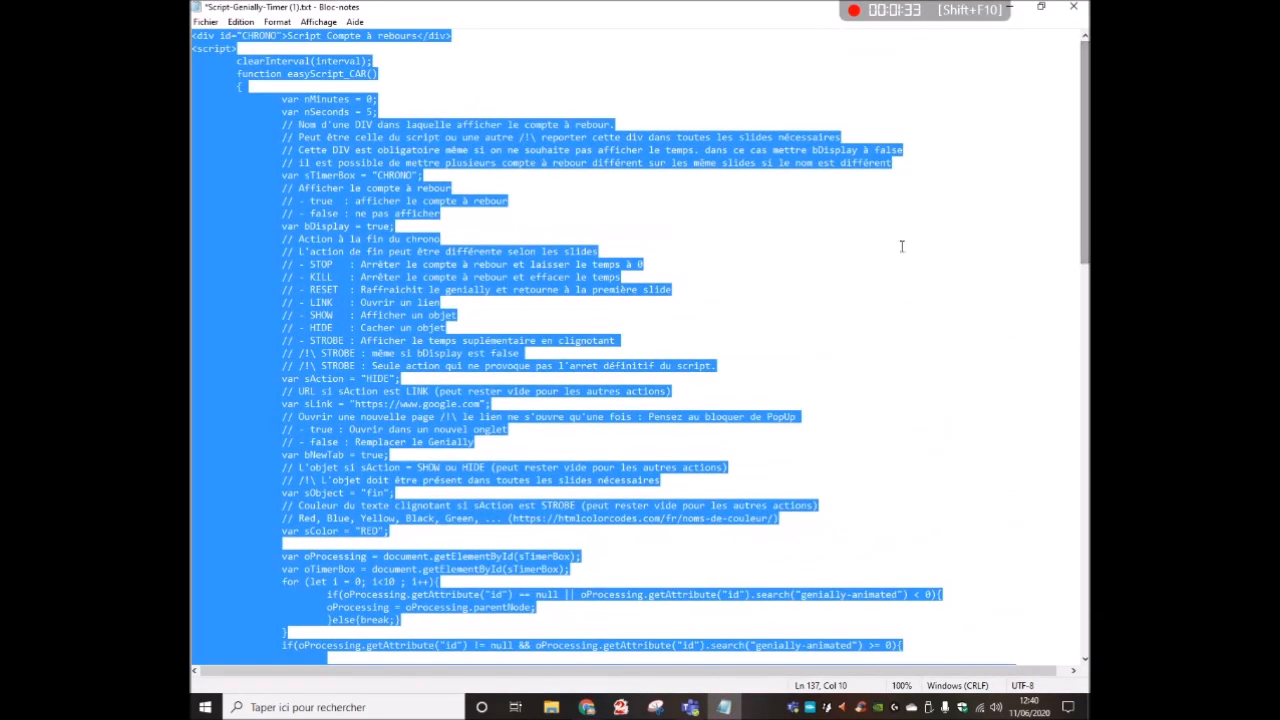
left_click(901, 247)
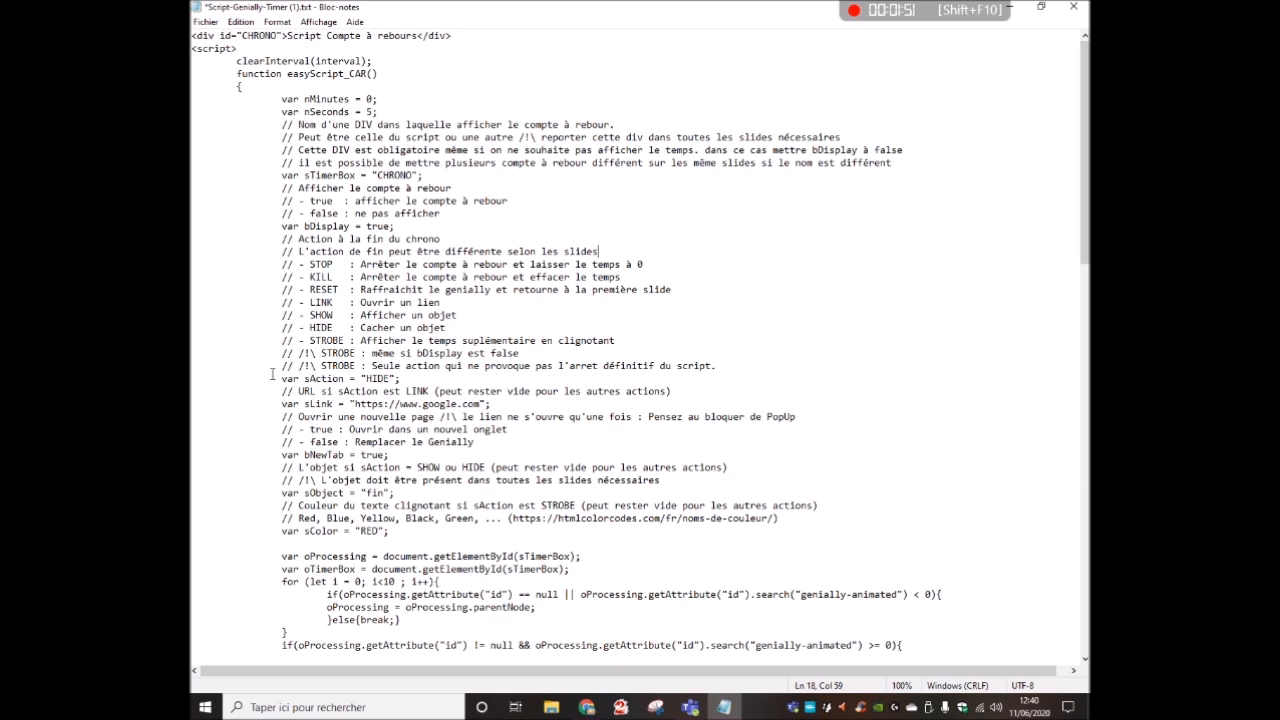
left_click_drag(311, 341, 336, 343)
left_click_drag(366, 378, 385, 378)
type("STROBE")
- Review the colour-name reference above sColor and copy the entire STROBE script
left_click_drag(300, 521, 793, 522)
left_click(511, 520)
left_click_drag(511, 520, 765, 519)
left_click(765, 518)
key("ctrl+a")
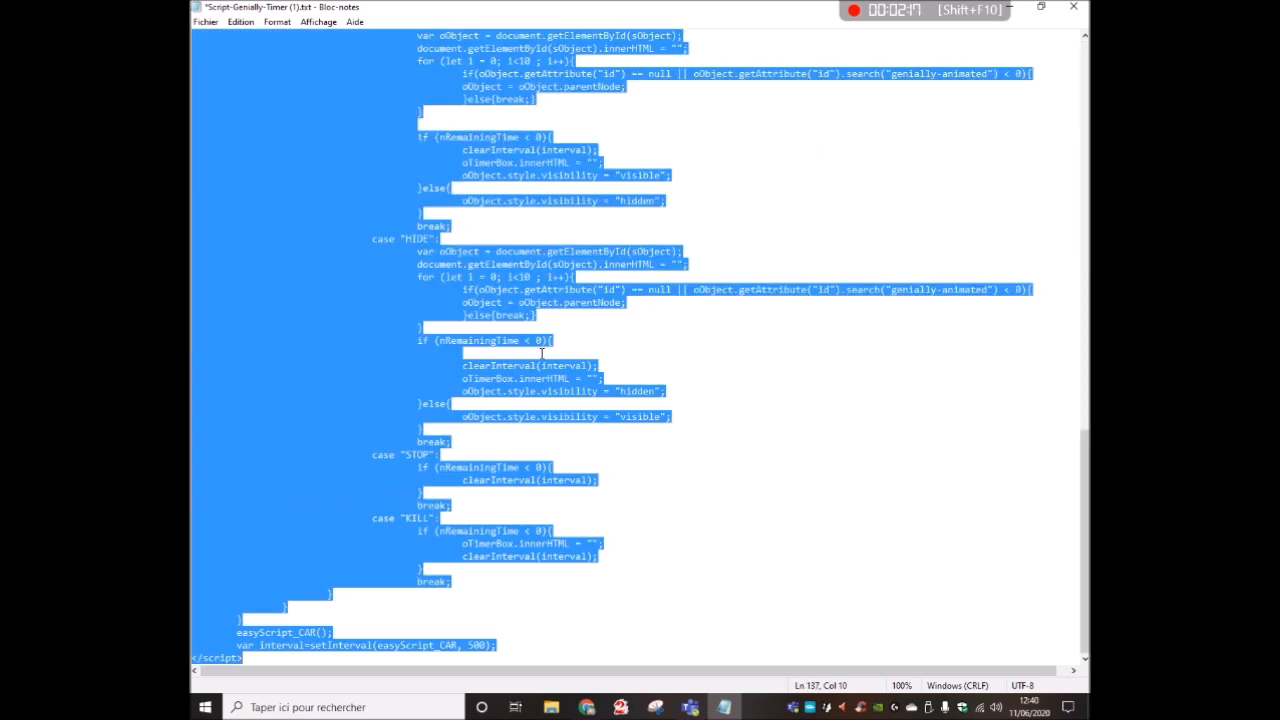
- Back in Genially, delete the HIDE countdown element and ungroup the nom commun row, removing its div element
left_click(587, 707)
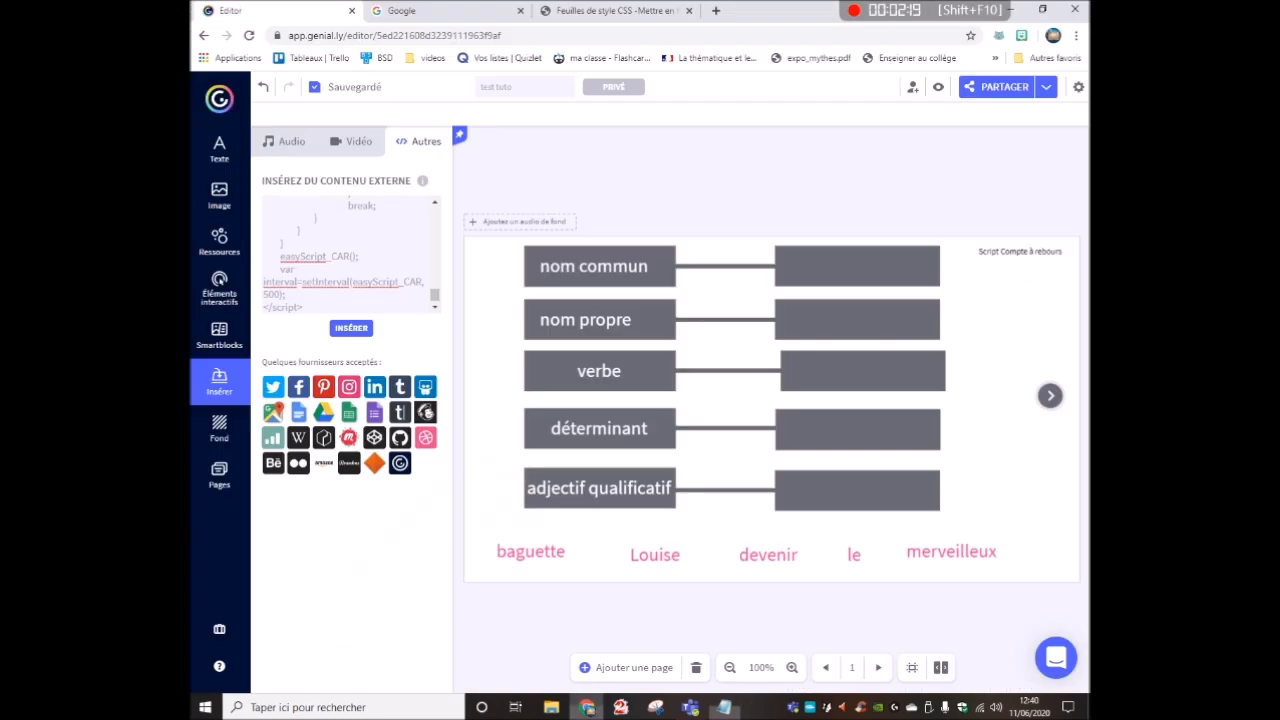
left_click(1005, 255)
left_click_drag(1005, 258, 505, 300)
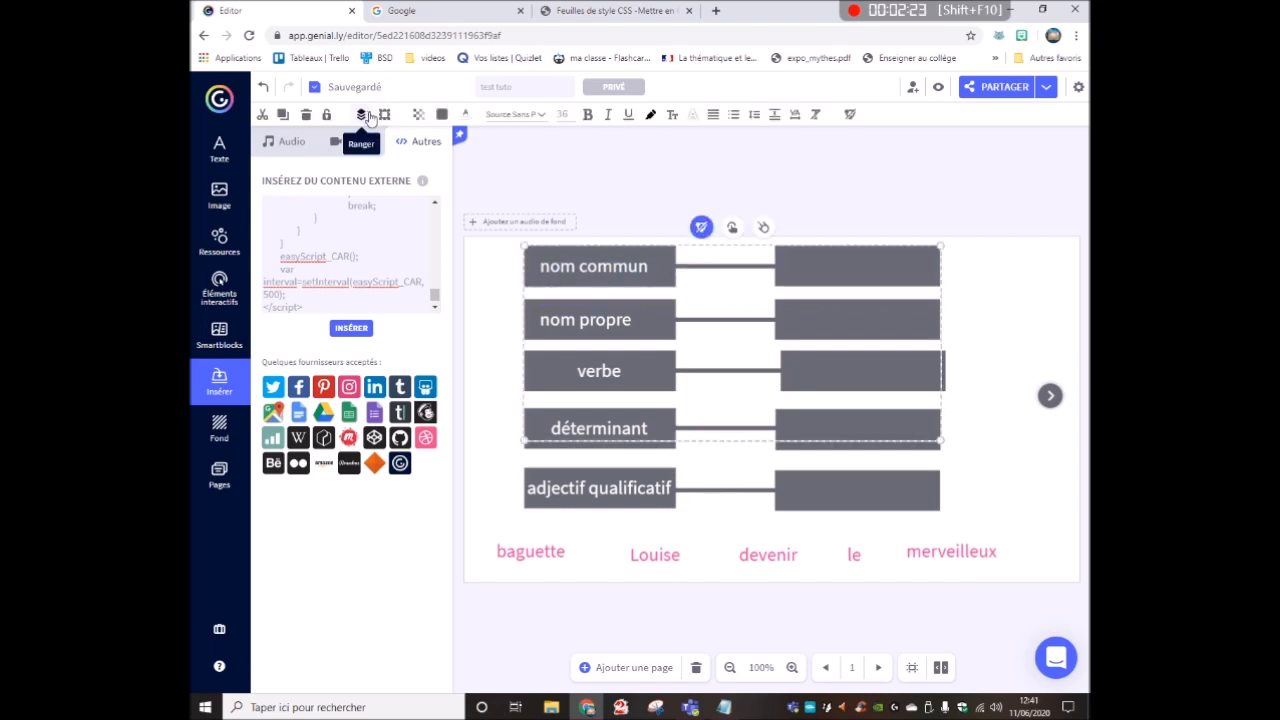
left_click(702, 229)
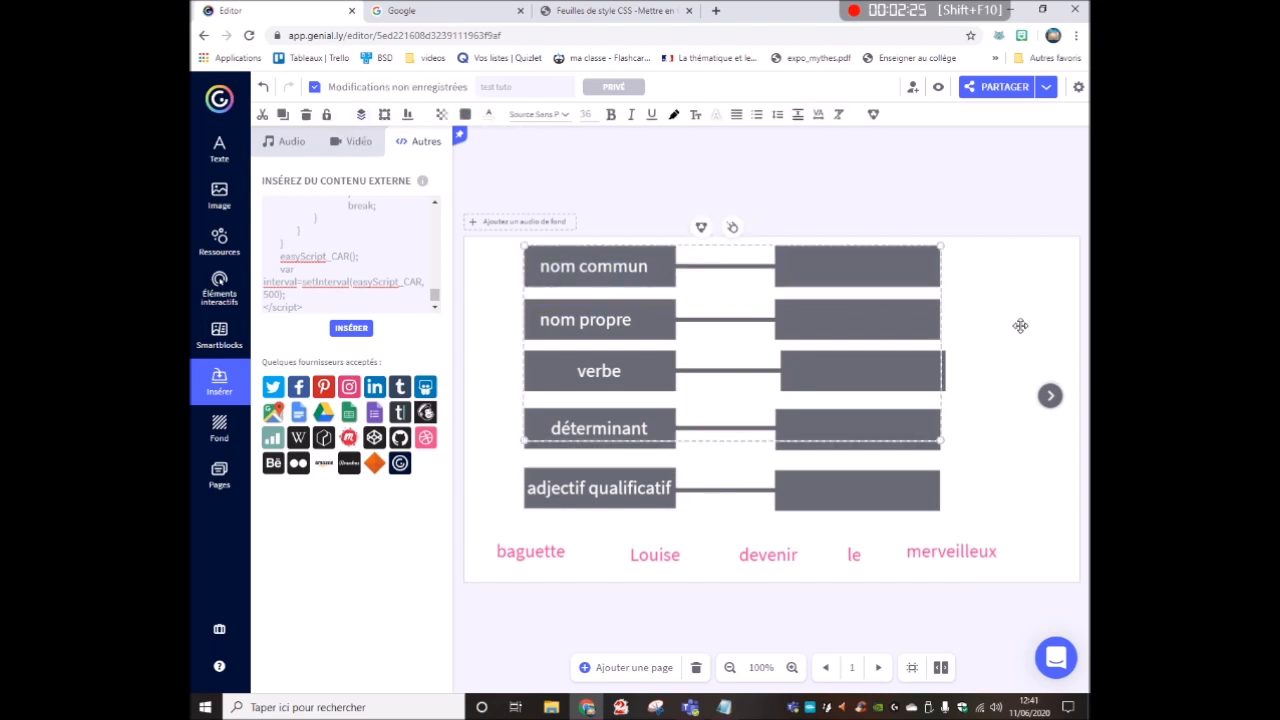
left_click(852, 367)
left_click(945, 362)
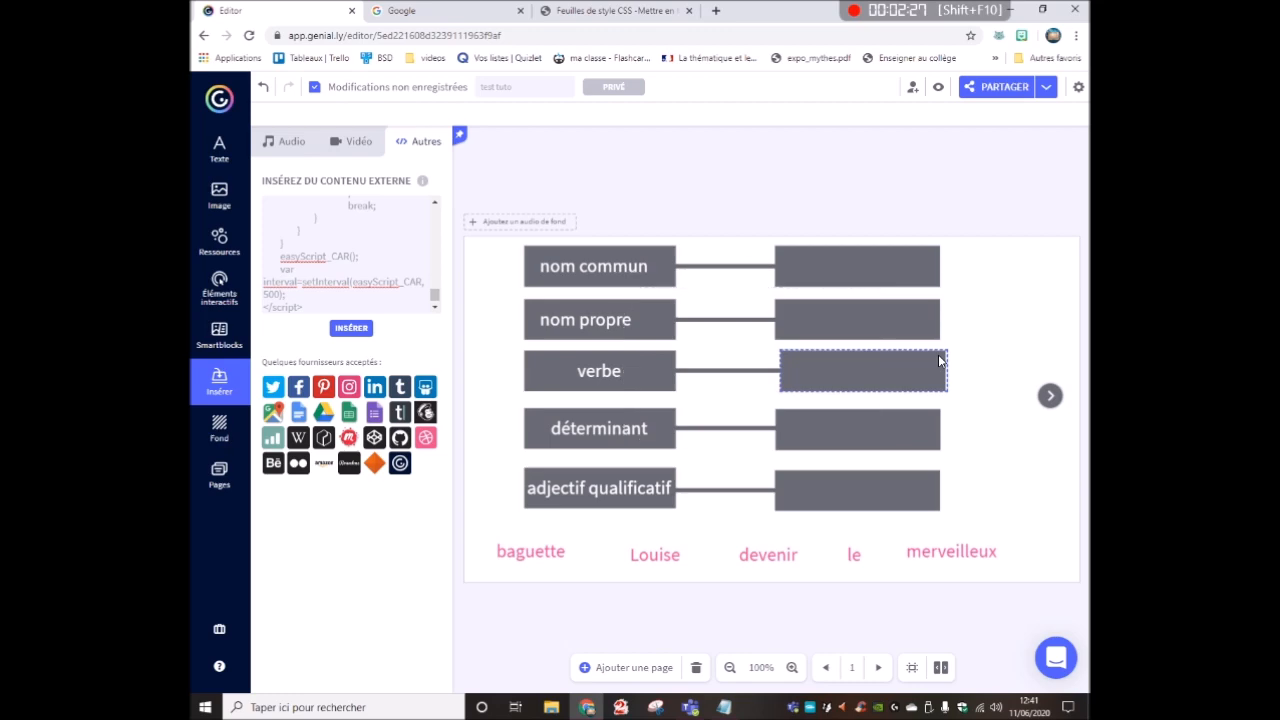
left_click_drag(970, 258, 467, 302)
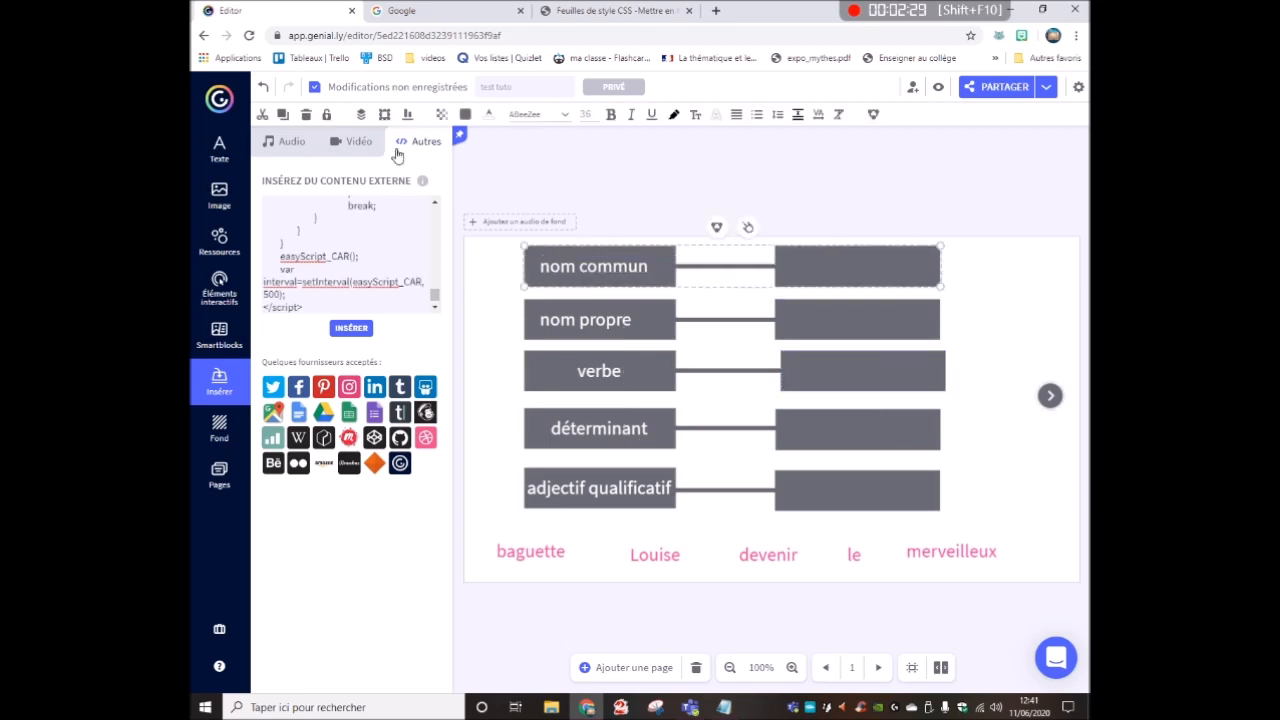
left_click(997, 274)
key("ctrl+v")
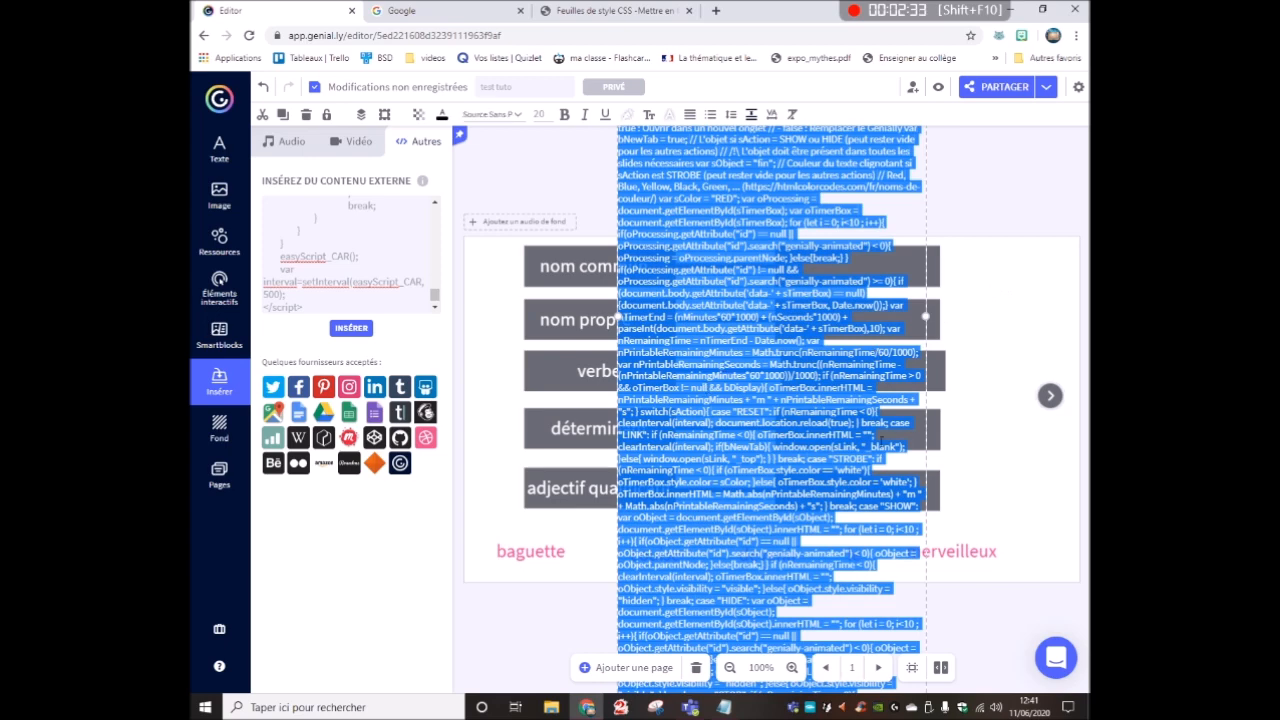
key("ctrl+z")
left_click(926, 179)
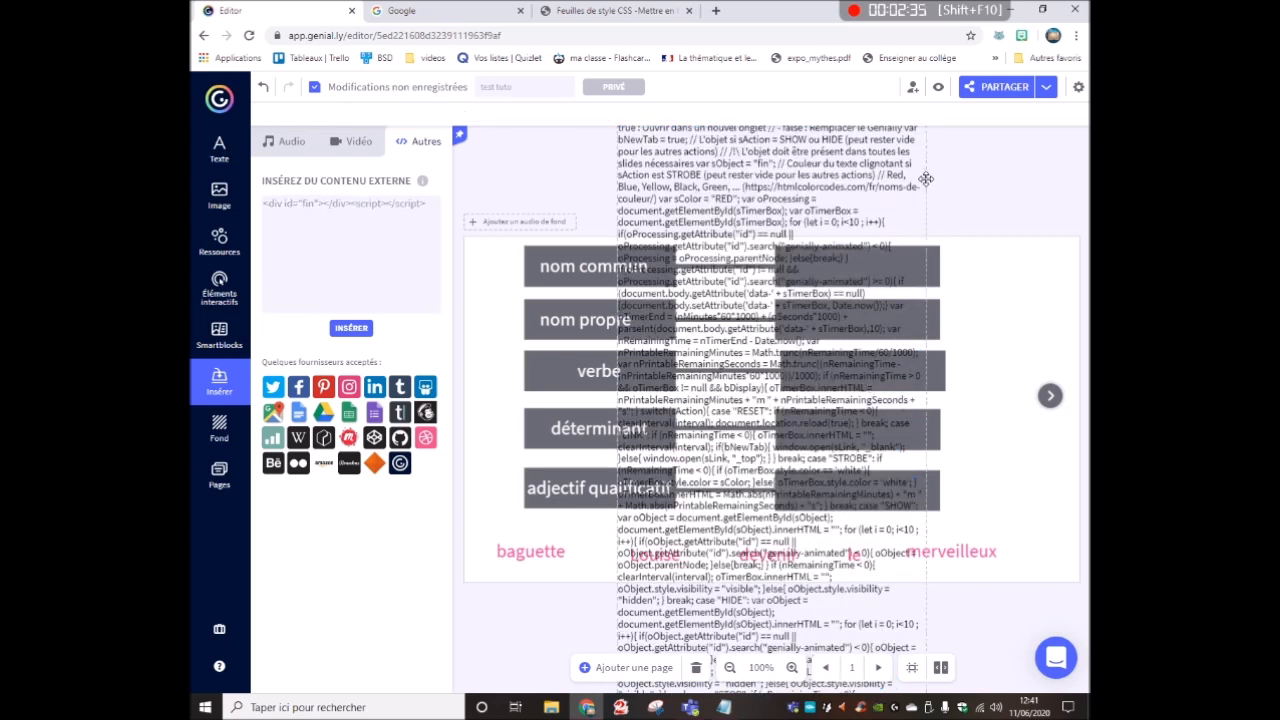
left_click(925, 187)
left_click(927, 191)
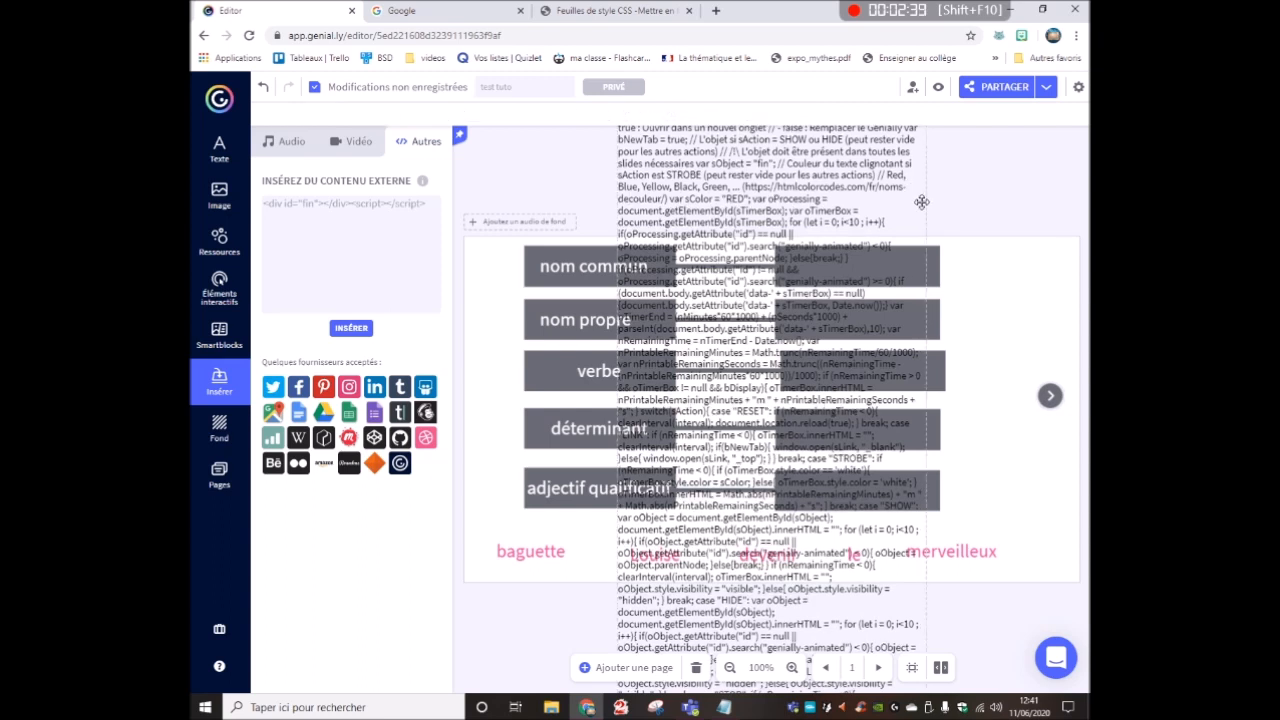
left_click(922, 204)
key("Delete")
- Replace the external content code with the copied STROBE script, insert it, and place the countdown element in page 1's upper-right corner
left_click(365, 236)
double_click(371, 205)
key("ctrl+a")
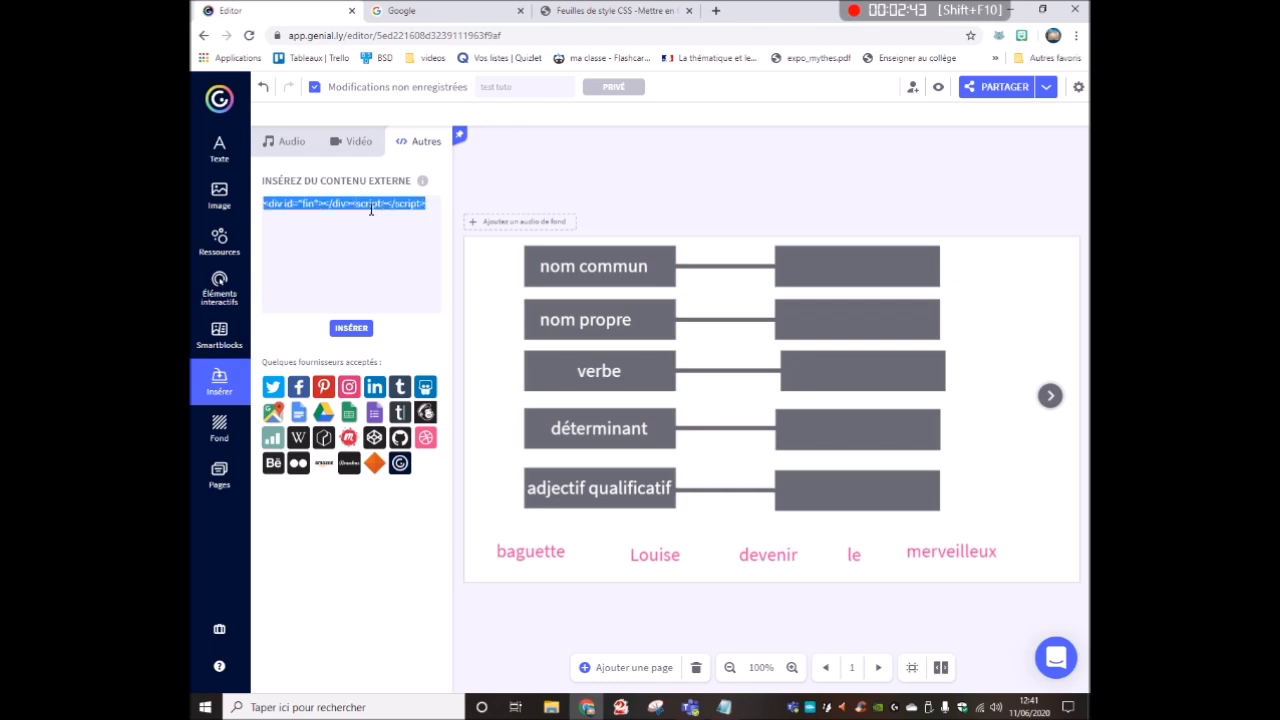
key("ctrl+v")
left_click(351, 328)
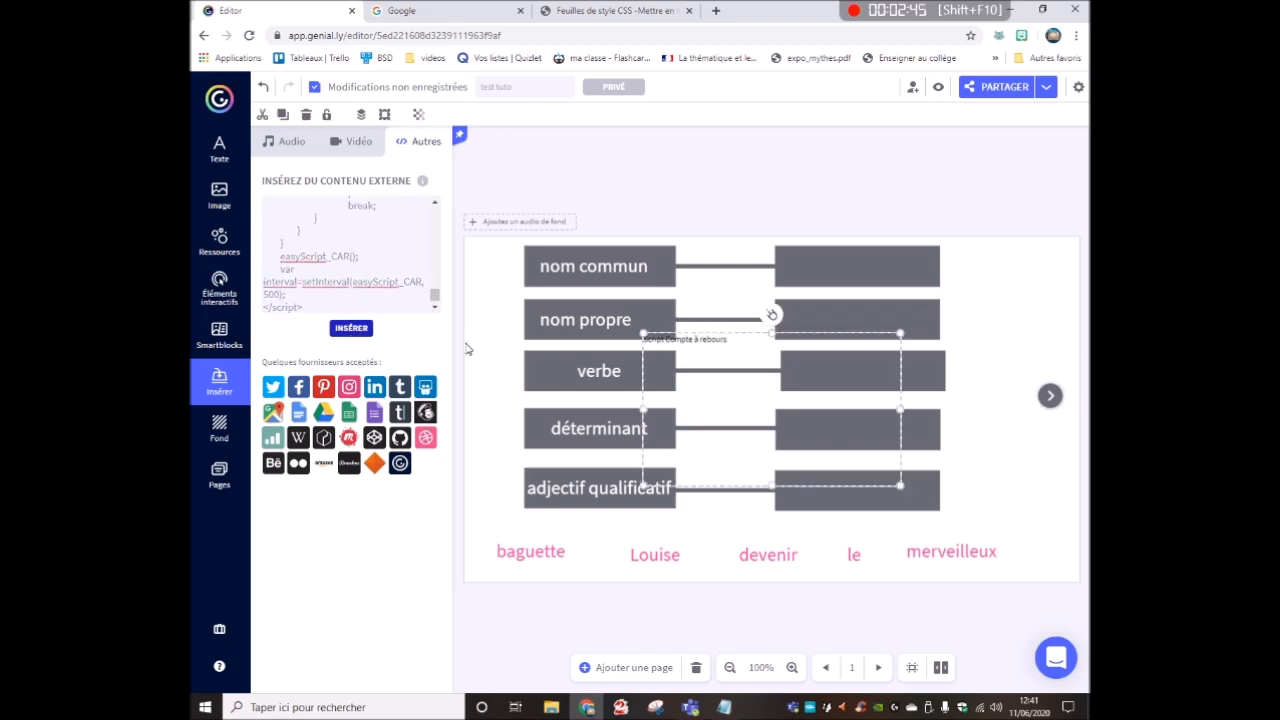
left_click_drag(676, 348, 995, 258)
- Preview the genially to test the STROBE countdown on page 1, and return to editing
left_click(938, 90)
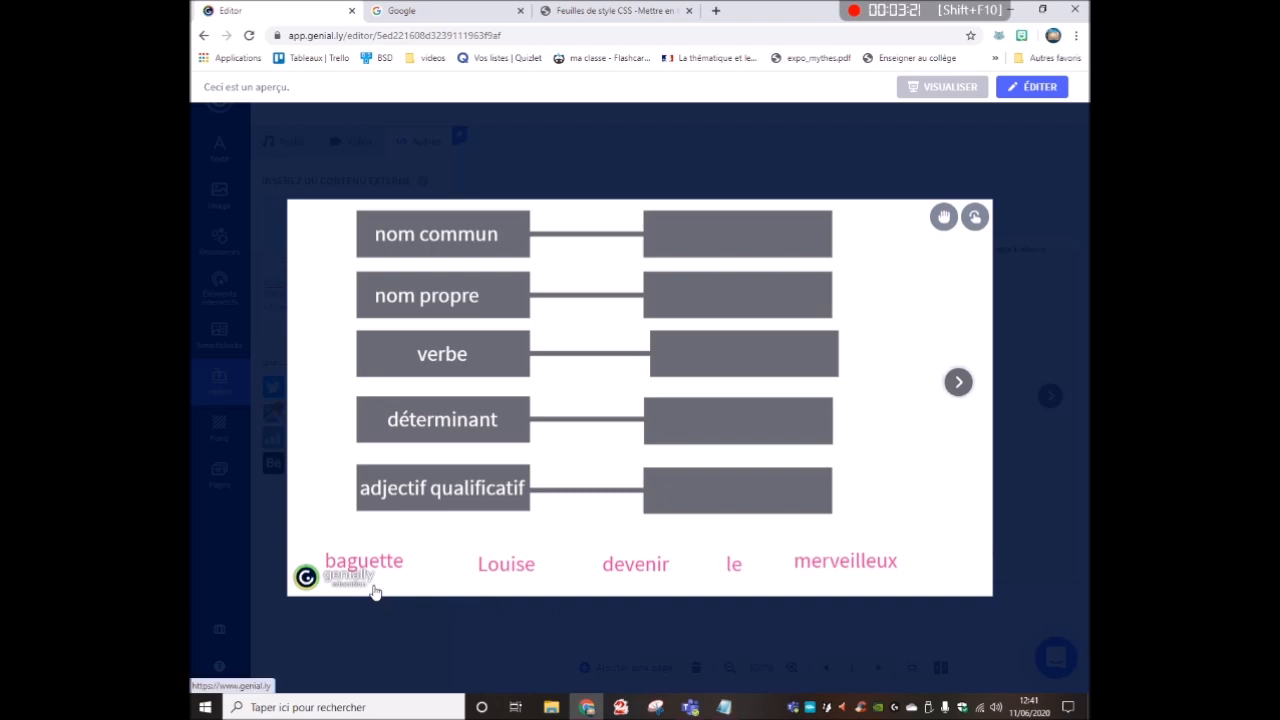
left_click_drag(374, 591, 752, 238)
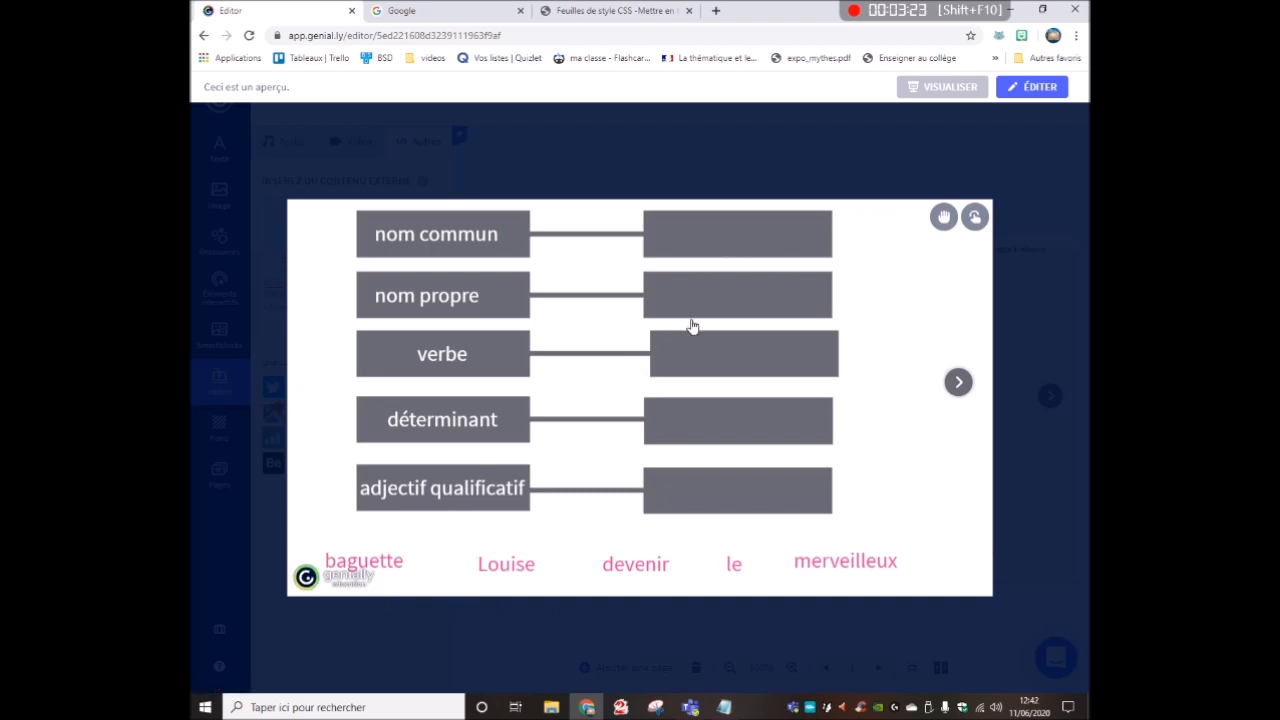
left_click(1050, 170)
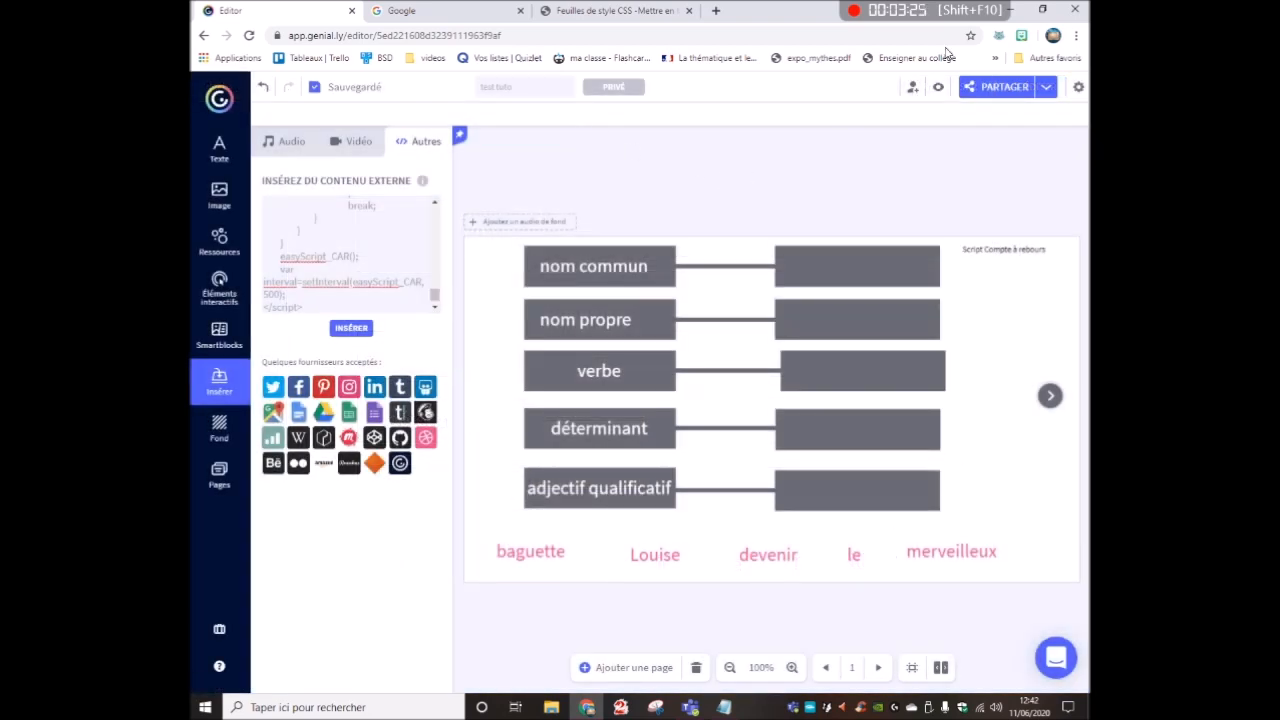
- Switch to Notepad to review the timer script's settings from its beginning, clear the text selection, and return to the Genially editor
left_click(723, 707)
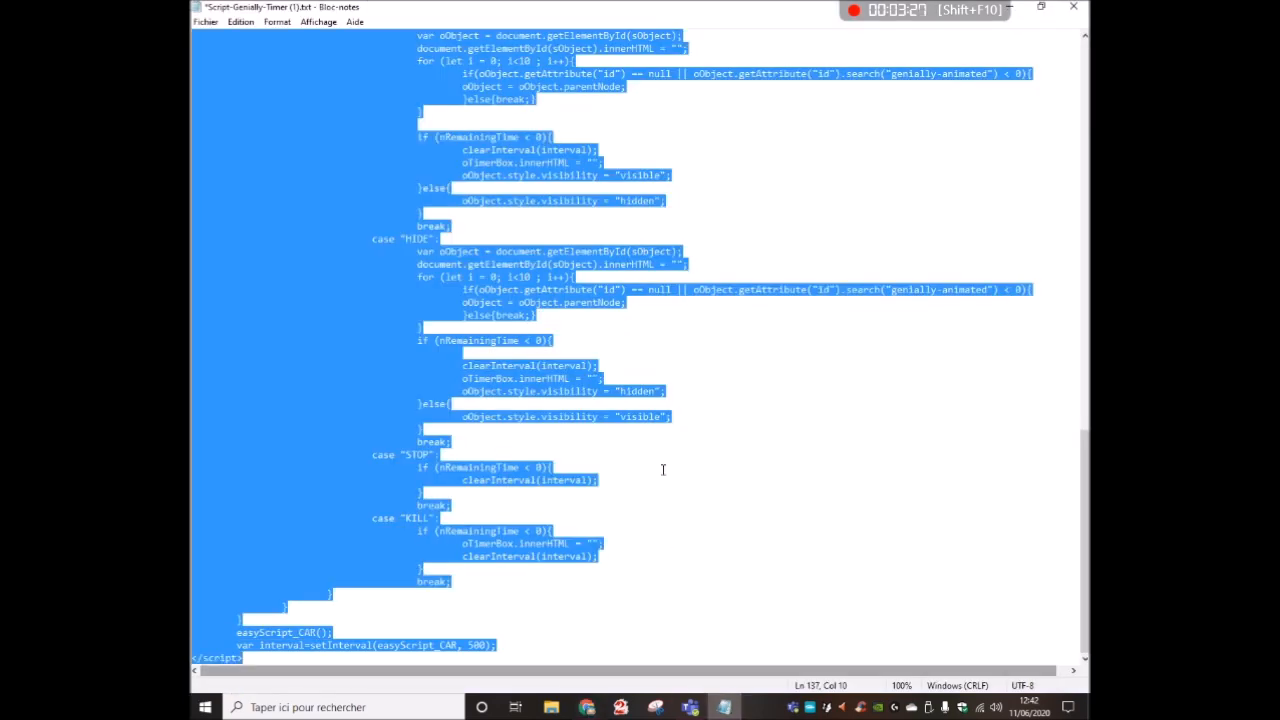
scroll(676, 450, "up", 15)
scroll(676, 400, "up", 11)
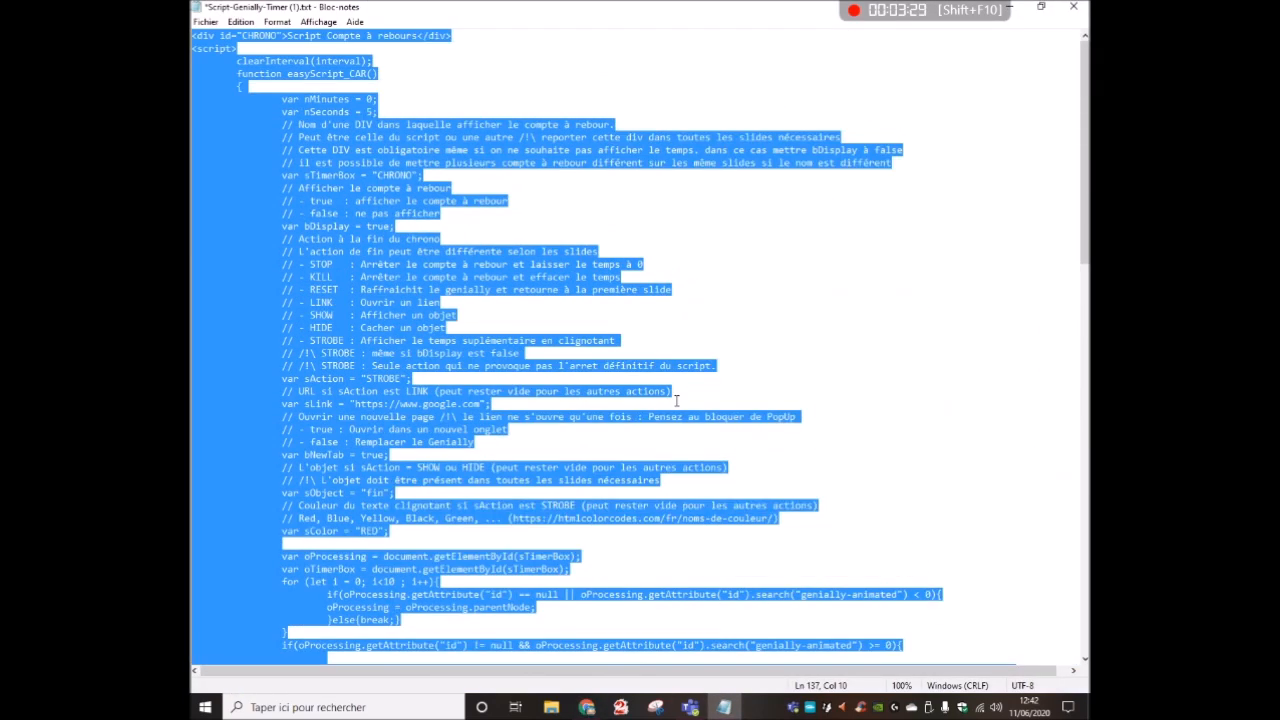
left_click(676, 400)
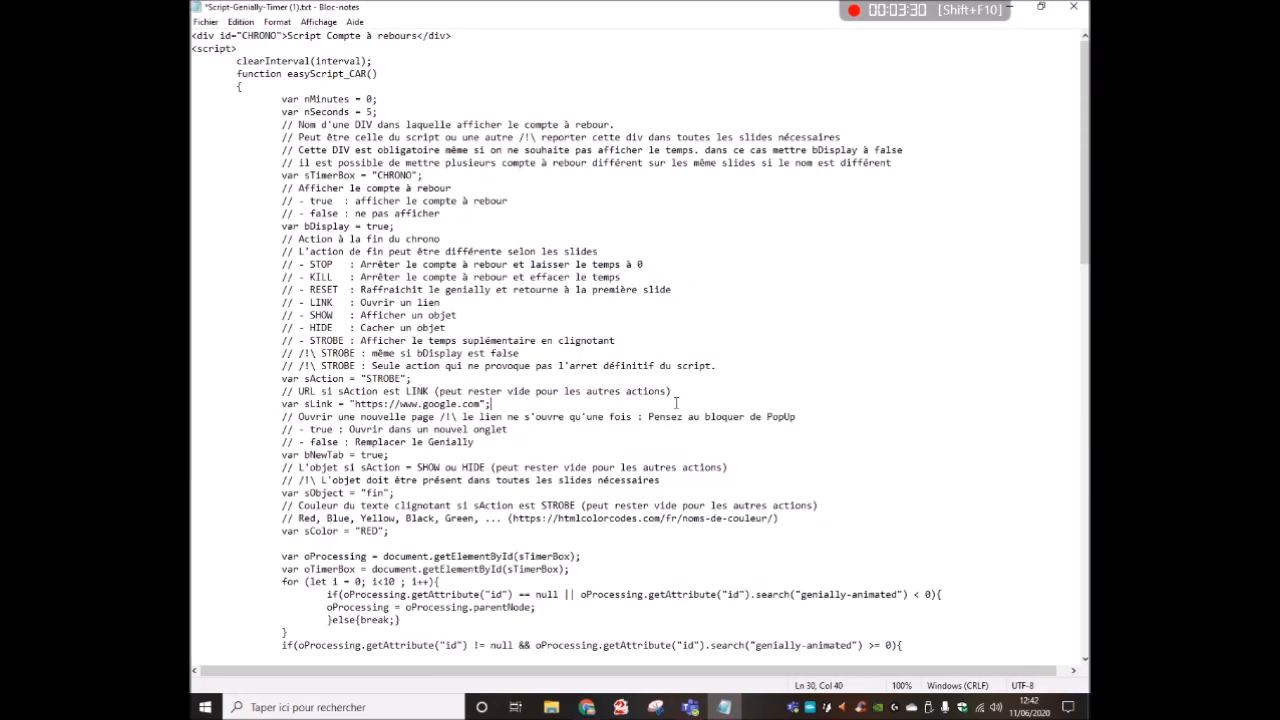
left_click(584, 707)
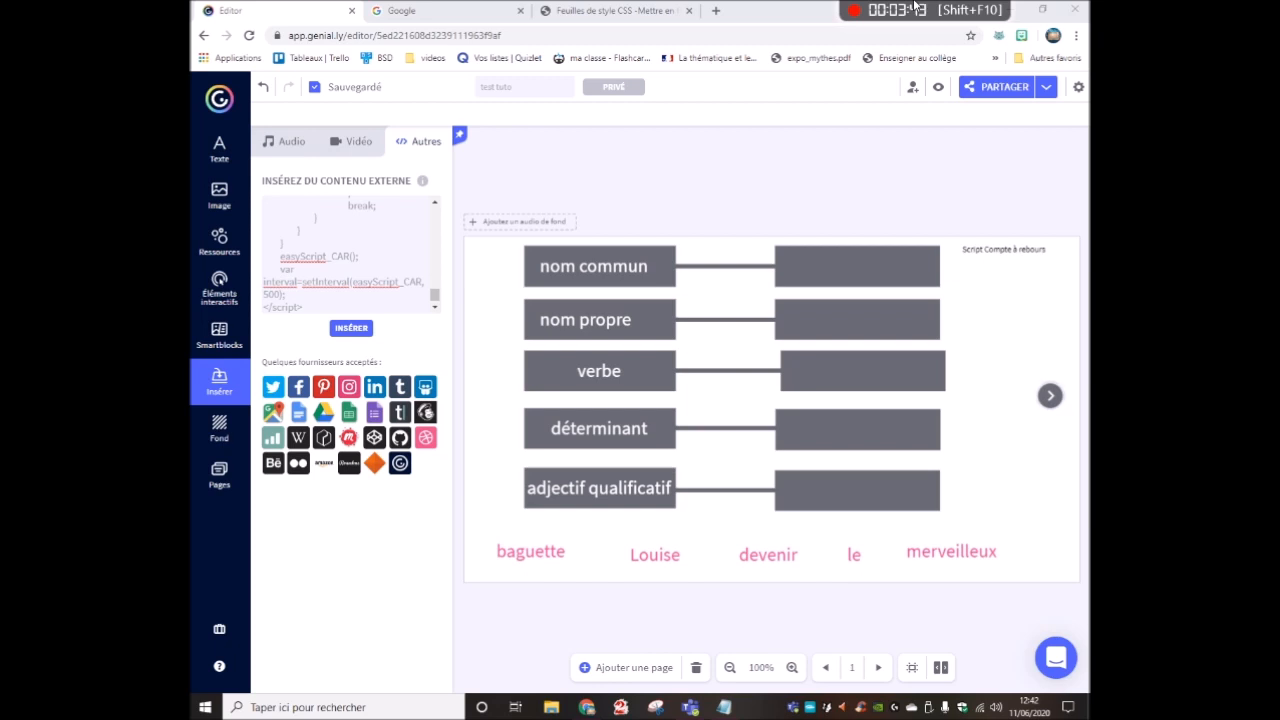
mouse_move(914, 6)
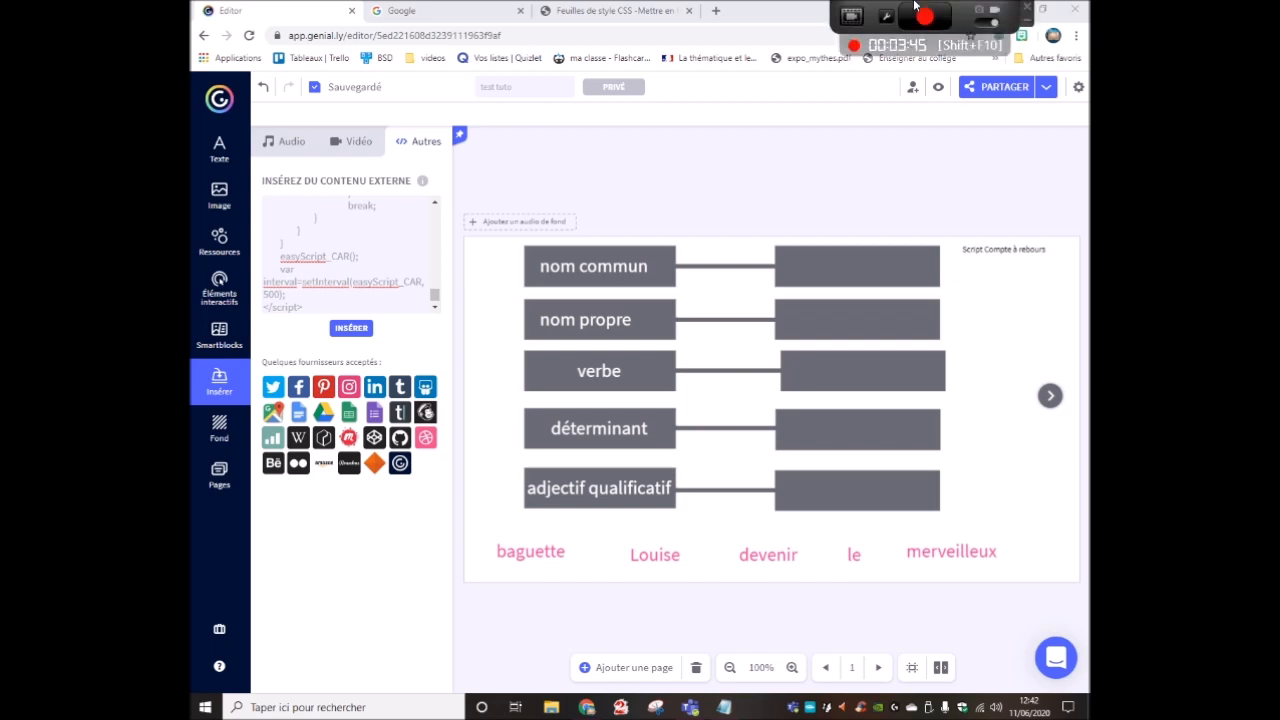